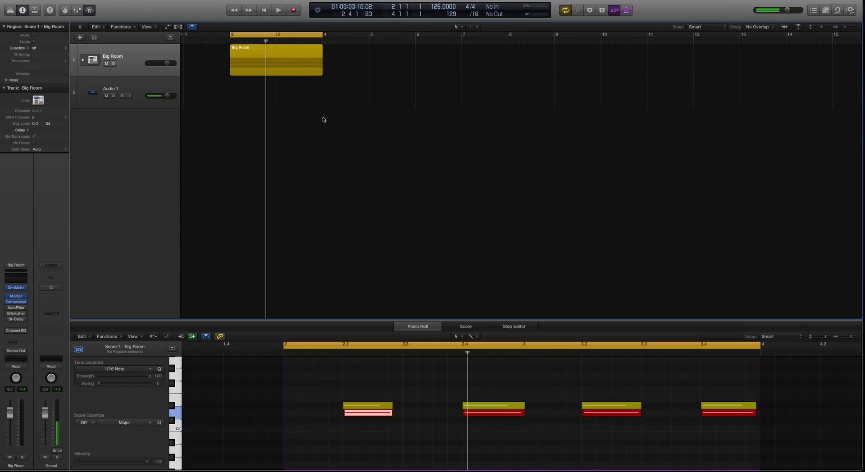
Step: Play back the existing Big Room drum loop and stop it partway through
{"action": "key", "text": "space"}
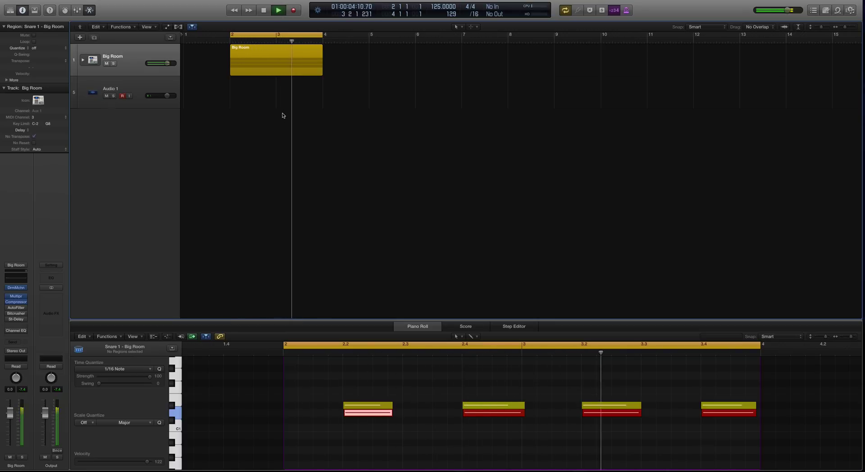
{"action": "key", "text": "space"}
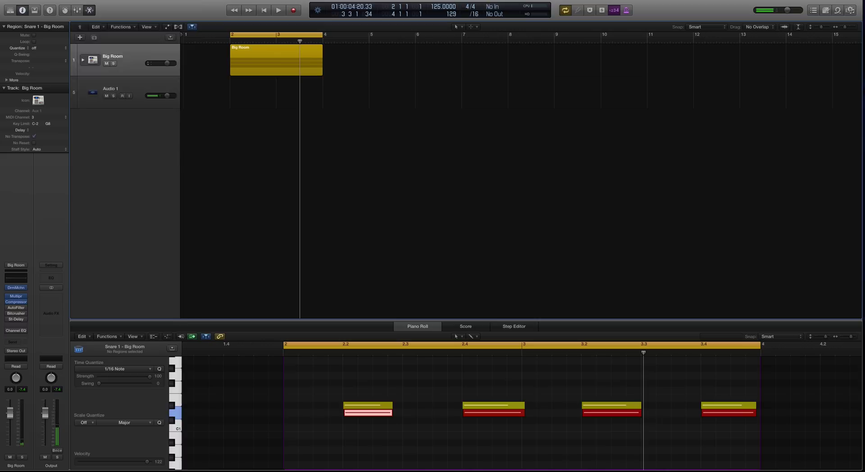
Step: Add a new Drummer track and switch its drummer to Kyle from the Rock genre
{"action": "left_click", "coordinate": [87, 0]}
{"action": "left_click", "coordinate": [204, 71]}
{"action": "left_click", "coordinate": [153, 352]}
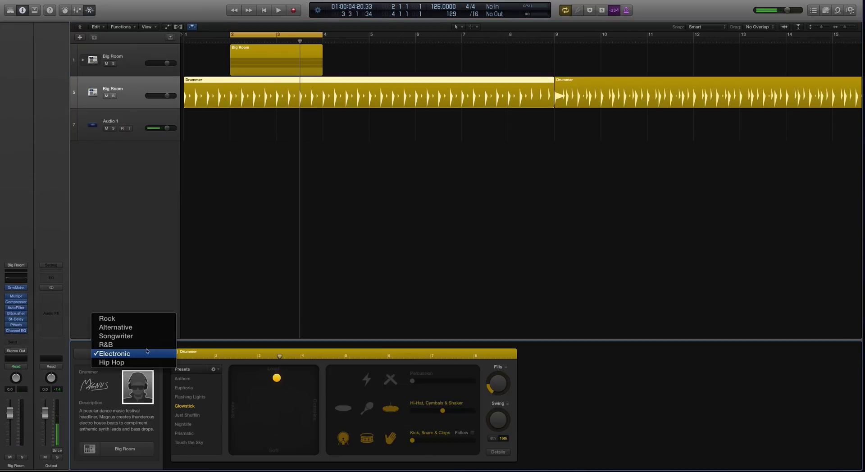
{"action": "left_click", "coordinate": [136, 318]}
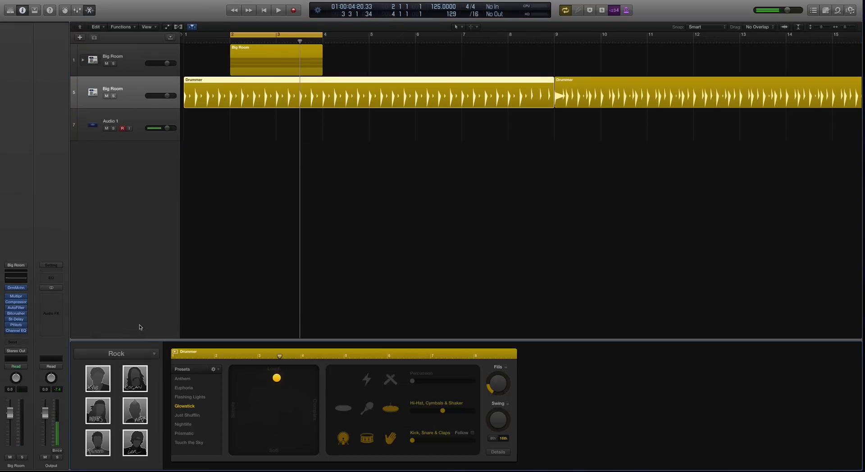
{"action": "left_click", "coordinate": [97, 387]}
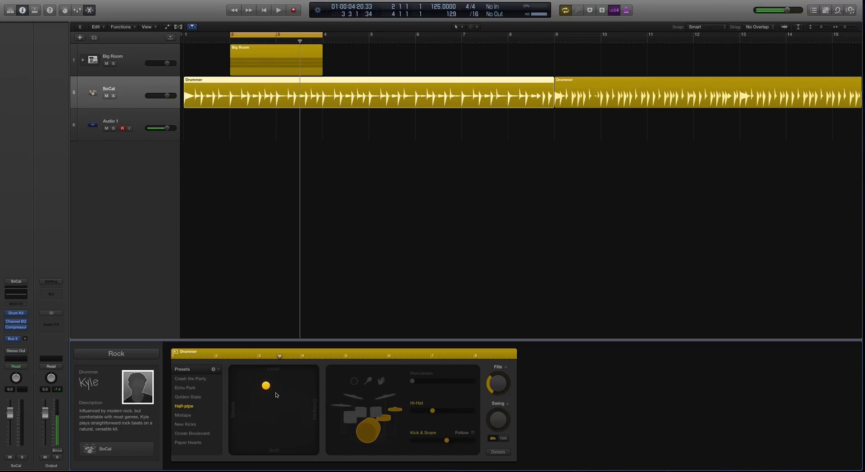
Step: Mute the original Big Room track and make the SoCal drummer's first region slightly softer and simpler
{"action": "left_click", "coordinate": [106, 65]}
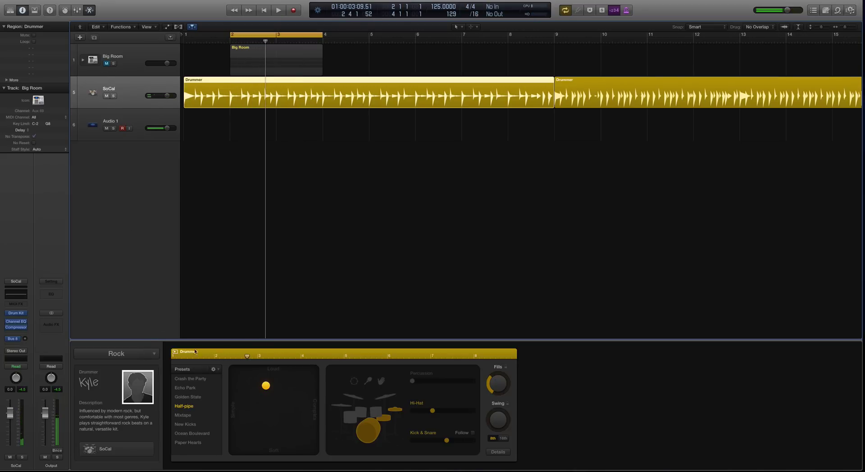
{"action": "left_click_drag", "start_coordinate": [265, 385], "coordinate": [257, 401]}
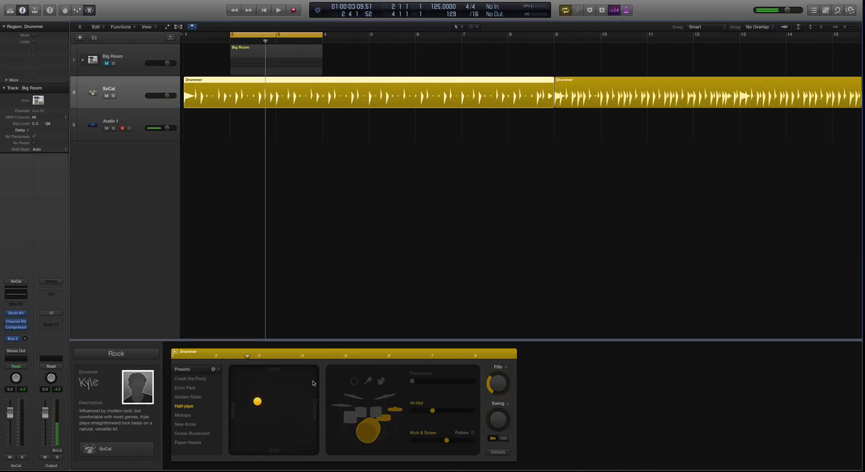
{"action": "left_click", "coordinate": [132, 72]}
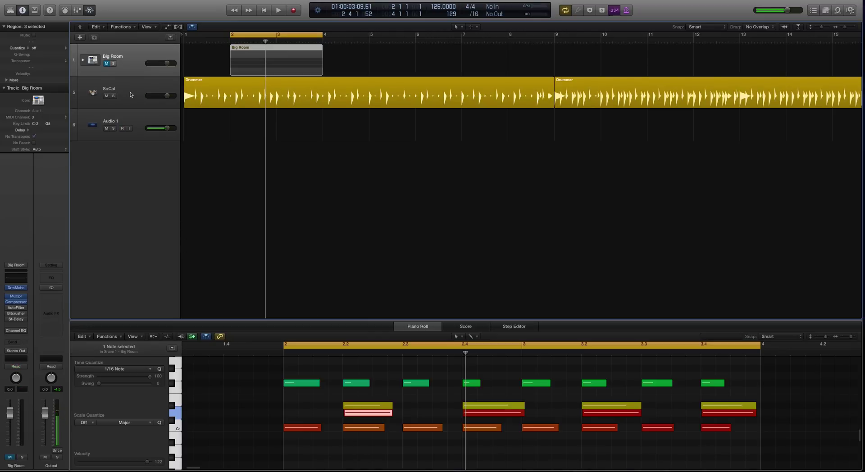
{"action": "left_click", "coordinate": [130, 93]}
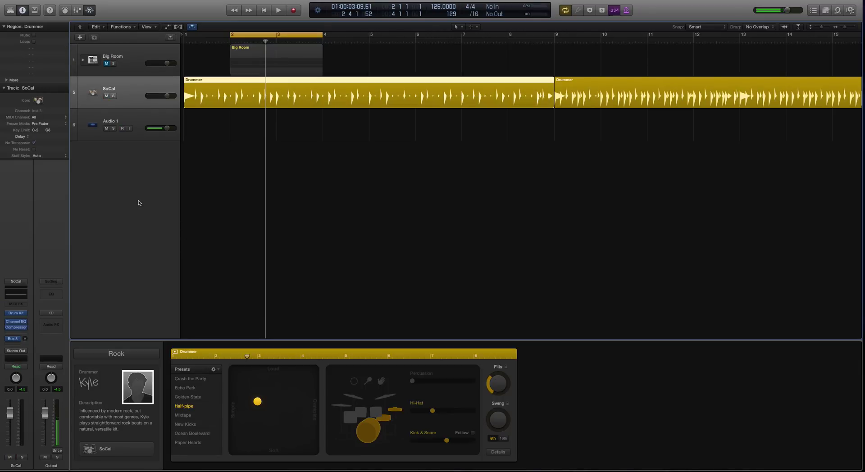
Step: Switch the SoCal track's drummer to Jasper from the Electronic genre, discarding the region settings, and audition the beat
{"action": "left_click", "coordinate": [147, 356]}
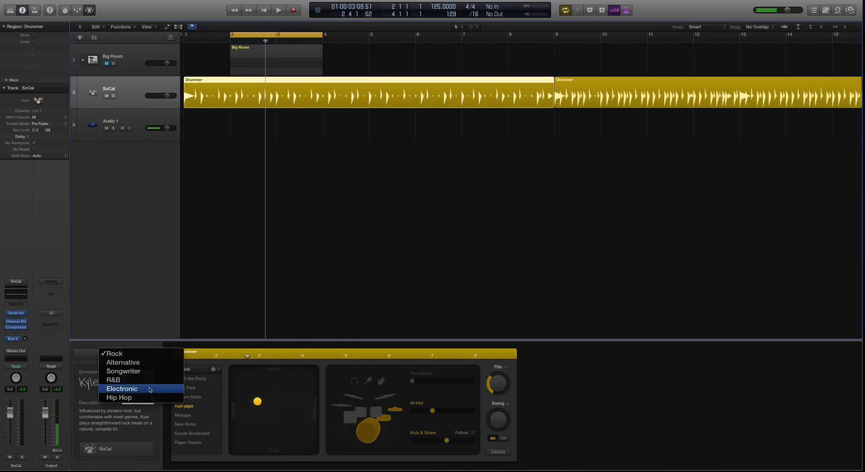
{"action": "left_click", "coordinate": [150, 389]}
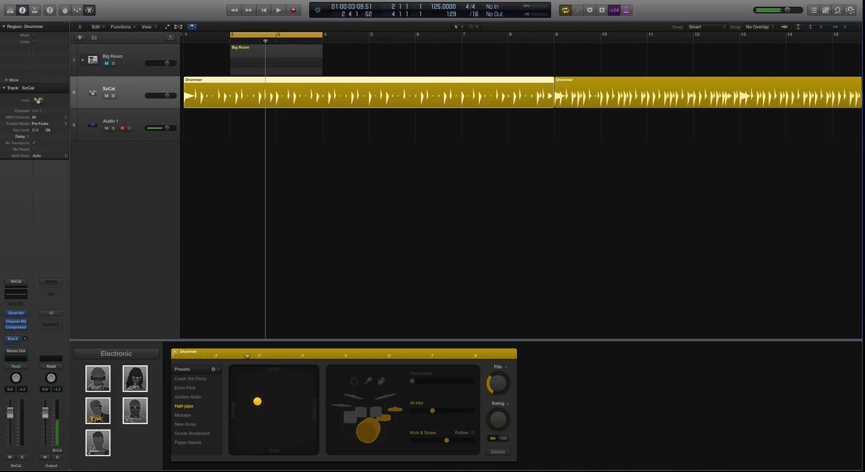
{"action": "left_click", "coordinate": [103, 420]}
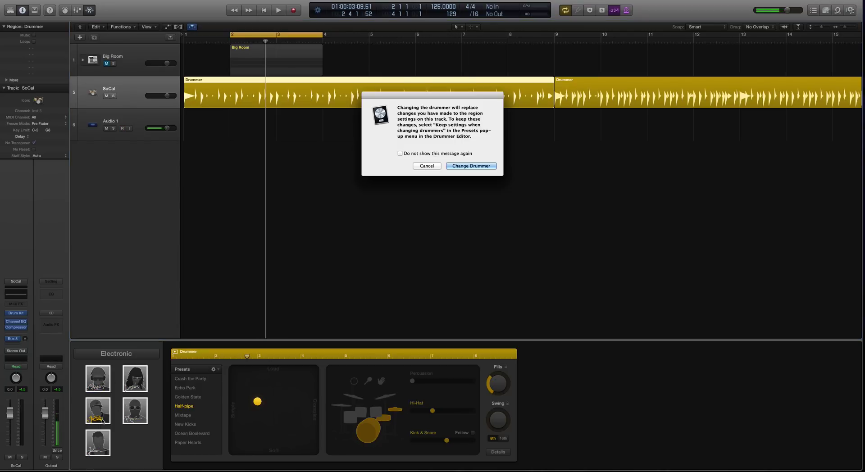
{"action": "left_click", "coordinate": [469, 165]}
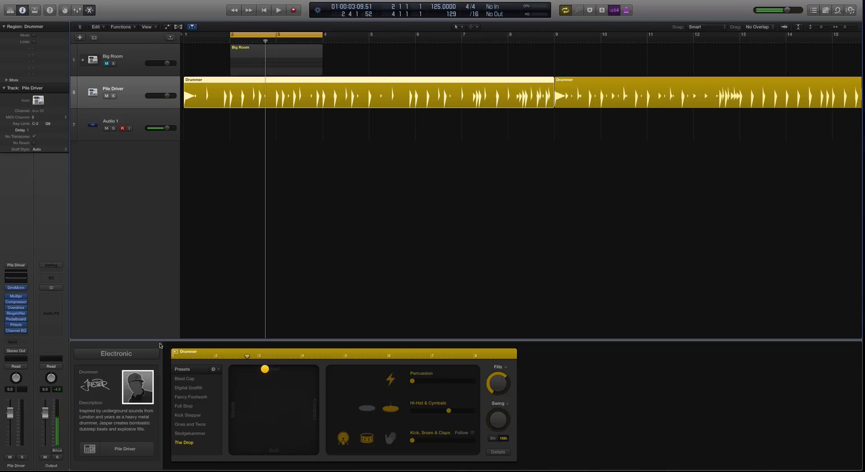
{"action": "key", "text": "space"}
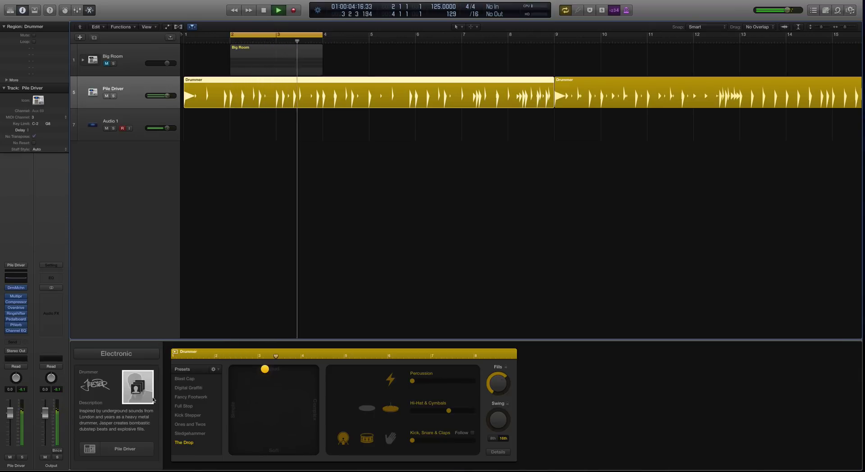
{"action": "key", "text": "space"}
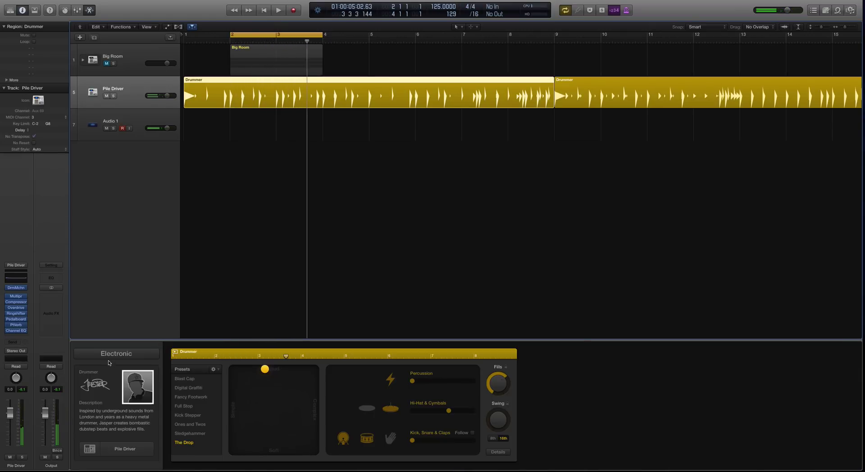
Step: Make Jasper's pattern much more complex and moderately softer, and play the result
{"action": "left_click_drag", "start_coordinate": [263, 373], "coordinate": [320, 407]}
{"action": "key", "text": "space"}
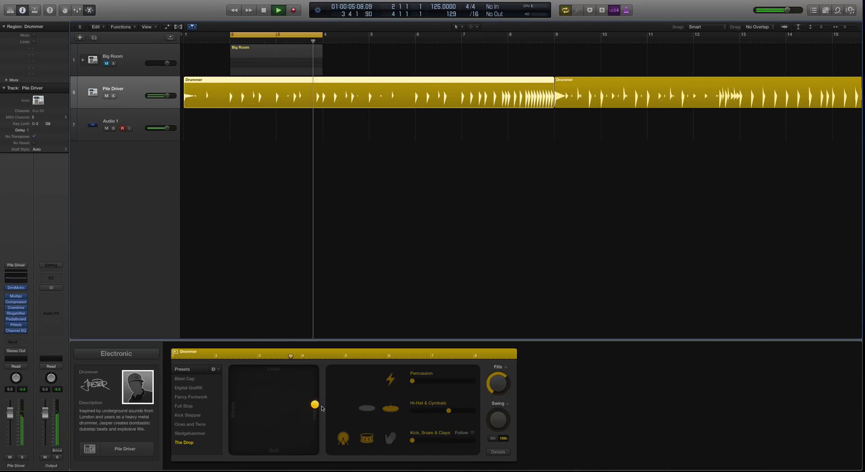
{"action": "key", "text": "space"}
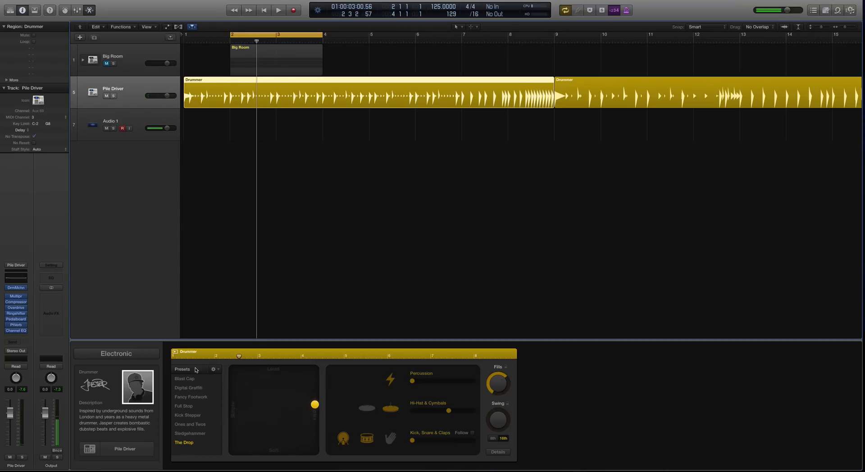
Step: Apply the Kick Stepper preset to the first Drummer region and audition it
{"action": "left_click", "coordinate": [185, 412]}
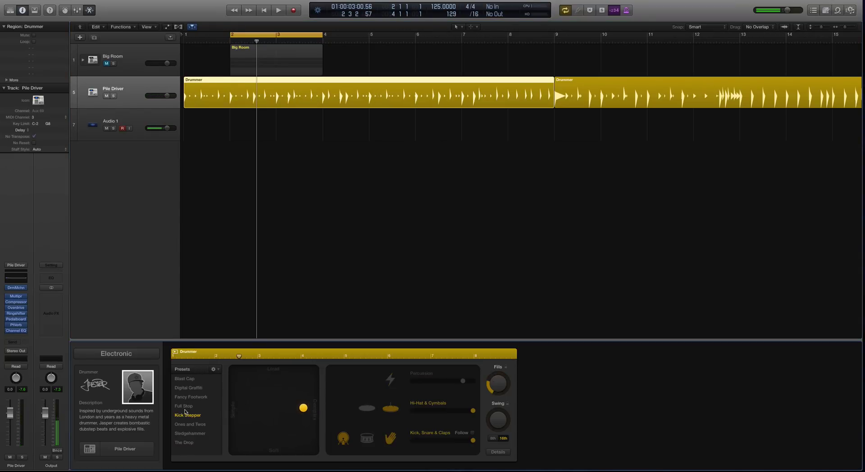
{"action": "key", "text": "space"}
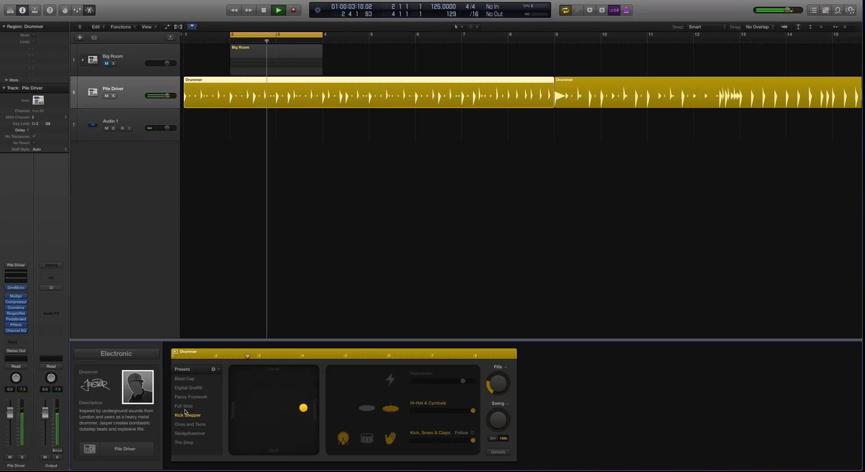
{"action": "key", "text": "space"}
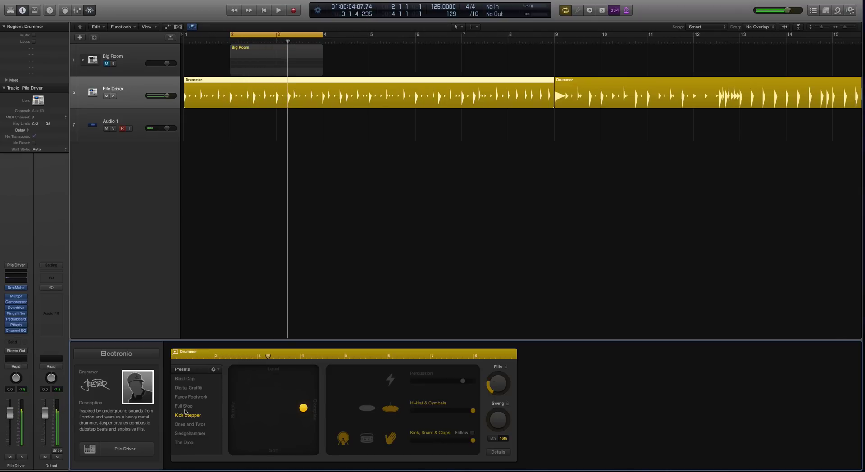
Step: Replace Jasper with the Electronic drummer Magnus, accepting the loss of the region changes
{"action": "left_click", "coordinate": [149, 387]}
{"action": "left_click", "coordinate": [103, 386]}
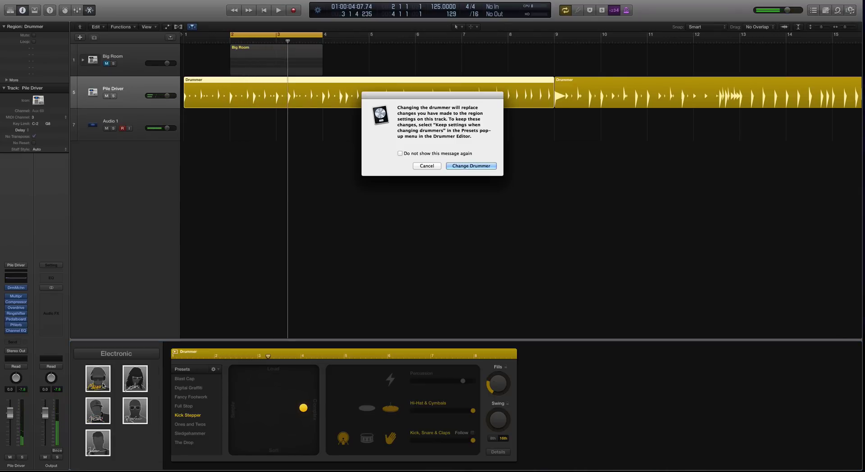
{"action": "left_click", "coordinate": [472, 165]}
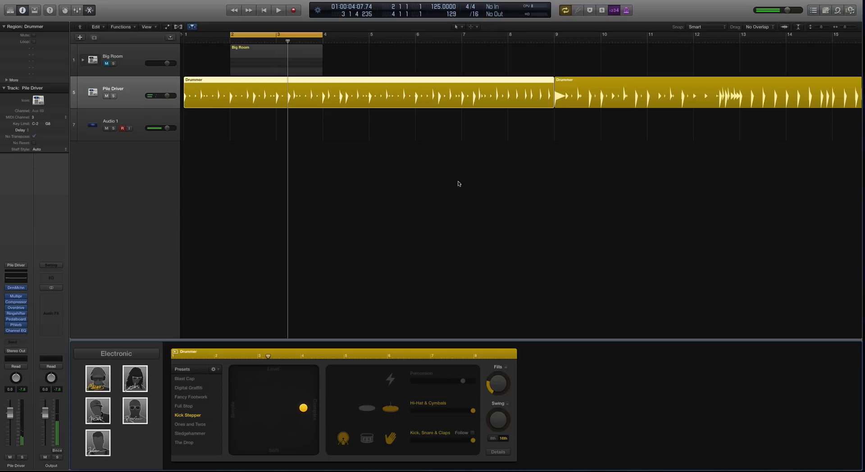
{"action": "left_click", "coordinate": [96, 386]}
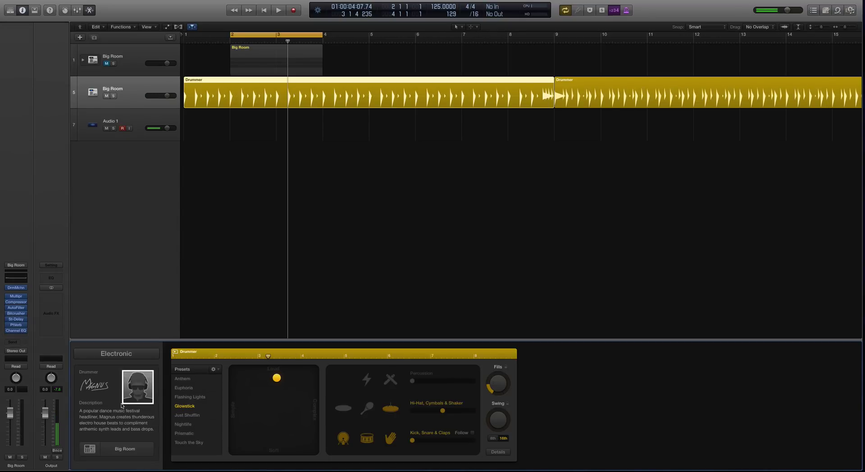
Step: Switch the drummer to Leah and audition the After Hours pattern, including a slightly softer and simpler version
{"action": "left_click", "coordinate": [110, 356]}
{"action": "left_click", "coordinate": [112, 354]}
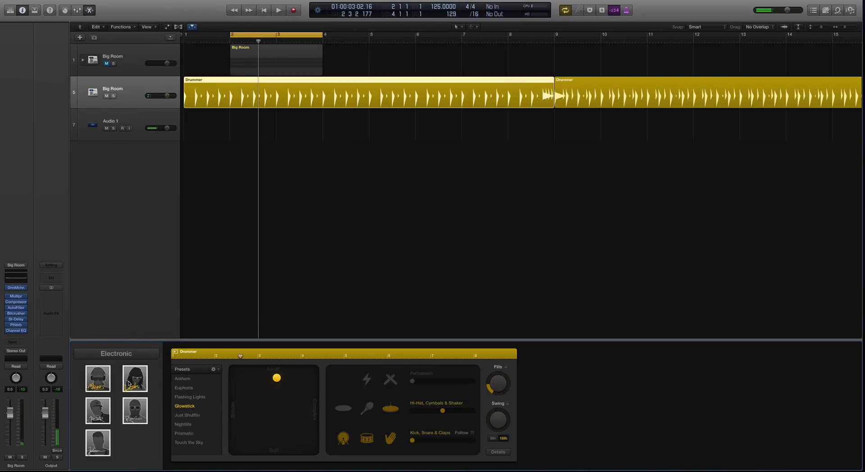
{"action": "left_click", "coordinate": [128, 383]}
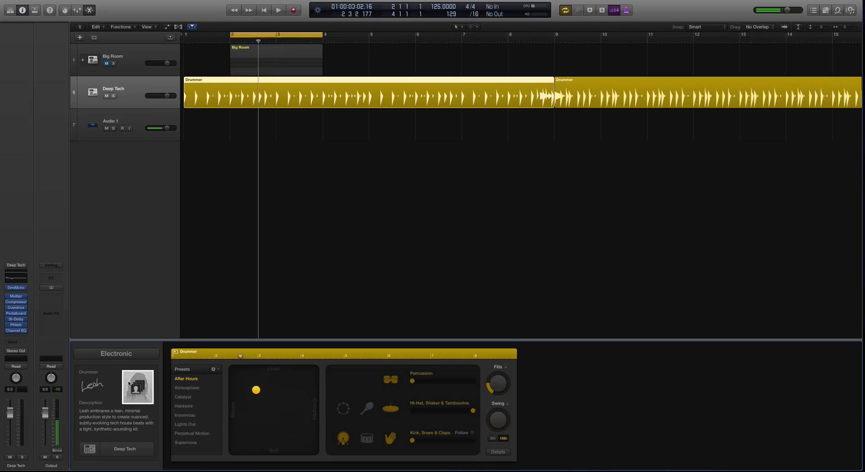
{"action": "key", "text": "space"}
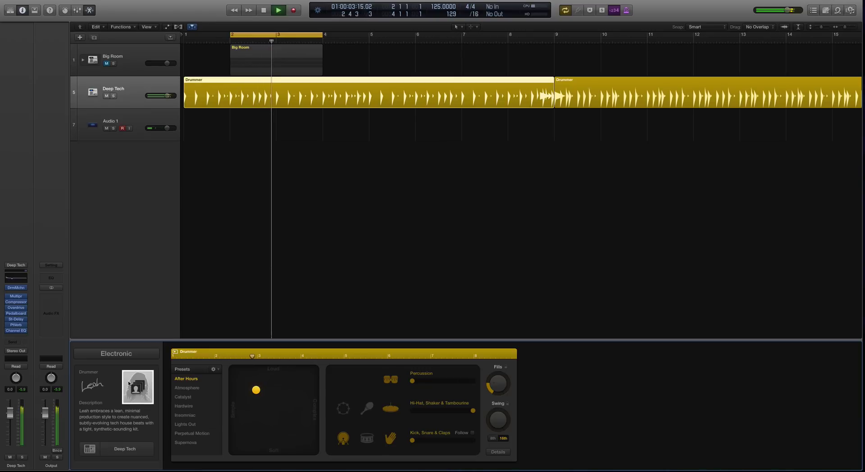
{"action": "key", "text": "space"}
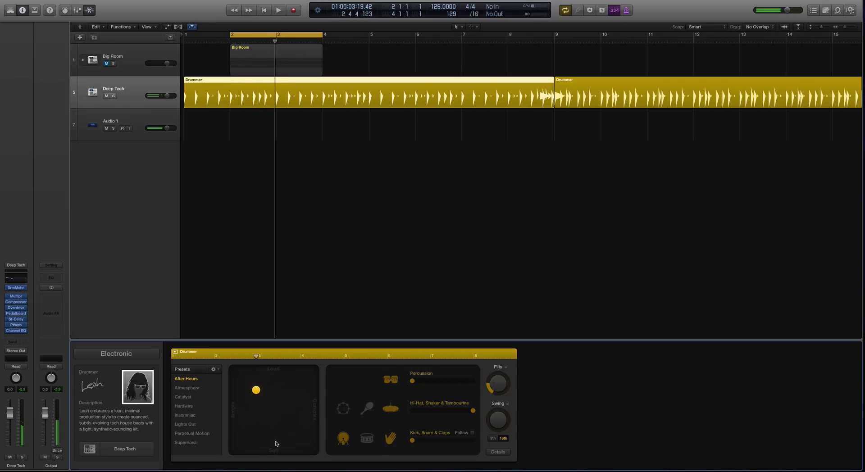
{"action": "left_click_drag", "start_coordinate": [259, 394], "coordinate": [249, 404]}
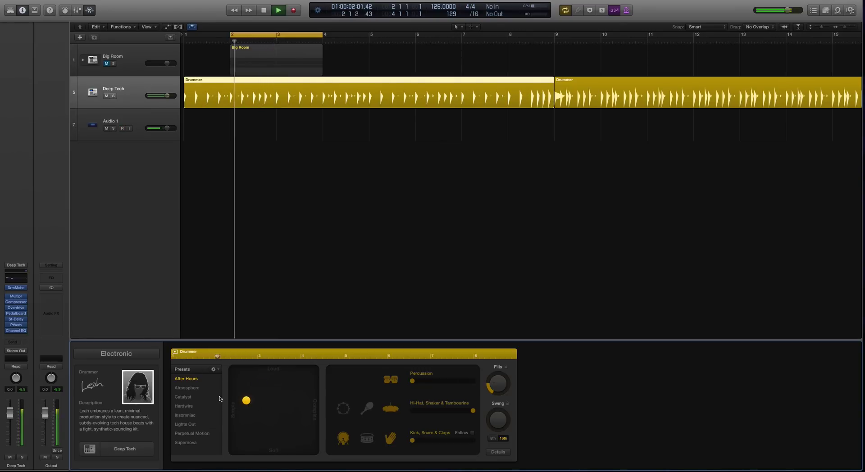
{"action": "key", "text": "space"}
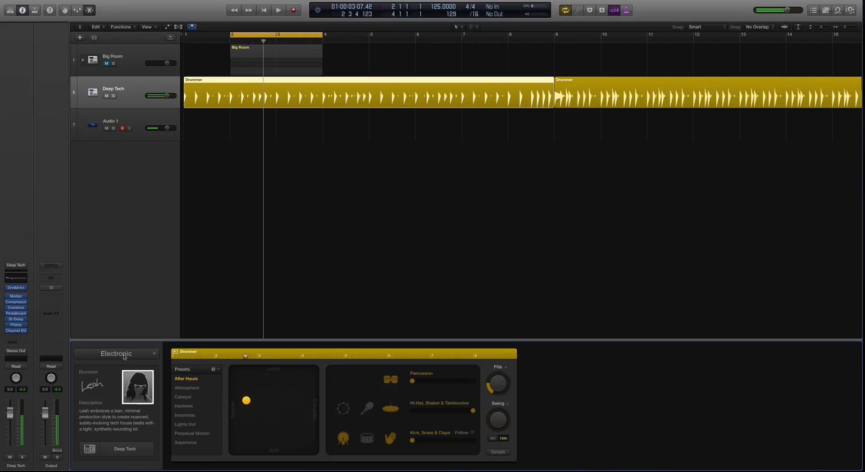
Step: Change the drummer from Leah back to Jasper, accepting the replacement of the region settings
{"action": "left_click", "coordinate": [125, 357]}
{"action": "left_click", "coordinate": [124, 354]}
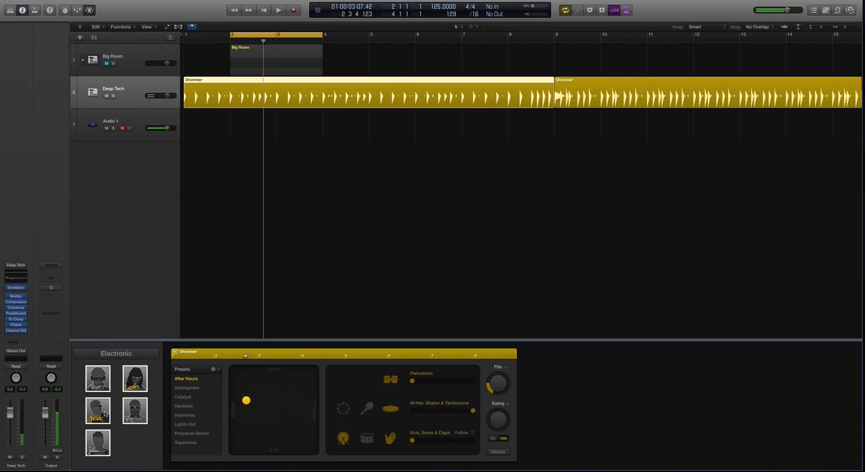
{"action": "left_click", "coordinate": [104, 414]}
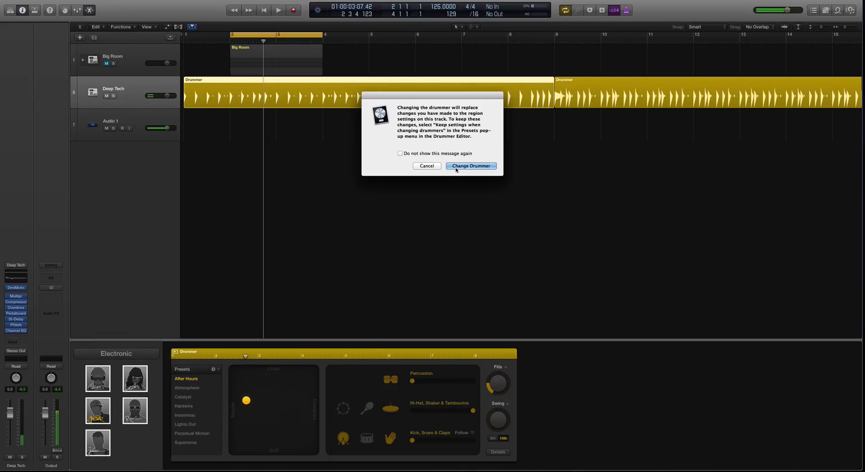
{"action": "left_click", "coordinate": [470, 166]}
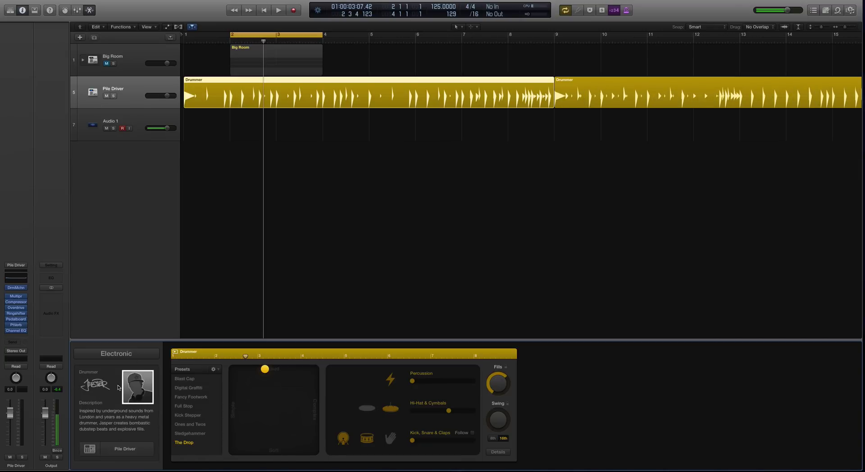
Step: Switch the drummer to Ronnie from the Electronic genre and play the Subterranean pattern
{"action": "left_click", "coordinate": [110, 356]}
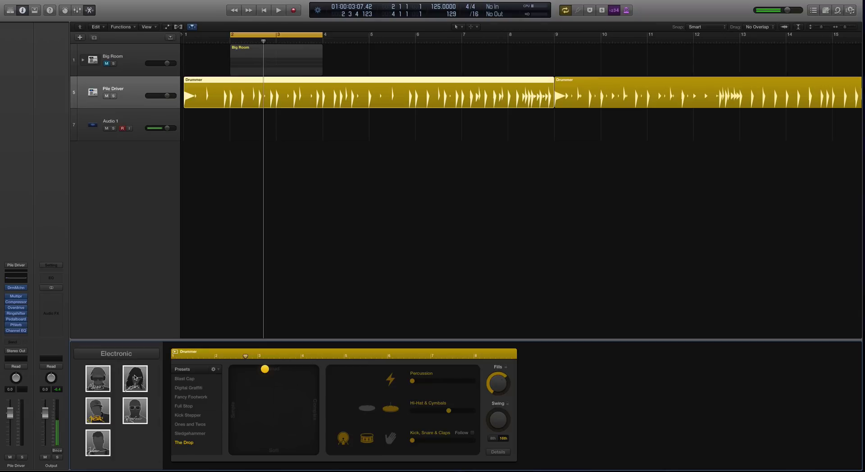
{"action": "left_click", "coordinate": [145, 410]}
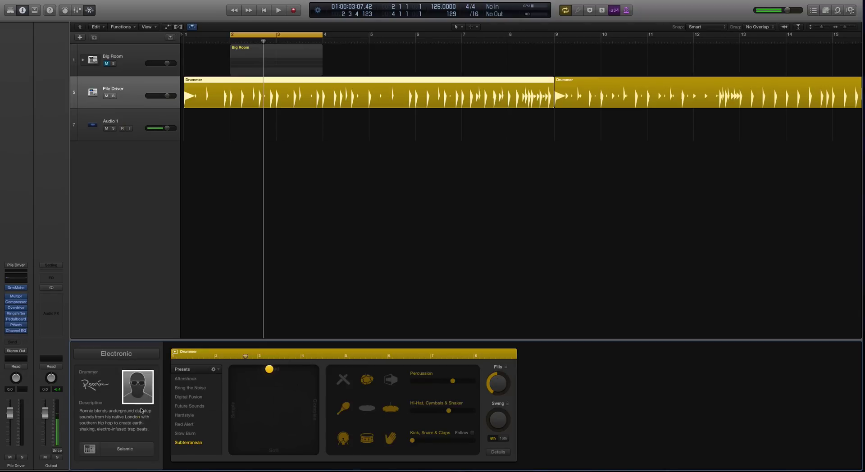
{"action": "key", "text": "space"}
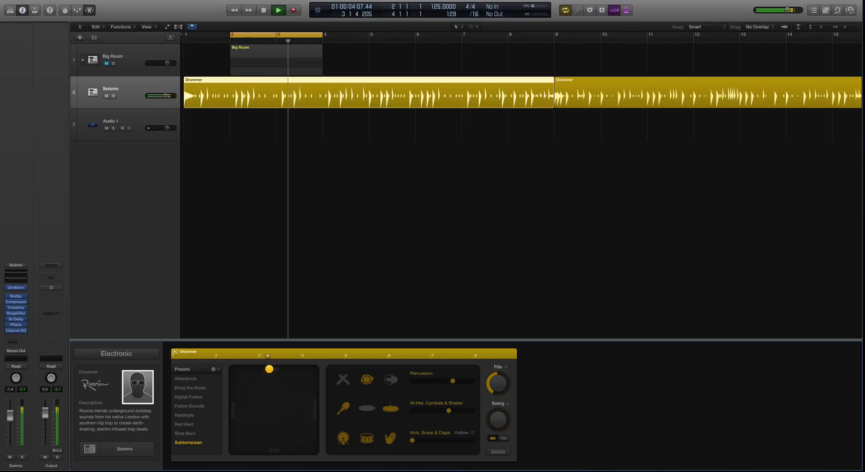
Step: Lower the Seismic drum track's volume to -1.7 dB and stop playback
{"action": "left_click_drag", "start_coordinate": [10, 418], "coordinate": [10, 424]}
{"action": "key", "text": "space"}
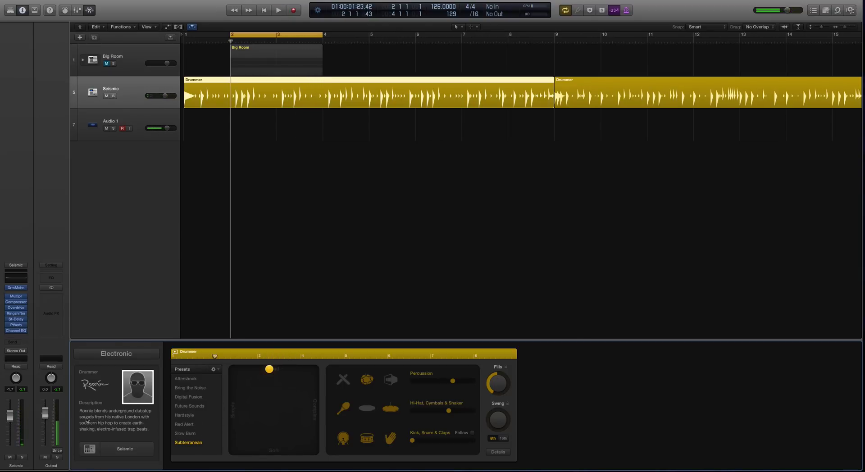
Step: Switch to the Electronic drummer Julian, audition the Furious Four pattern and make it simpler and softer
{"action": "left_click", "coordinate": [118, 359]}
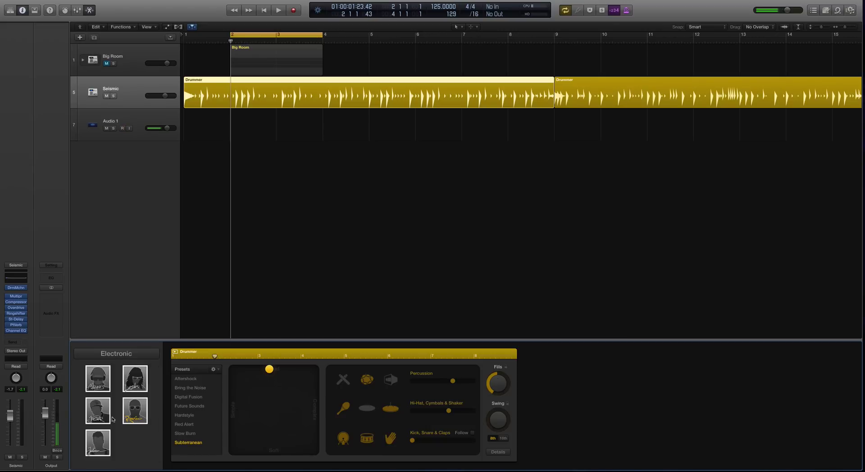
{"action": "left_click", "coordinate": [92, 447]}
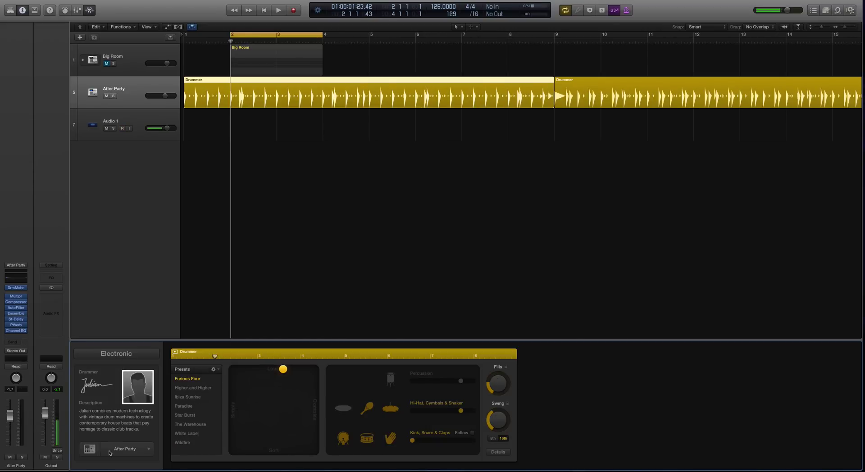
{"action": "key", "text": "space"}
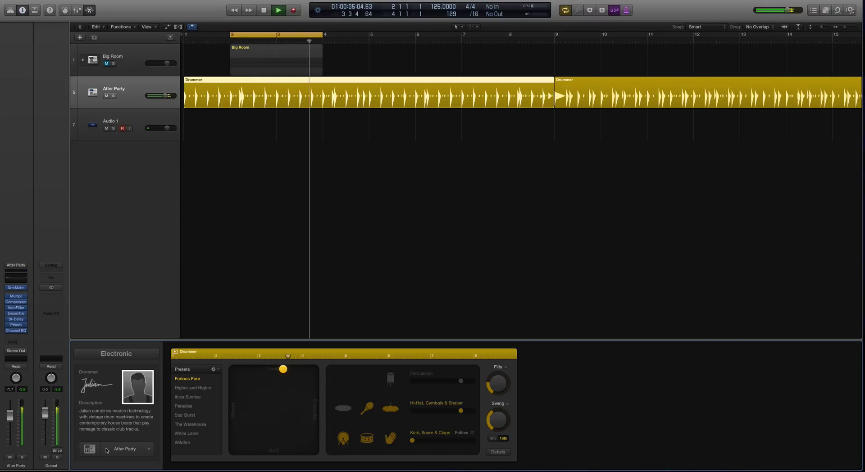
{"action": "key", "text": "space"}
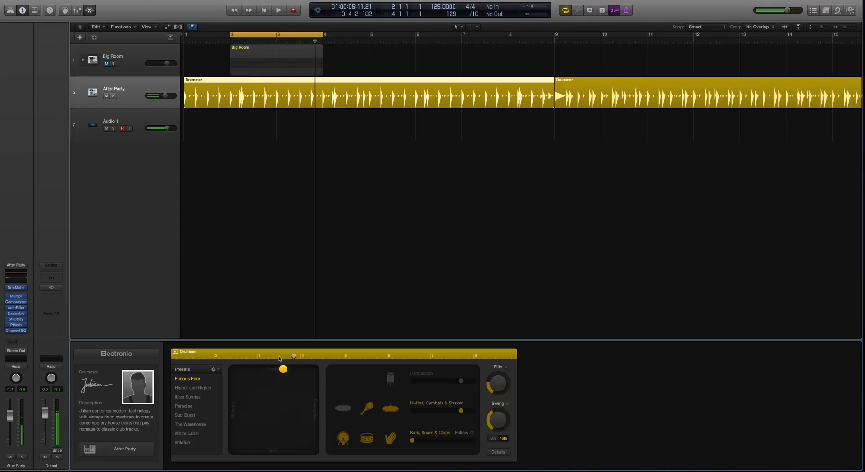
{"action": "left_click_drag", "start_coordinate": [284, 373], "coordinate": [260, 399]}
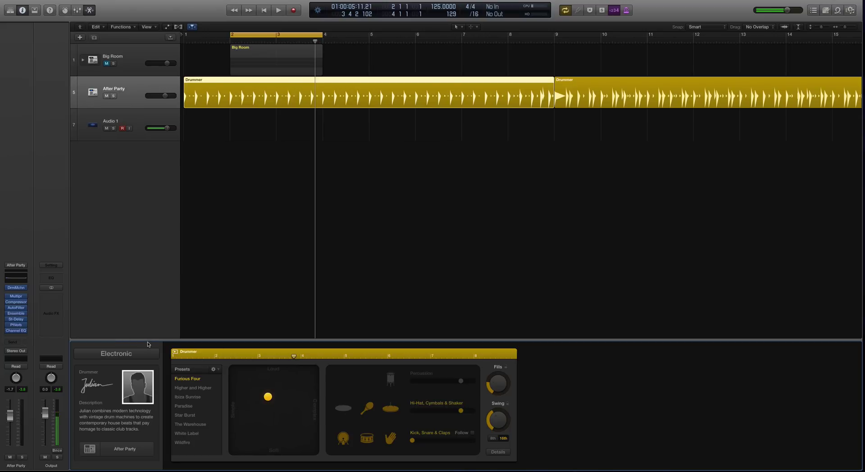
Step: Change the drummer to Rose from the R&B genre, accepting the replacement of region settings, and audition the New Soul pattern
{"action": "left_click", "coordinate": [137, 357]}
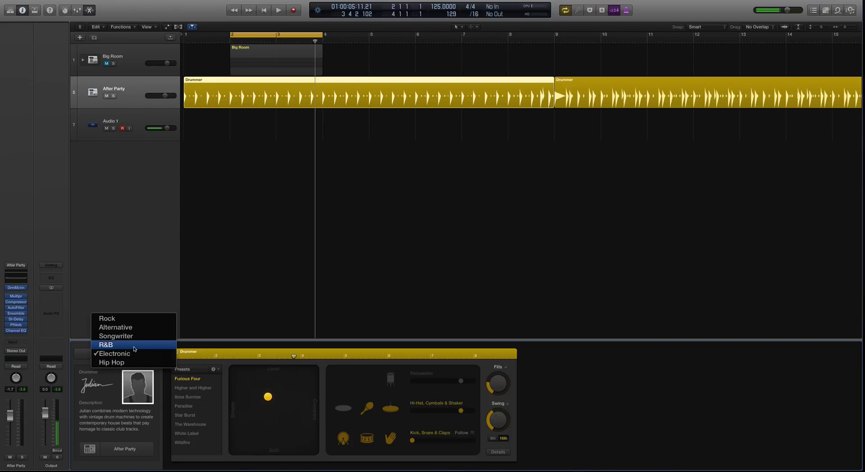
{"action": "left_click", "coordinate": [135, 344]}
{"action": "left_click", "coordinate": [98, 397]}
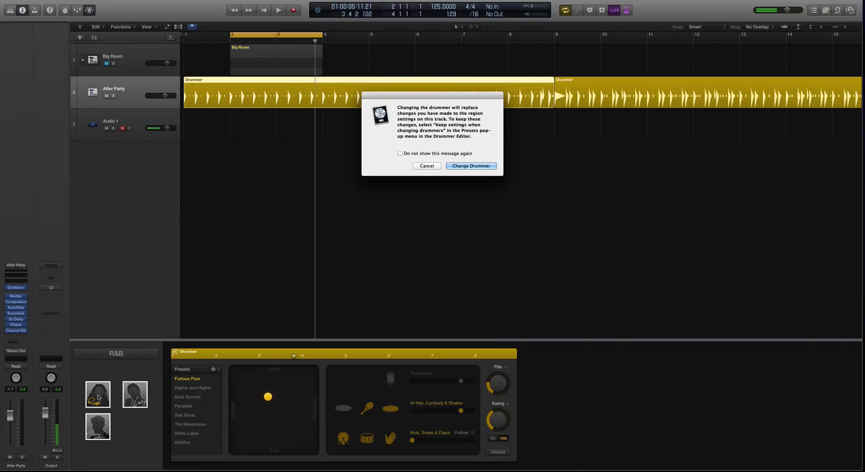
{"action": "key", "text": "Return"}
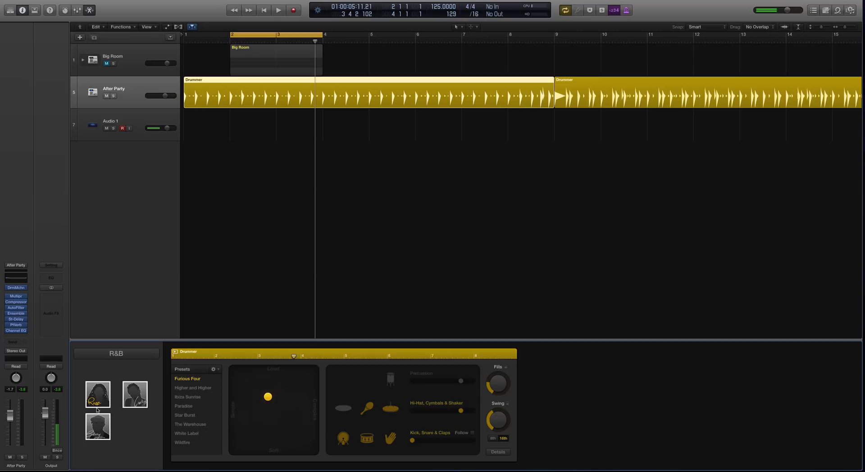
{"action": "left_click", "coordinate": [98, 399]}
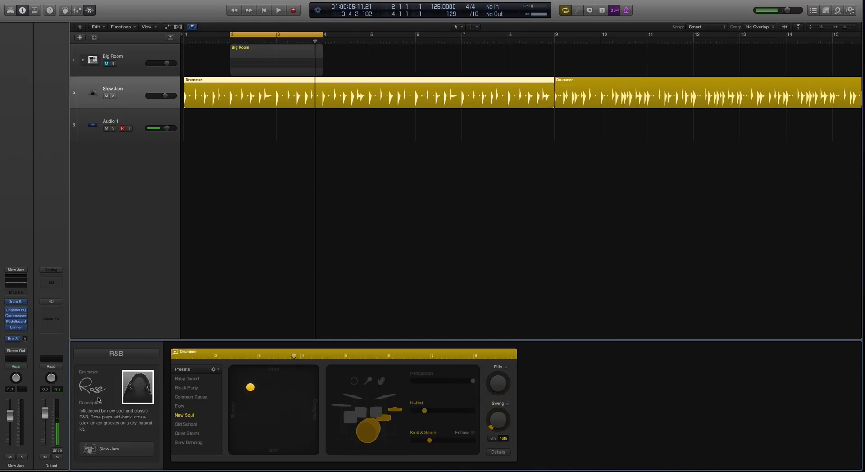
{"action": "key", "text": "space"}
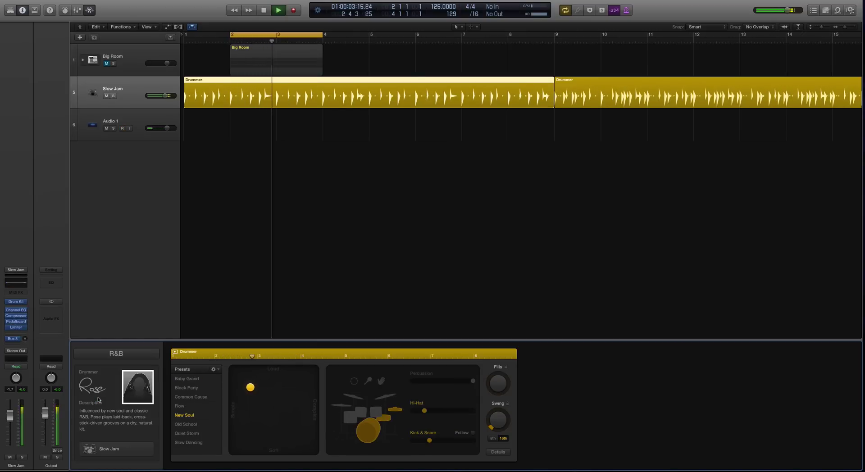
{"action": "key", "text": "space"}
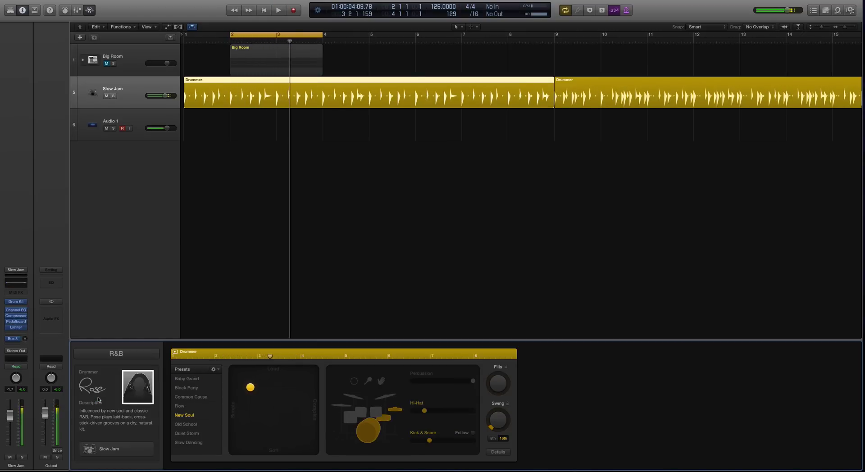
Step: Switch to the R&B drummer Curtis and audition the Lay It Down pattern
{"action": "left_click", "coordinate": [114, 354]}
{"action": "left_click", "coordinate": [118, 354]}
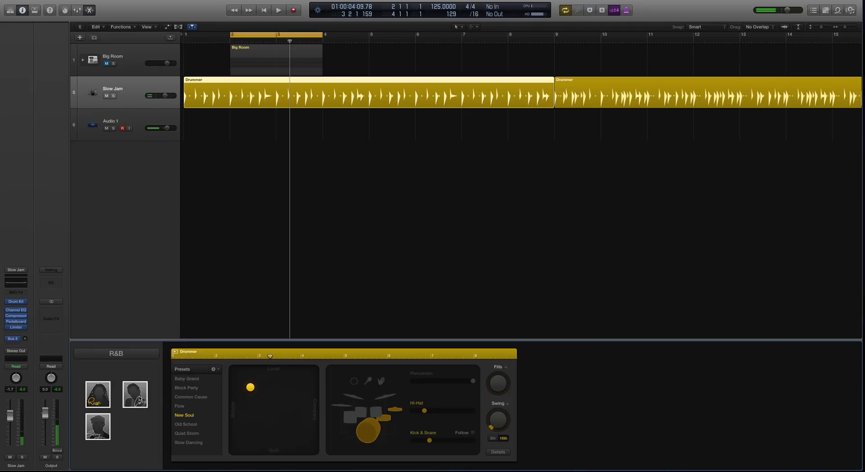
{"action": "left_click", "coordinate": [138, 399]}
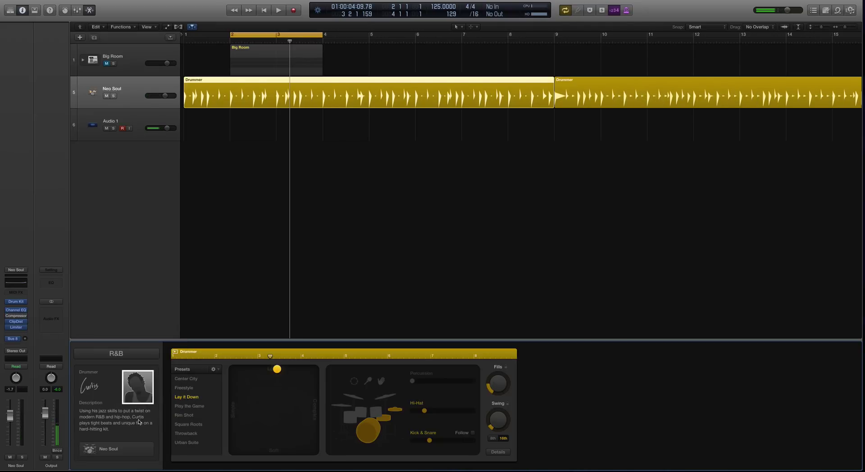
{"action": "key", "text": "space"}
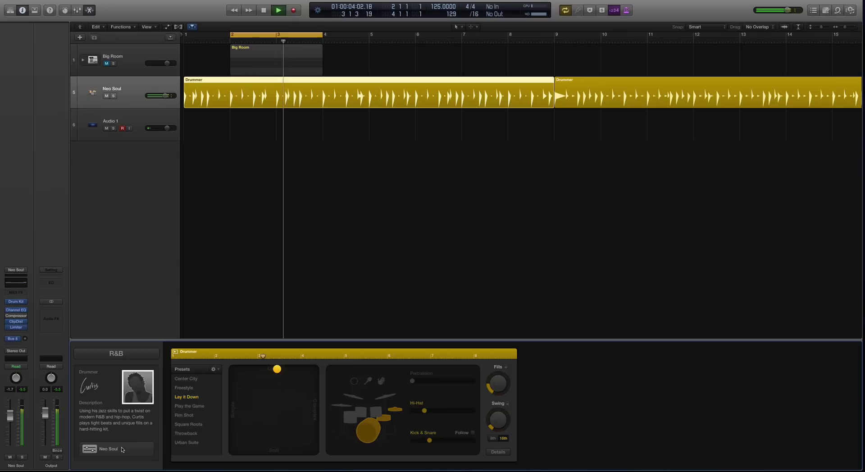
{"action": "key", "text": "space"}
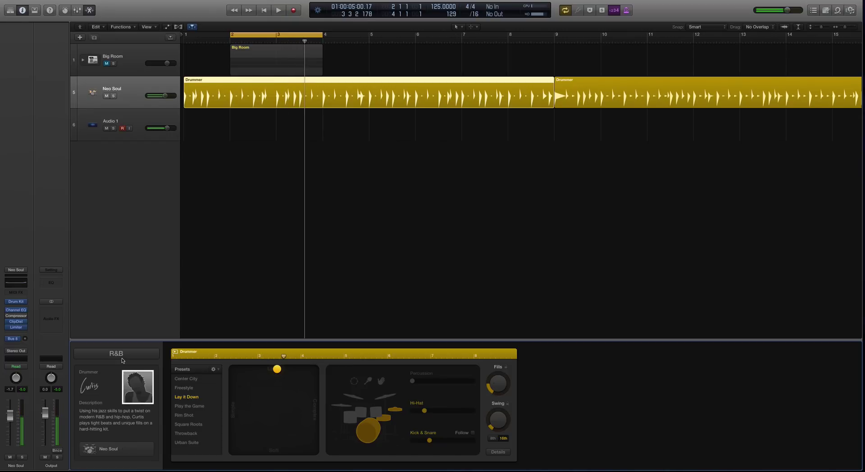
Step: Switch to the R&B drummer Benny and audition his default pattern
{"action": "left_click", "coordinate": [122, 356]}
{"action": "left_click", "coordinate": [133, 420]}
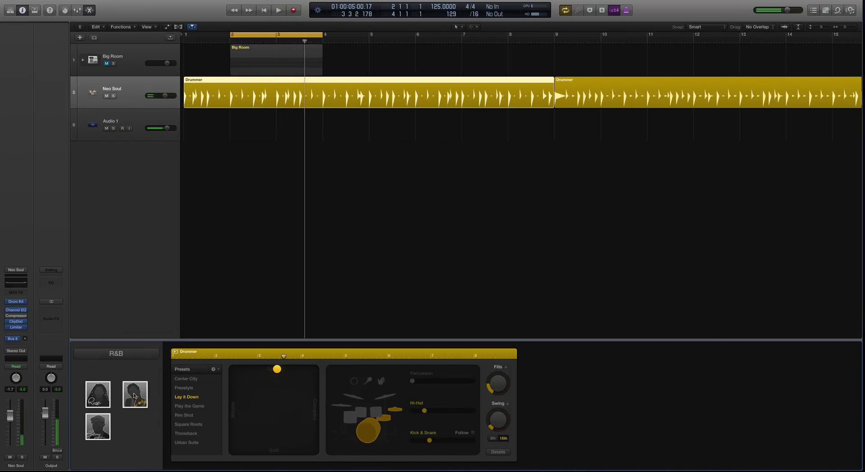
{"action": "left_click", "coordinate": [90, 425]}
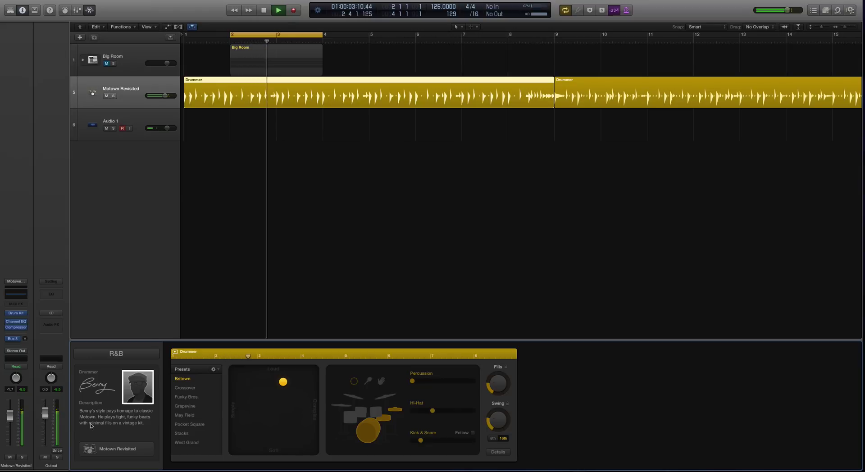
{"action": "key", "text": "space"}
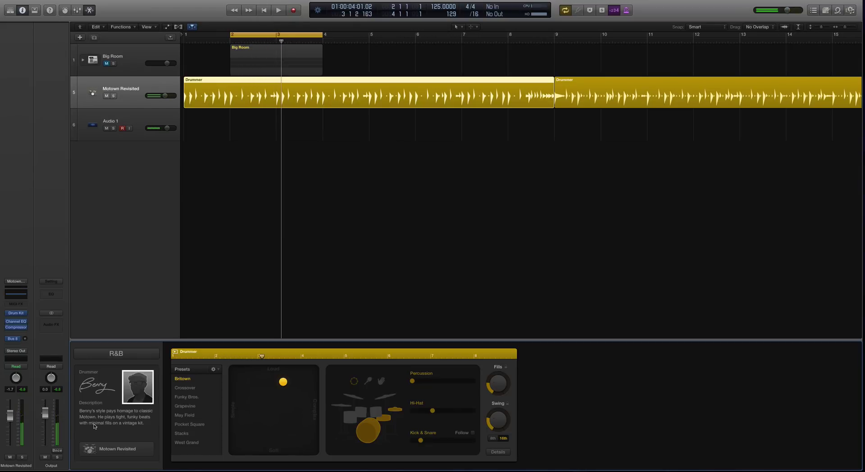
Step: Change the drummer to Dez from the Hip Hop genre and audition the Concrete Jungle pattern
{"action": "left_click", "coordinate": [138, 385]}
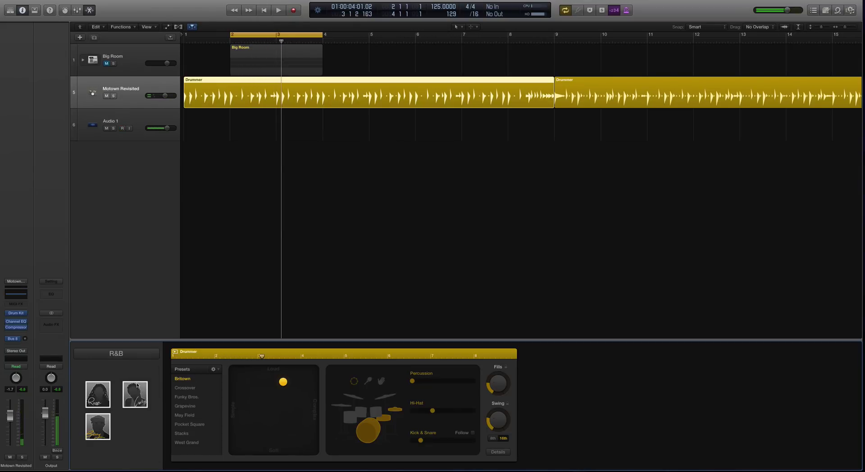
{"action": "left_click", "coordinate": [102, 418]}
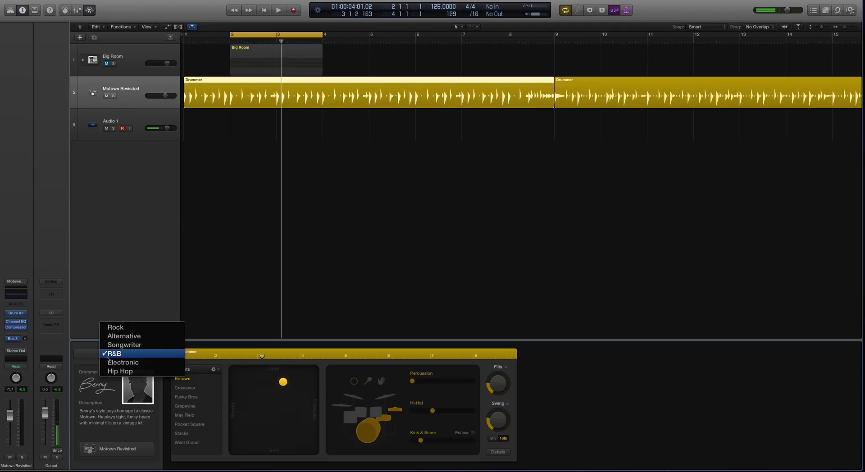
{"action": "left_click", "coordinate": [108, 355]}
{"action": "left_click", "coordinate": [120, 371]}
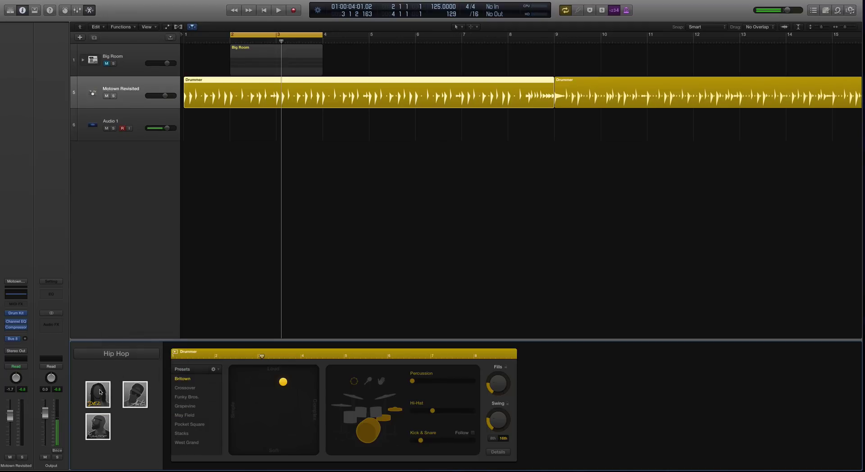
{"action": "left_click", "coordinate": [97, 393]}
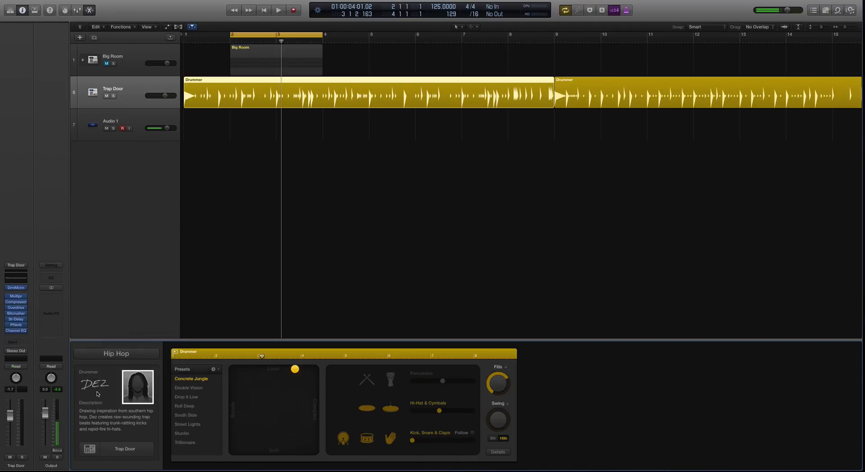
{"action": "key", "text": "space"}
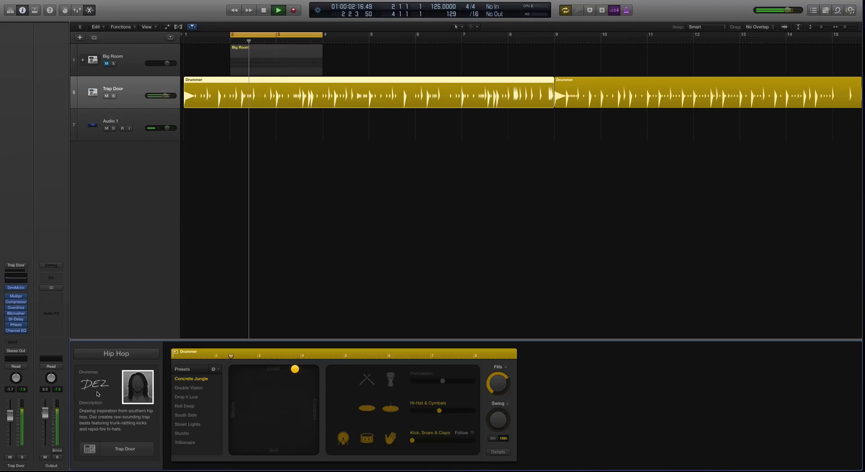
{"action": "key", "text": "space"}
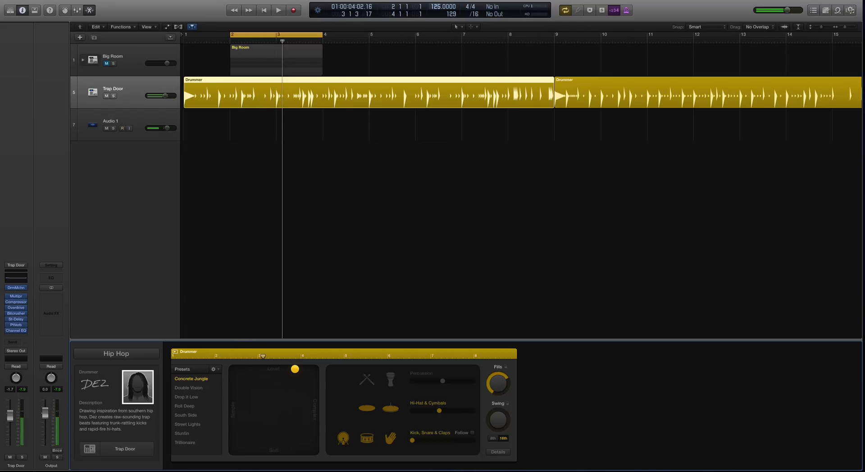
Step: Set the project tempo to 85 BPM and audition Dez's pattern at that speed
{"action": "double_click", "coordinate": [443, 7]}
{"action": "type", "text": "85"}
{"action": "key", "text": "Return"}
{"action": "key", "text": "space"}
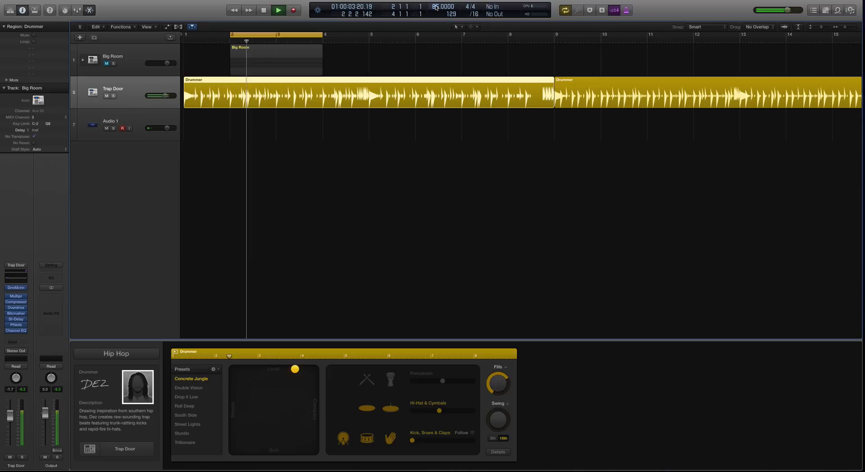
{"action": "key", "text": "space"}
Step: Raise the project tempo to 140 BPM and play Dez's pattern again
{"action": "left_click_drag", "start_coordinate": [436, 7], "coordinate": [436, 6]}
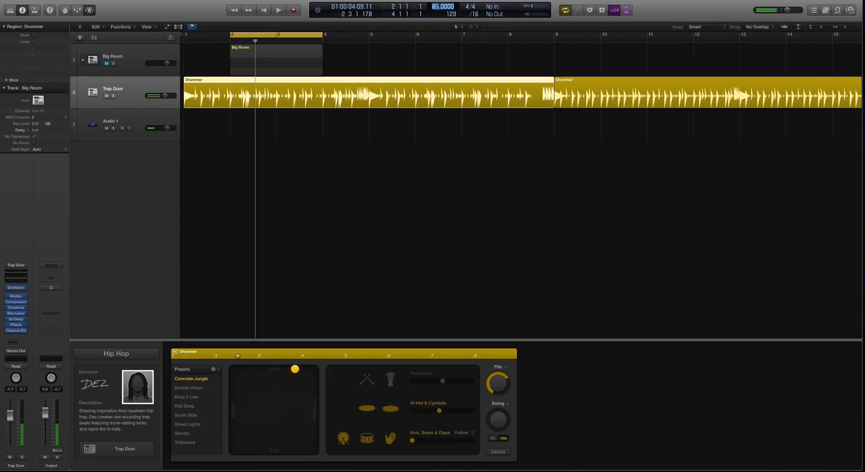
{"action": "type", "text": "140"}
{"action": "key", "text": "Return"}
{"action": "key", "text": "space"}
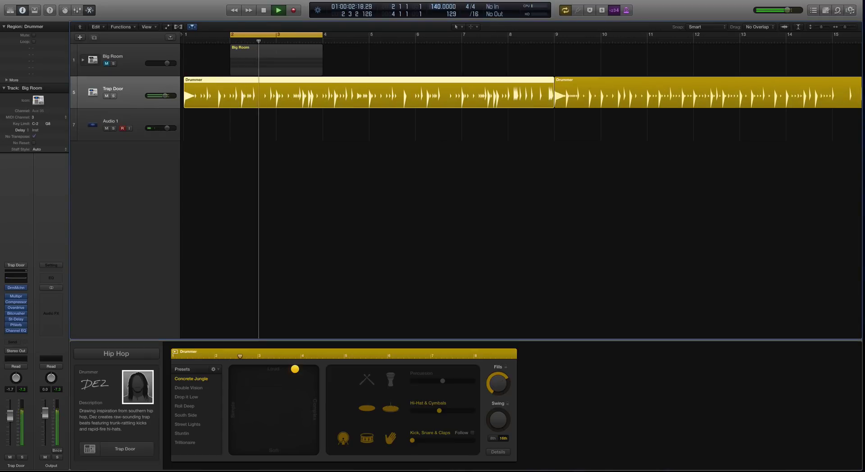
{"action": "key", "text": "space"}
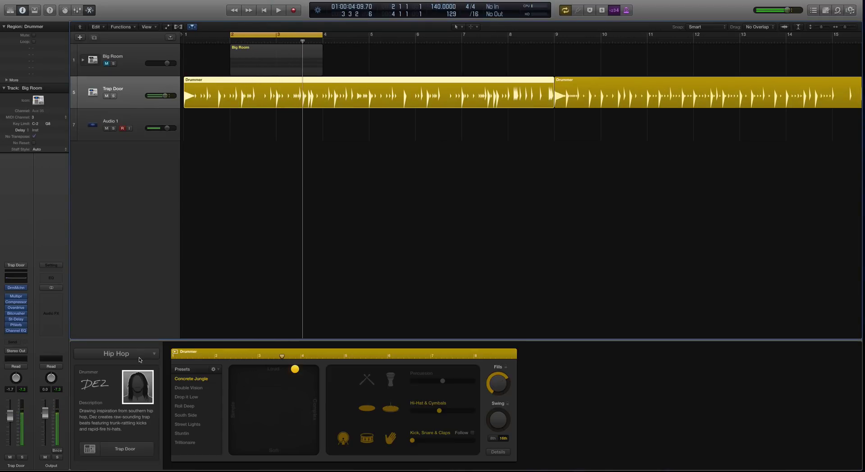
Step: Switch to the Hip Hop drummer Anton and audition the In the Club pattern
{"action": "left_click", "coordinate": [133, 392]}
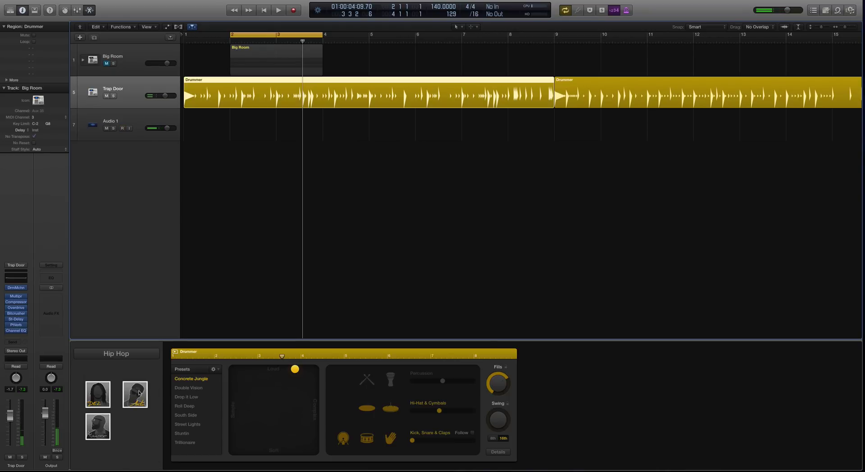
{"action": "left_click", "coordinate": [139, 393]}
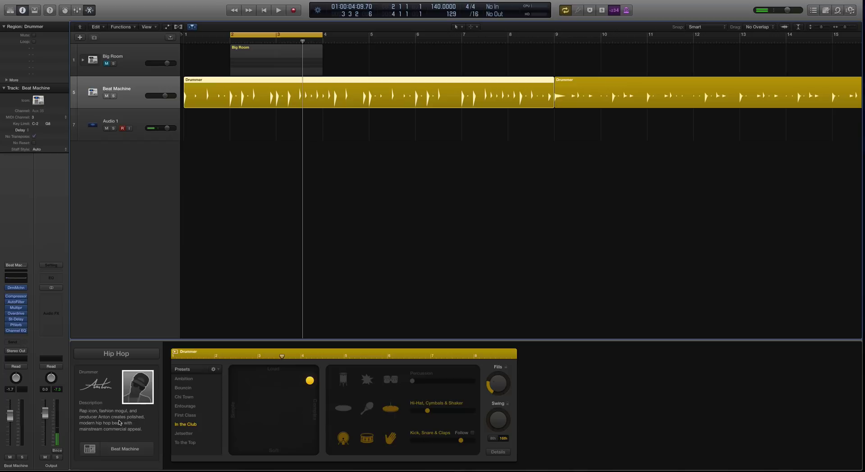
{"action": "key", "text": "space"}
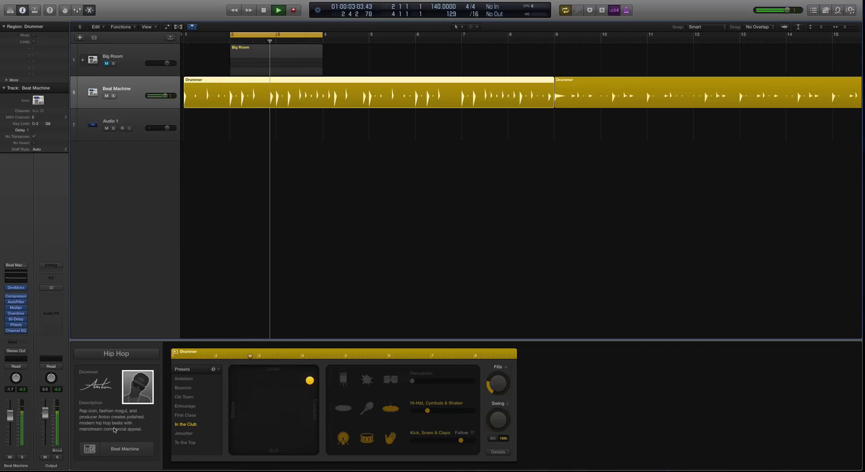
{"action": "key", "text": "space"}
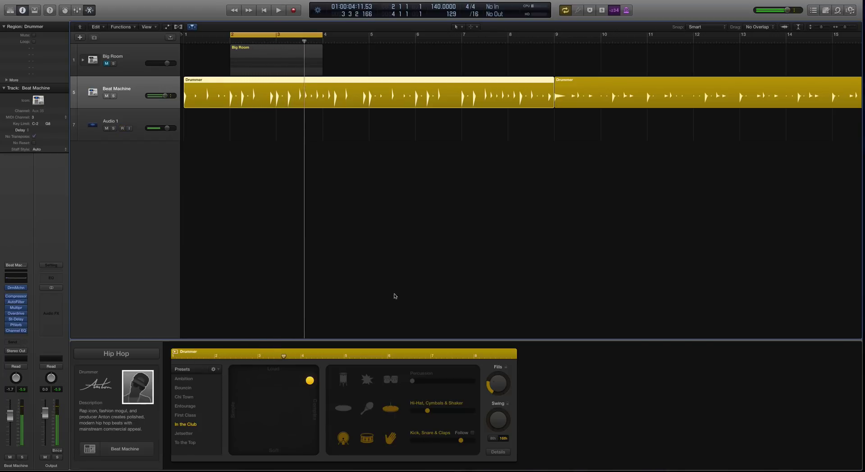
Step: Set the project tempo to 75 BPM and play Anton's In the Club pattern
{"action": "double_click", "coordinate": [441, 8]}
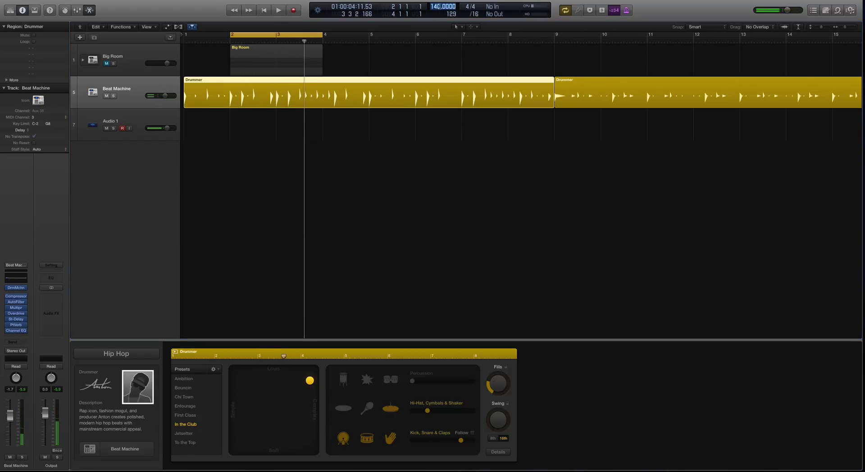
{"action": "type", "text": "75"}
{"action": "key", "text": "Return"}
{"action": "key", "text": "space"}
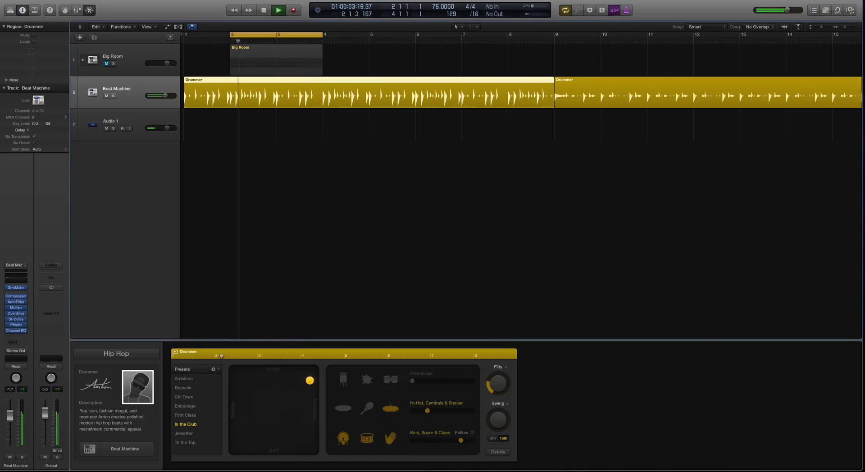
Step: Make Anton's In the Club pattern much simpler while keeping it loud, and stop playback
{"action": "left_click_drag", "start_coordinate": [310, 380], "coordinate": [248, 380]}
{"action": "key", "text": "space"}
Step: Switch to the Hip Hop drummer Maurice, accepting the replacement of the region settings
{"action": "left_click", "coordinate": [121, 355]}
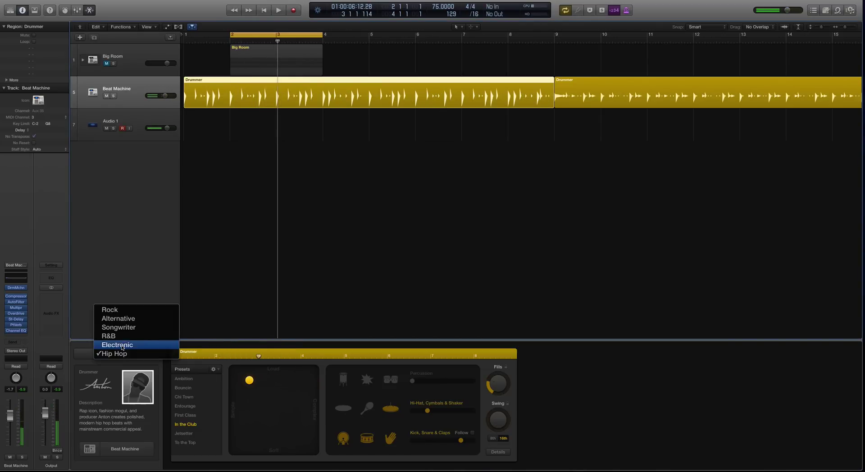
{"action": "left_click", "coordinate": [119, 353]}
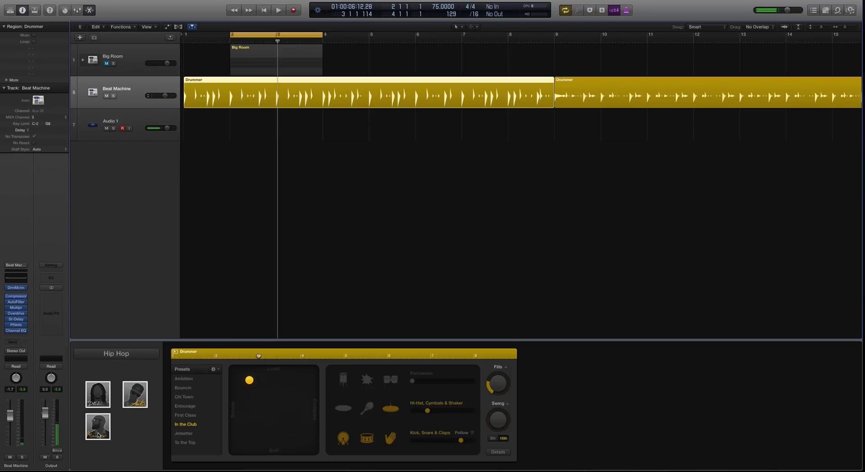
{"action": "left_click", "coordinate": [100, 432]}
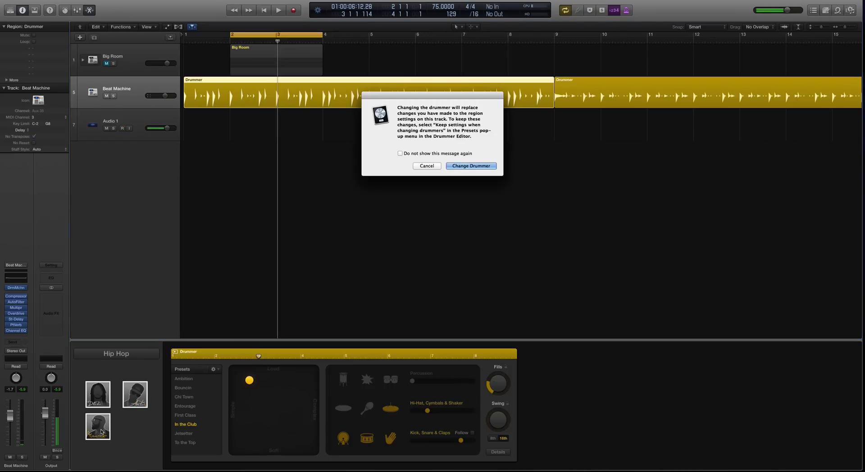
{"action": "left_click", "coordinate": [447, 167]}
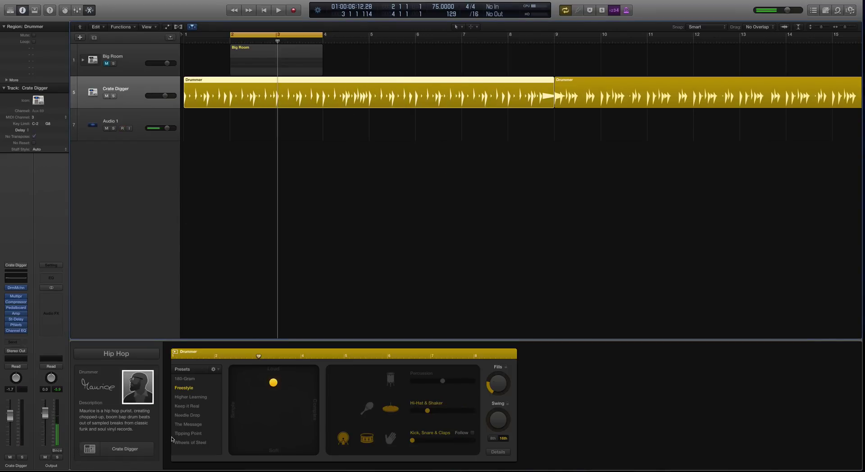
Step: Audition Maurice's Freestyle pattern, raising the project tempo to 86 BPM during playback
{"action": "key", "text": "space"}
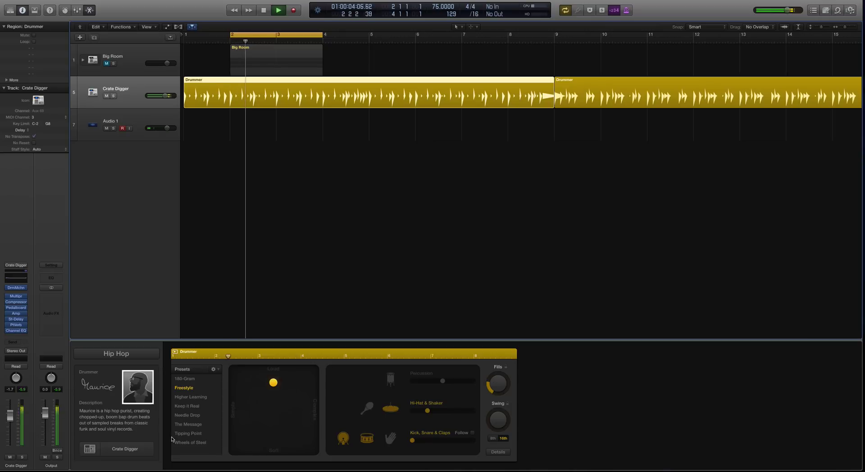
{"action": "key", "text": "space"}
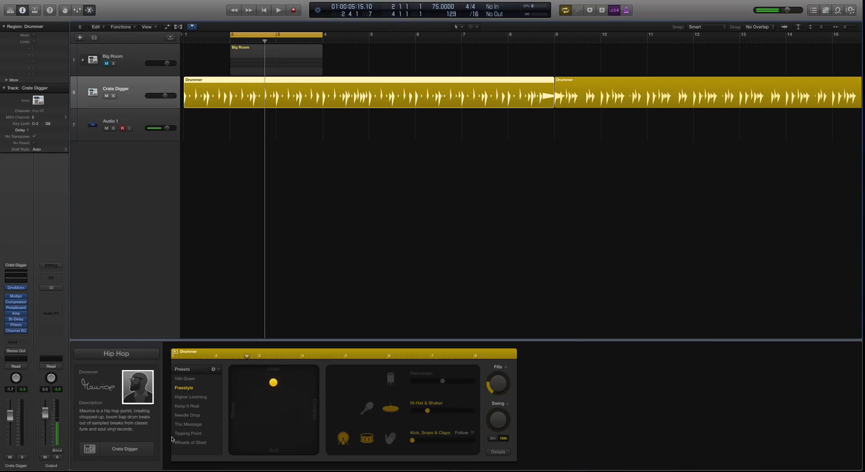
{"action": "key", "text": "space"}
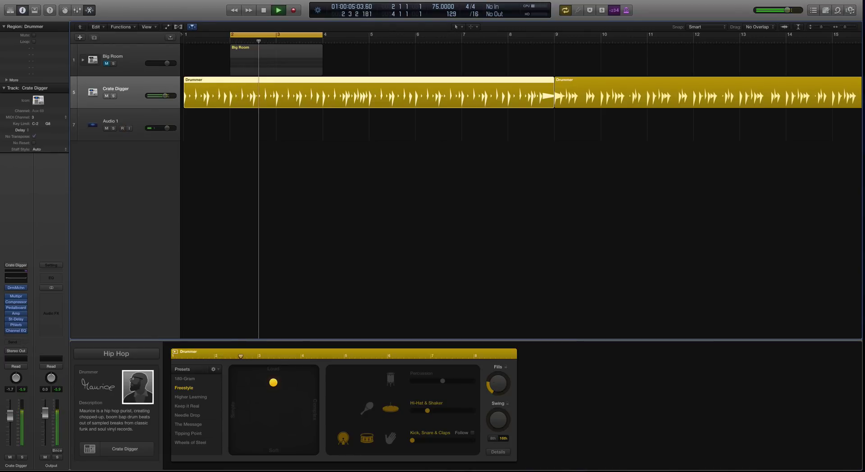
{"action": "left_click_drag", "start_coordinate": [437, 9], "coordinate": [437, 5]}
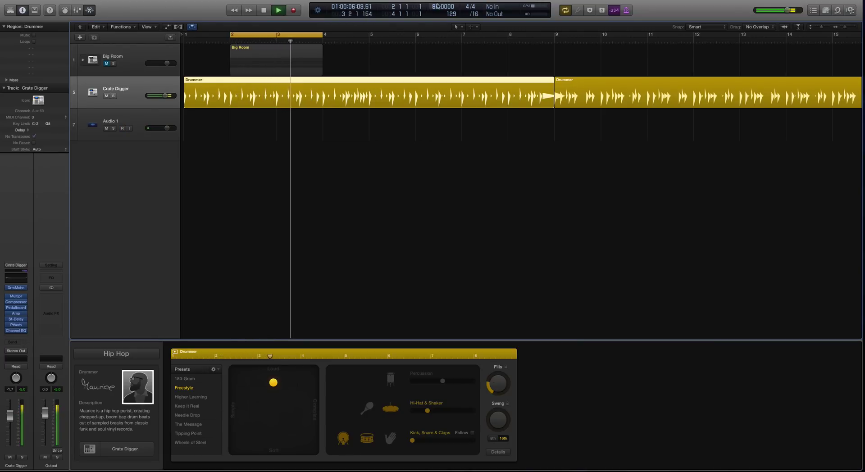
{"action": "key", "text": "space"}
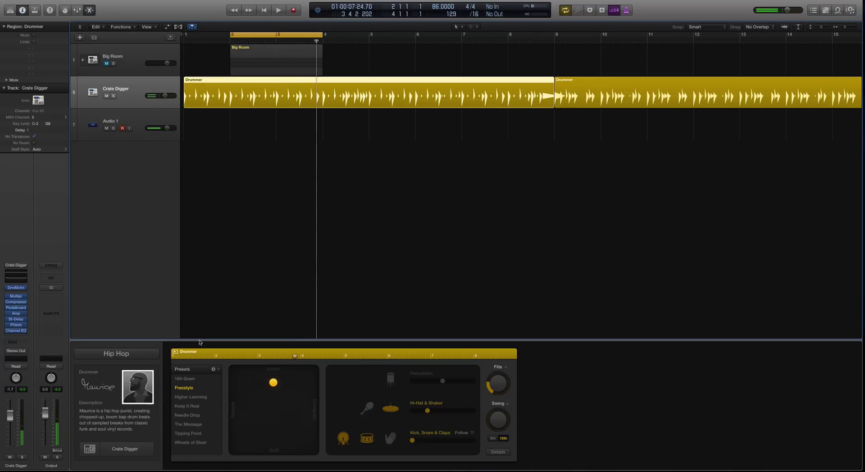
Step: View the Electronic drummers and browse the list of drummer genres
{"action": "left_click", "coordinate": [118, 354]}
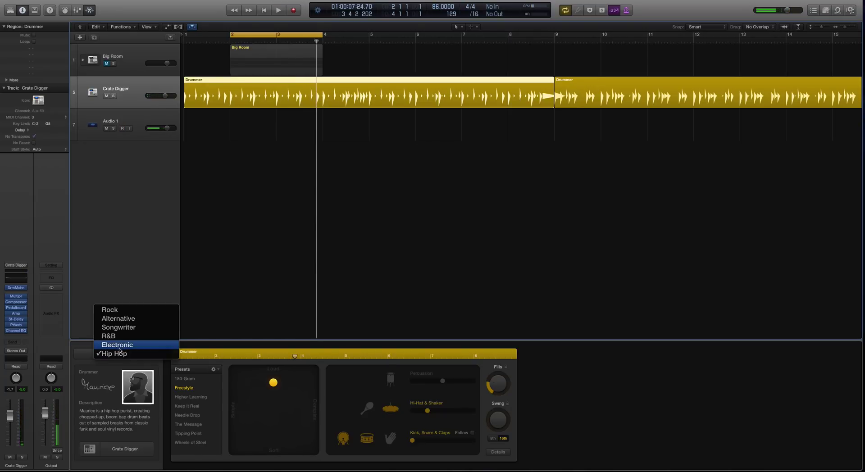
{"action": "left_click", "coordinate": [118, 345]}
{"action": "left_click", "coordinate": [114, 357]}
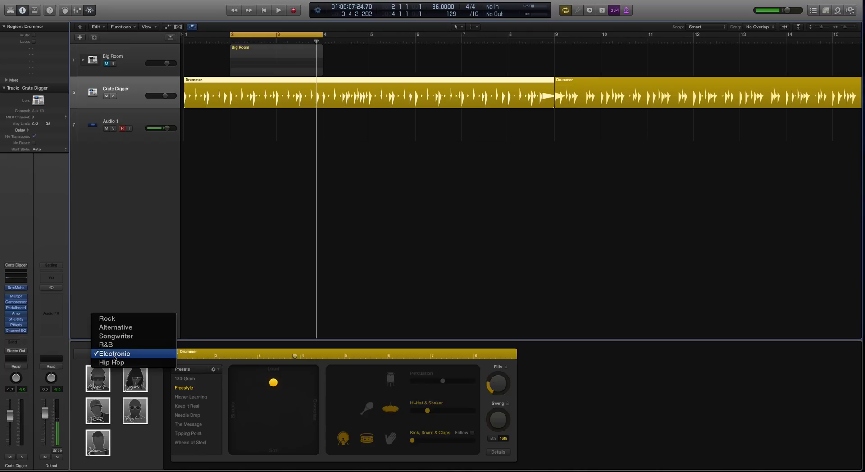
{"action": "left_click", "coordinate": [243, 278]}
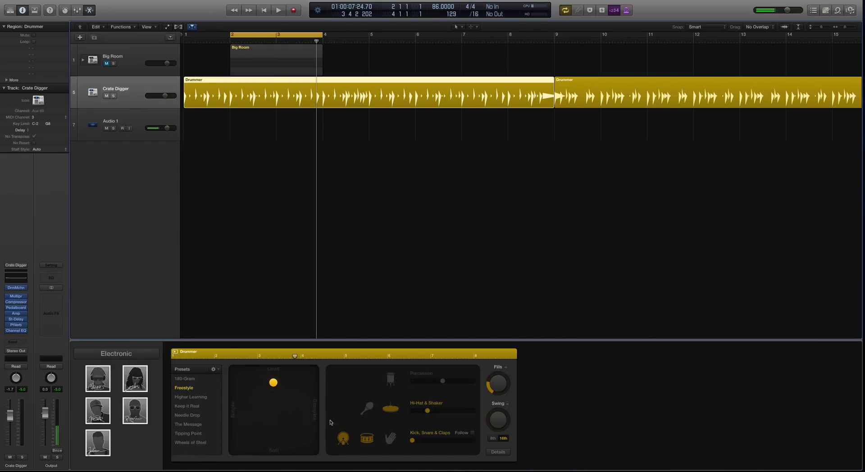
Step: Make the Freestyle pattern slightly simpler and softer on the complexity and loudness pad
{"action": "left_click", "coordinate": [274, 408]}
{"action": "left_click_drag", "start_coordinate": [274, 409], "coordinate": [264, 392]}
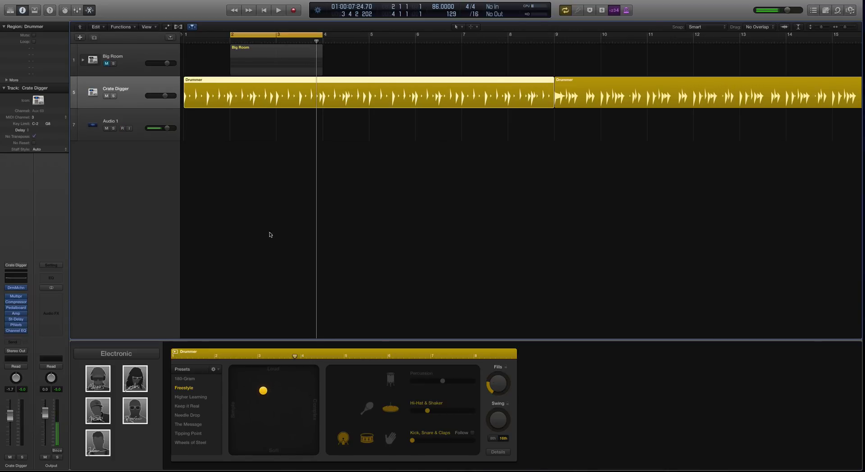
{"action": "left_click", "coordinate": [109, 0]}
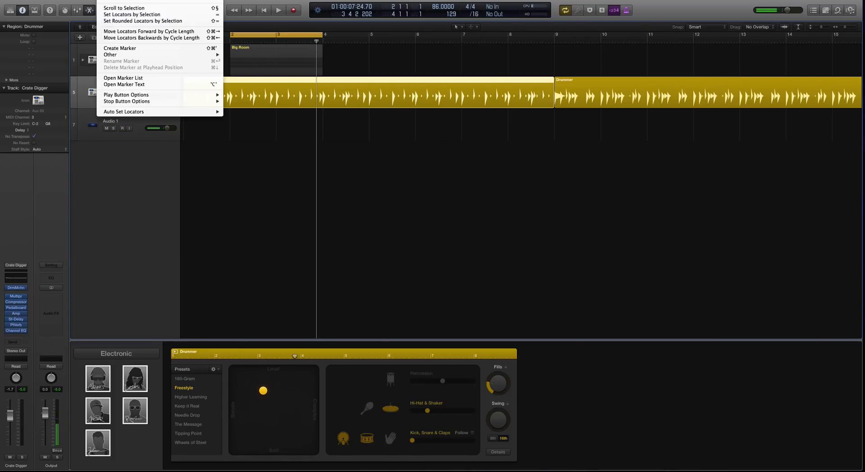
{"action": "mouse_move", "coordinate": [134, 0]}
{"action": "left_click", "coordinate": [285, 247]}
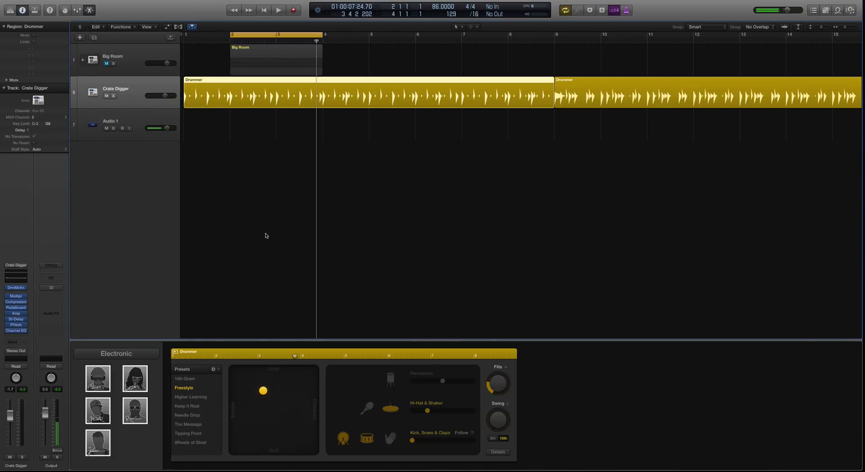
Step: Open Drum Machine Designer for the Crate Digger track and view both pages of its kit pieces
{"action": "left_click", "coordinate": [134, 71]}
{"action": "left_click", "coordinate": [136, 92]}
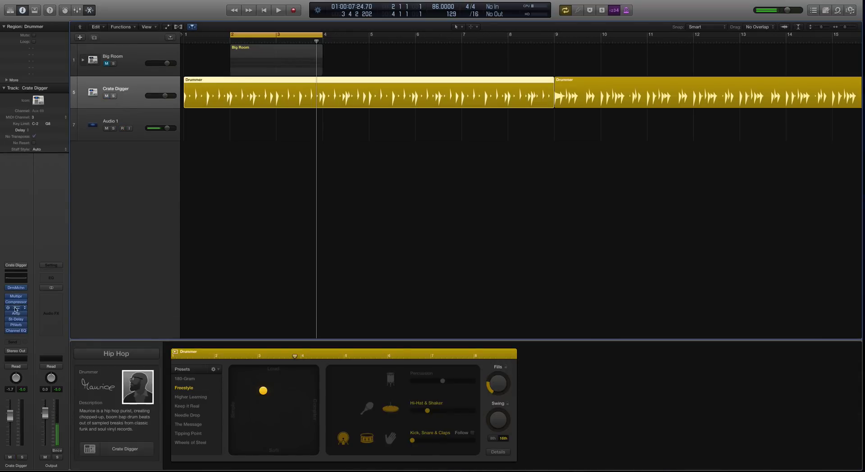
{"action": "mouse_move", "coordinate": [25, 308]}
{"action": "left_click", "coordinate": [17, 290]}
{"action": "left_click_drag", "start_coordinate": [404, 108], "coordinate": [241, 105]}
{"action": "mouse_move", "coordinate": [276, 152]}
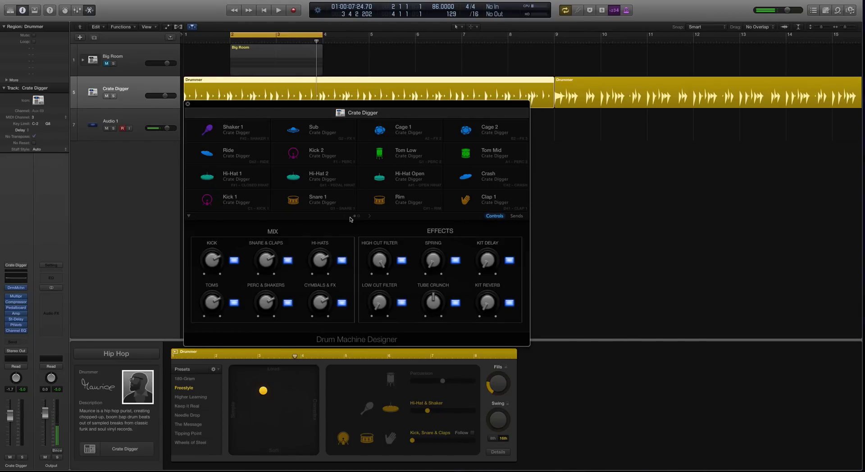
{"action": "left_click", "coordinate": [369, 217]}
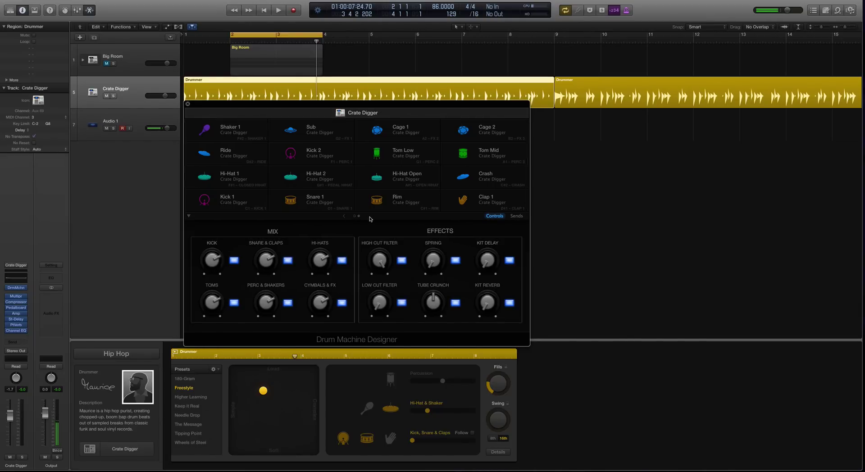
{"action": "left_click", "coordinate": [345, 216]}
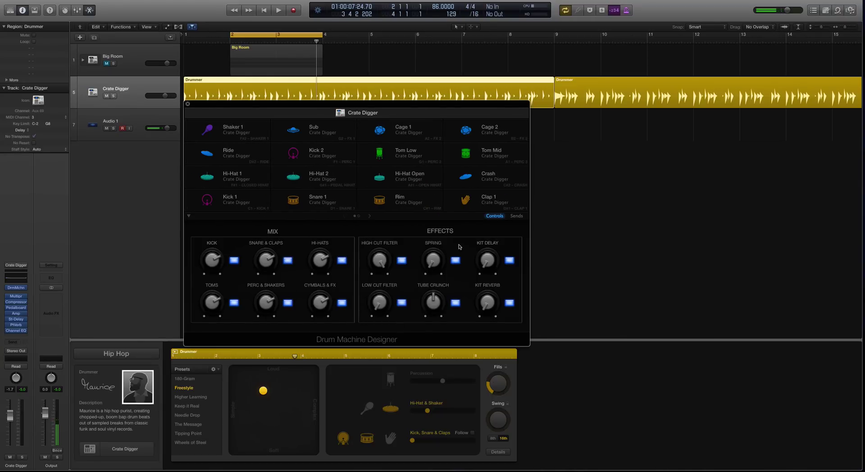
Step: Audition individual Crate Digger pads, including the hi-hats, Kick 1, Snare 1 and Rim, and view each sound's own controls
{"action": "left_click", "coordinate": [326, 175]}
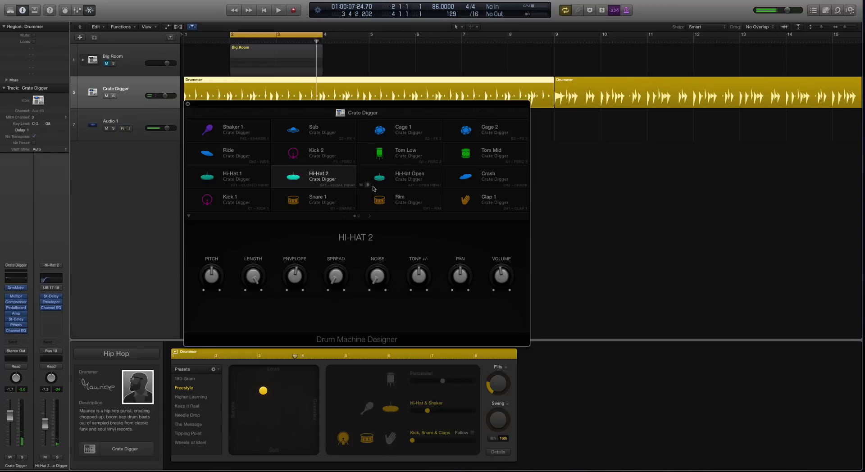
{"action": "left_click", "coordinate": [398, 186]}
{"action": "left_click", "coordinate": [316, 182]}
{"action": "left_click", "coordinate": [243, 182]}
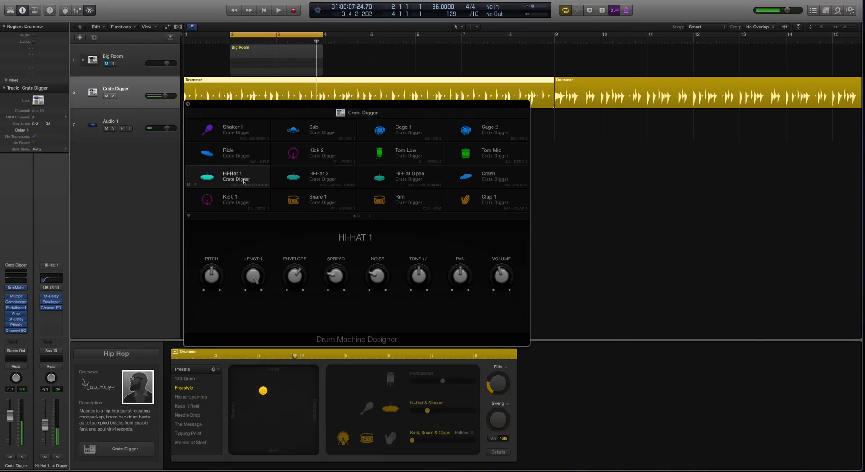
{"action": "left_click", "coordinate": [236, 196]}
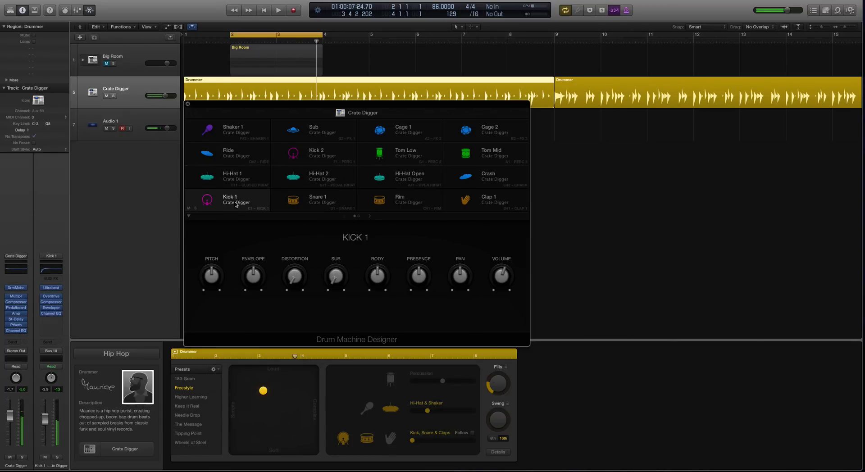
{"action": "left_click", "coordinate": [299, 208]}
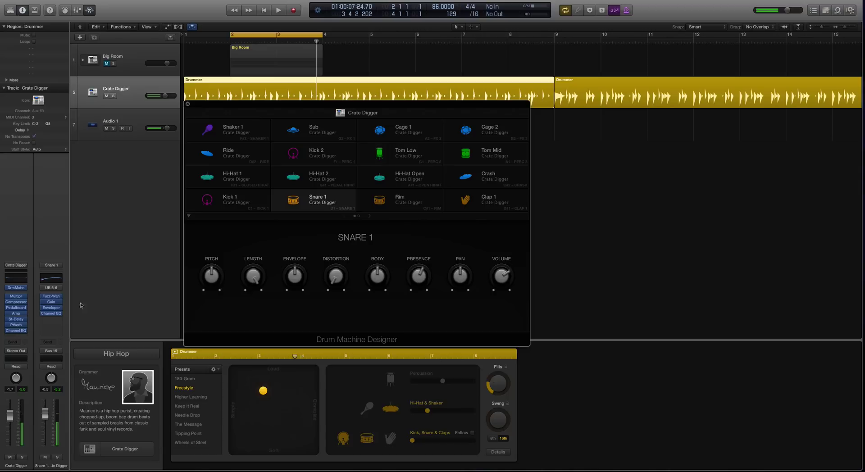
{"action": "left_click", "coordinate": [421, 200]}
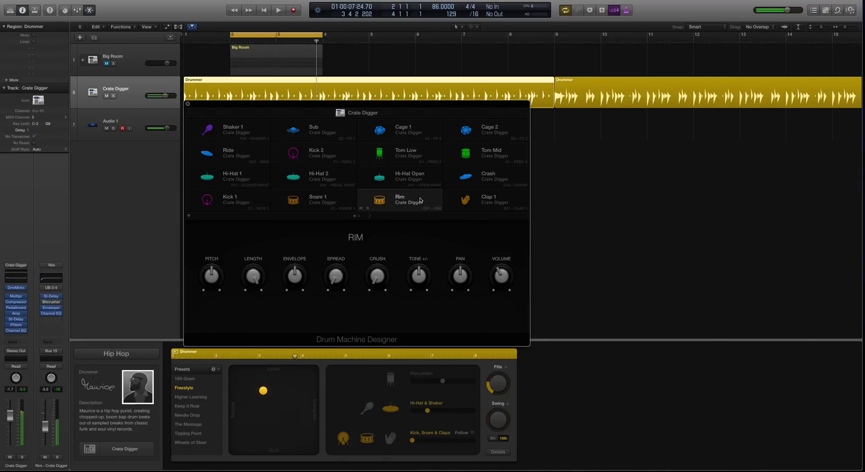
{"action": "left_click", "coordinate": [485, 193]}
{"action": "left_click", "coordinate": [420, 175]}
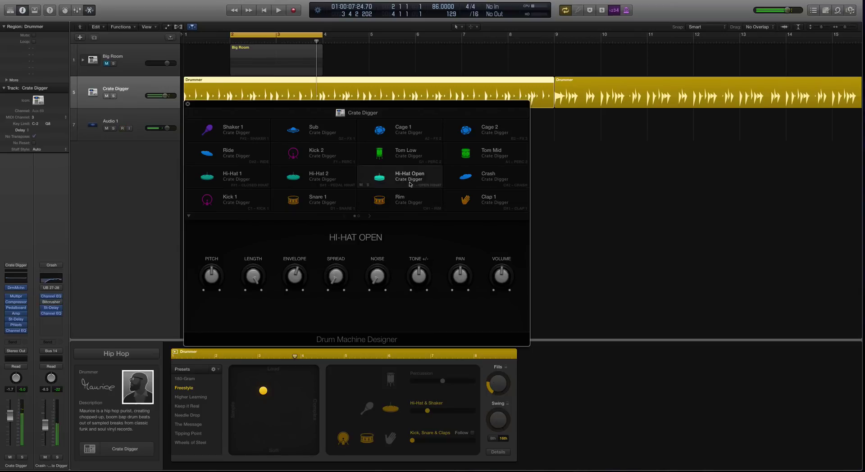
{"action": "left_click", "coordinate": [315, 177]}
{"action": "left_click", "coordinate": [250, 179]}
{"action": "left_click", "coordinate": [291, 204]}
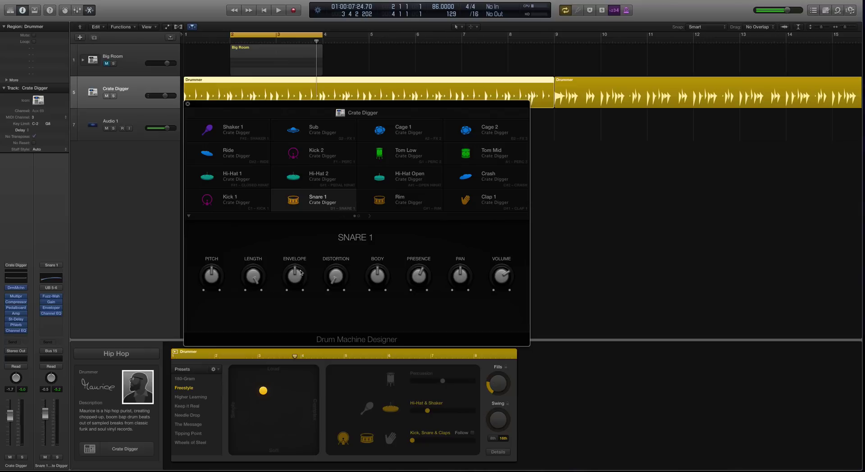
Step: Compare the whole kit's mix and effects controls with the individual controls of Snare 1
{"action": "left_click", "coordinate": [356, 115]}
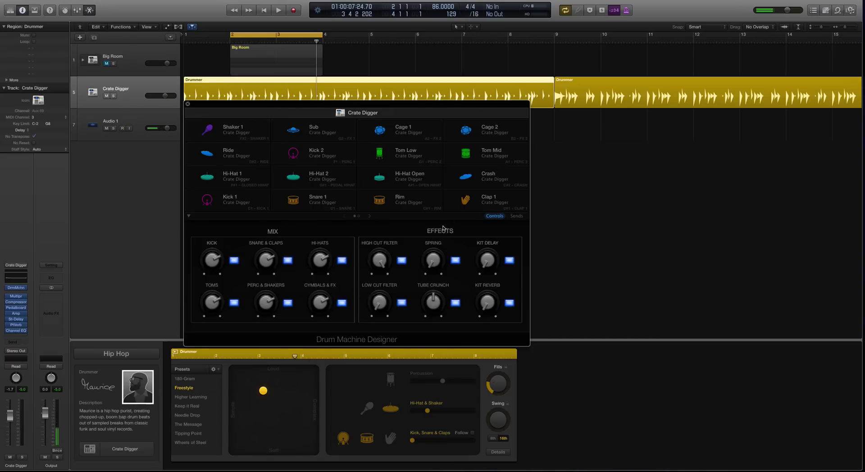
{"action": "left_click", "coordinate": [316, 202]}
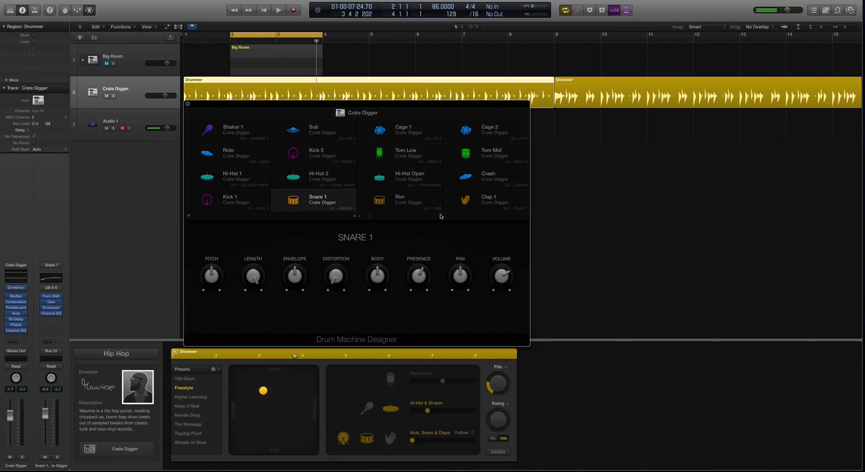
{"action": "left_click", "coordinate": [354, 116]}
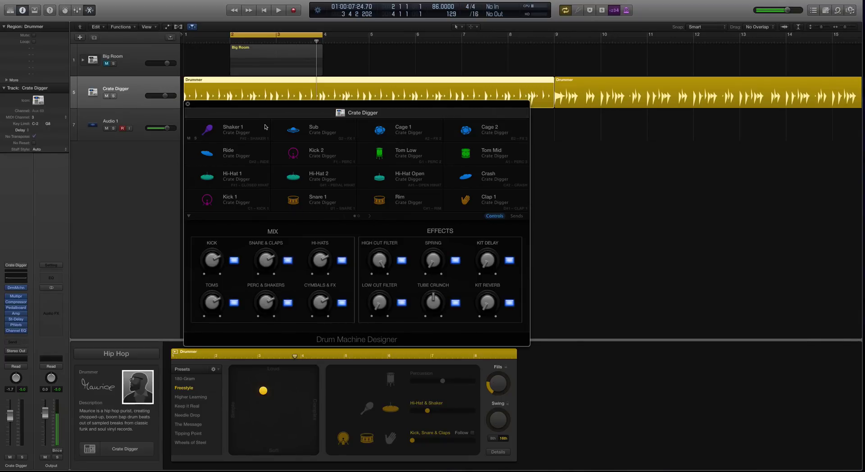
{"action": "left_click", "coordinate": [316, 198]}
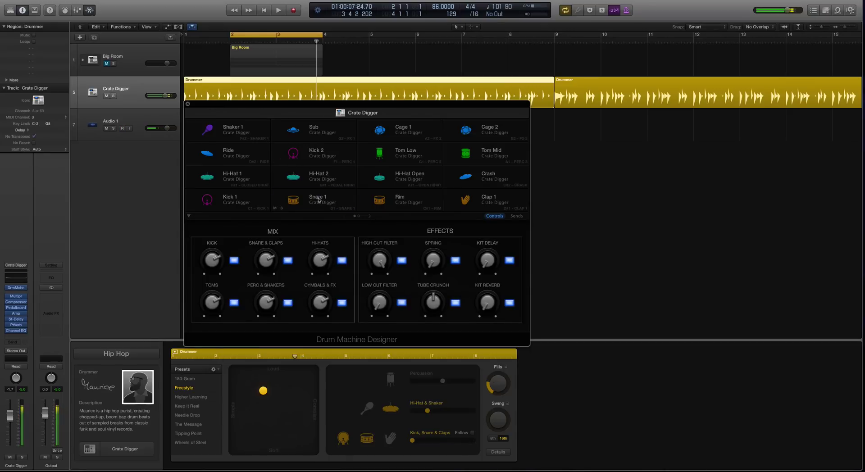
Step: Set the kit's Snare & Claps level to -3.5 dB and lower the Hi-Hats level, switching the hi-hats off and on during playback
{"action": "mouse_move", "coordinate": [265, 262]}
{"action": "left_mouse_down"}
{"action": "mouse_move", "coordinate": [277, 321]}
{"action": "mouse_move", "coordinate": [273, 279]}
{"action": "mouse_move", "coordinate": [299, 268]}
{"action": "mouse_move", "coordinate": [268, 253]}
{"action": "mouse_move", "coordinate": [274, 239]}
{"action": "mouse_move", "coordinate": [267, 261]}
{"action": "mouse_move", "coordinate": [270, 236]}
{"action": "mouse_move", "coordinate": [279, 257]}
{"action": "left_mouse_up"}
{"action": "key", "text": "space"}
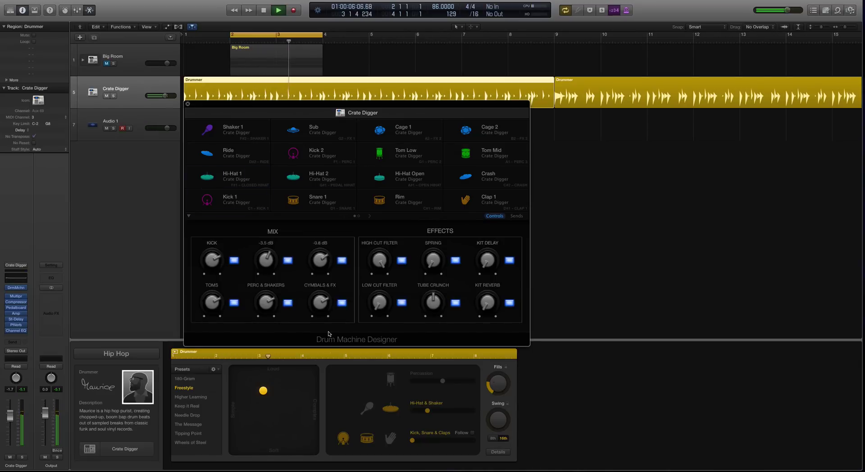
{"action": "left_click", "coordinate": [341, 261]}
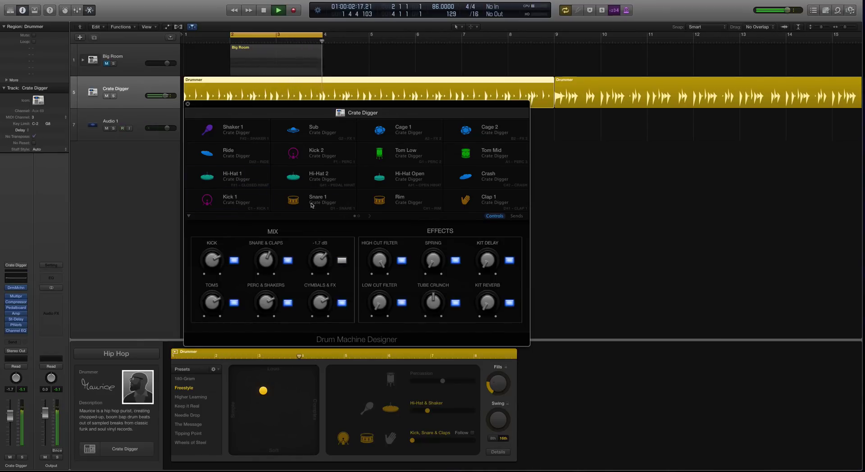
{"action": "left_click", "coordinate": [344, 262]}
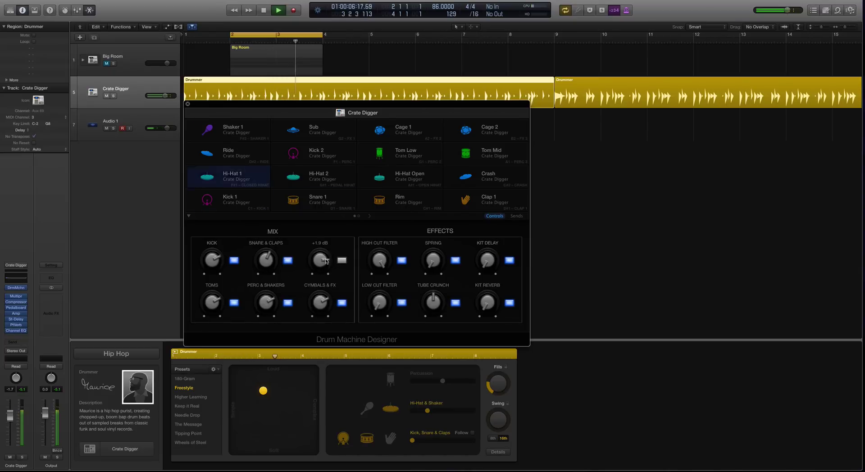
{"action": "left_click", "coordinate": [342, 261]}
{"action": "mouse_move", "coordinate": [320, 259]}
{"action": "left_mouse_down"}
{"action": "mouse_move", "coordinate": [318, 289]}
{"action": "mouse_move", "coordinate": [321, 260]}
{"action": "left_mouse_up"}
{"action": "key", "text": "space"}
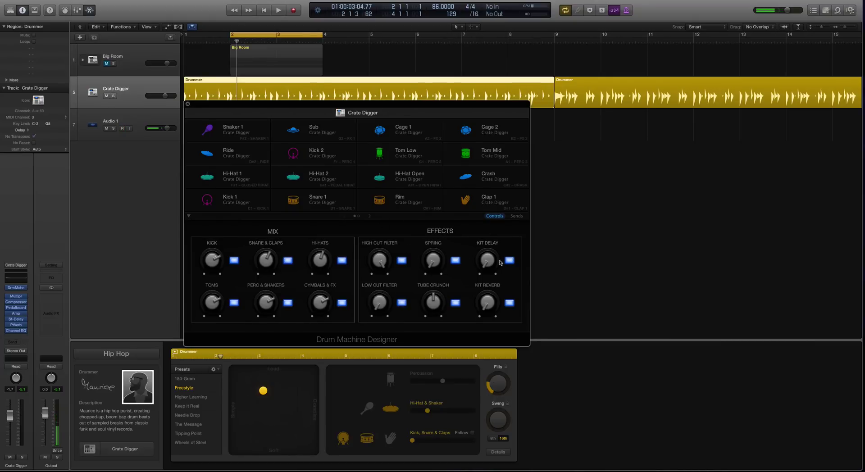
Step: Raise the kit's Snare & Claps group reverb send and set the Hi-Hats group reverb send to -17.7 dB, checking them during playback
{"action": "left_click", "coordinate": [518, 218]}
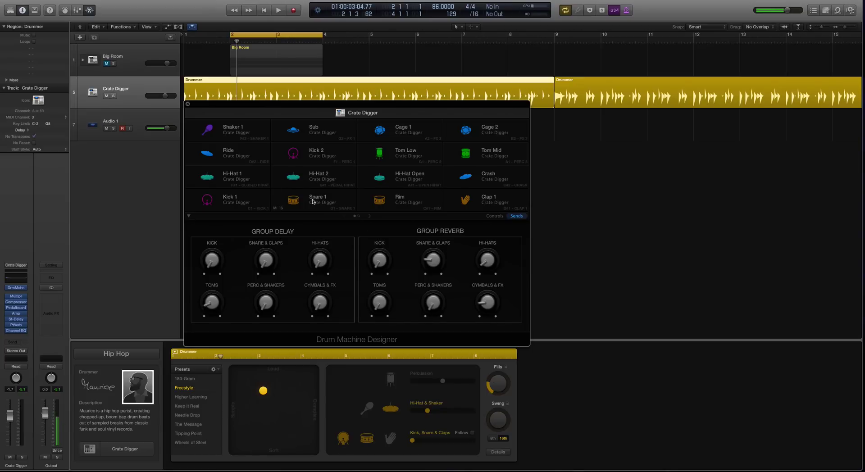
{"action": "key", "text": "space"}
{"action": "mouse_move", "coordinate": [434, 252]}
{"action": "left_mouse_down"}
{"action": "mouse_move", "coordinate": [432, 174]}
{"action": "mouse_move", "coordinate": [427, 263]}
{"action": "mouse_move", "coordinate": [445, 254]}
{"action": "left_mouse_up"}
{"action": "key", "text": "space"}
{"action": "key", "text": "space"}
{"action": "left_click_drag", "start_coordinate": [492, 264], "coordinate": [390, 263]}
Step: Audition the kit's Hi-Hats group delay send at -3.2 dB, then reduce it to -30.3 dB
{"action": "key", "text": "space"}
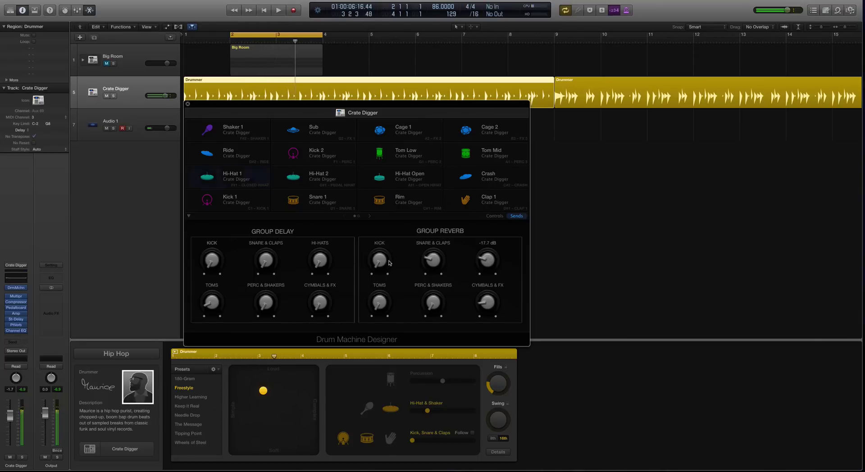
{"action": "left_click_drag", "start_coordinate": [320, 263], "coordinate": [312, 209]}
{"action": "key", "text": "space"}
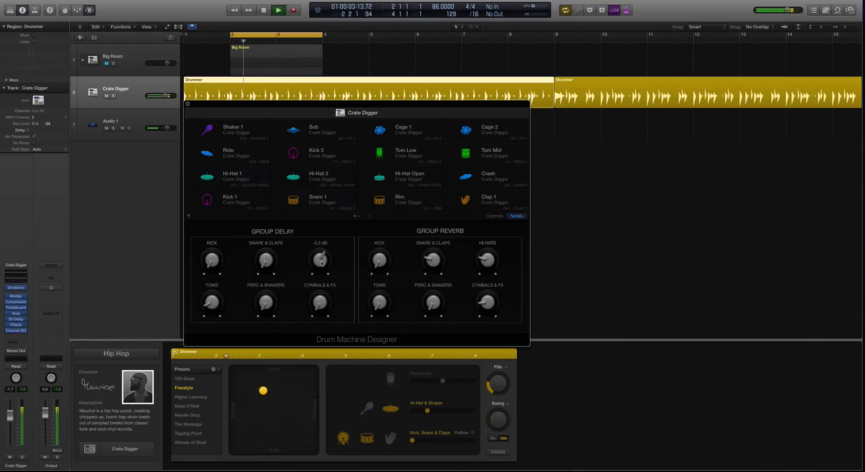
{"action": "key", "text": "space"}
{"action": "left_click_drag", "start_coordinate": [322, 264], "coordinate": [322, 314]}
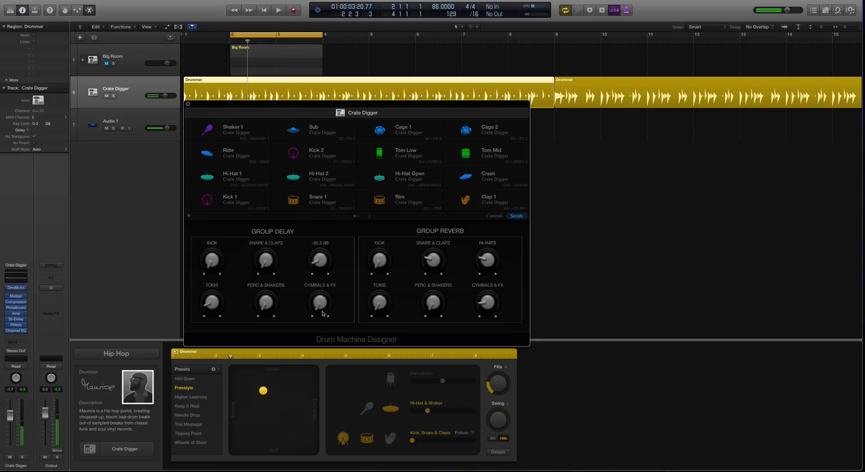
{"action": "left_click_drag", "start_coordinate": [479, 262], "coordinate": [479, 272]}
{"action": "left_click_drag", "start_coordinate": [275, 107], "coordinate": [277, 106]}
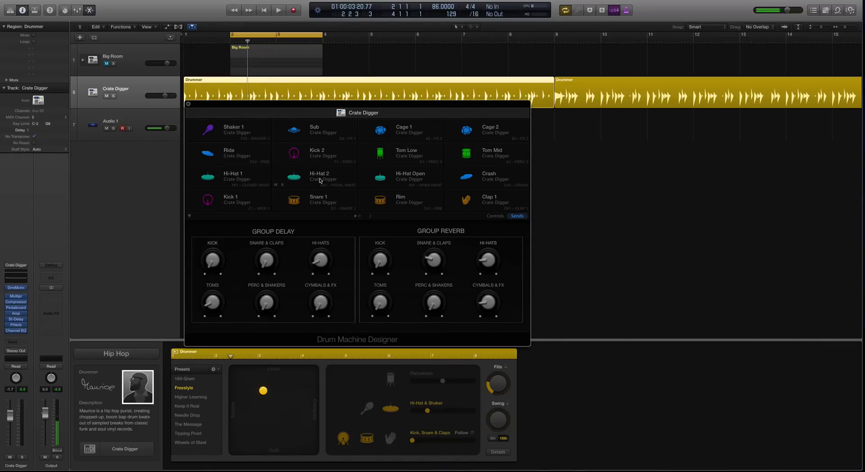
Step: Close the Crate Digger kit's Drum Machine Designer and delete the Crate Digger track along with its Drummer regions
{"action": "left_click", "coordinate": [495, 216]}
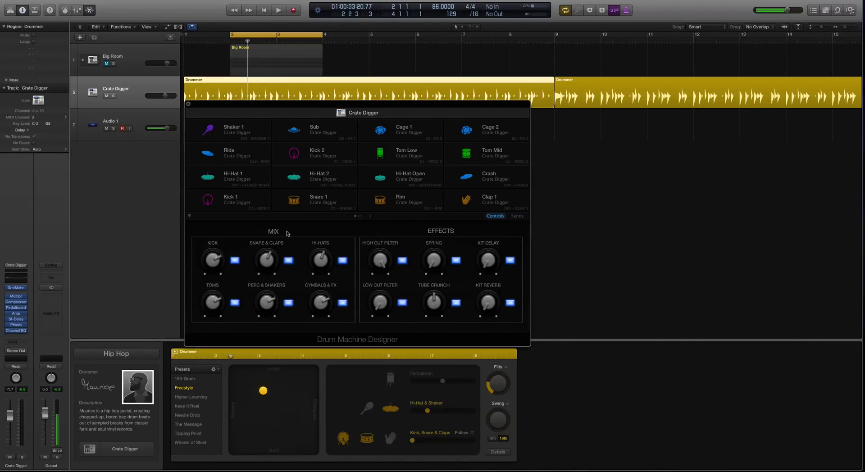
{"action": "left_click", "coordinate": [189, 104]}
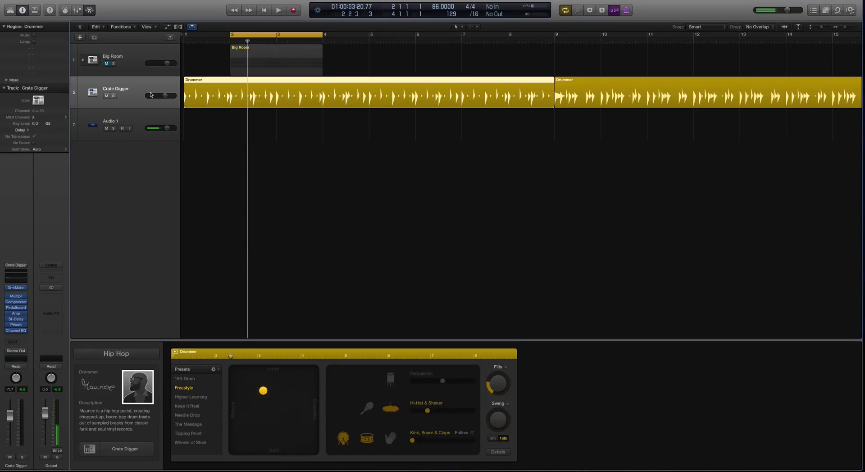
{"action": "key", "text": "Delete"}
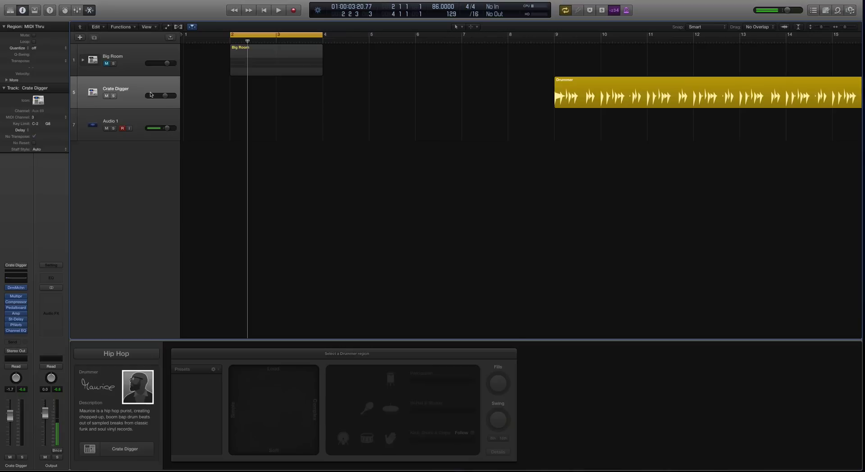
{"action": "key", "text": "Delete"}
Step: Unmute the Big Room track and open its Drum Machine Designer, placing the window clear of the region
{"action": "scroll", "coordinate": [135, 85], "scroll_direction": "right", "scroll_amount": 1}
{"action": "left_click", "coordinate": [115, 63]}
{"action": "left_click", "coordinate": [106, 64]}
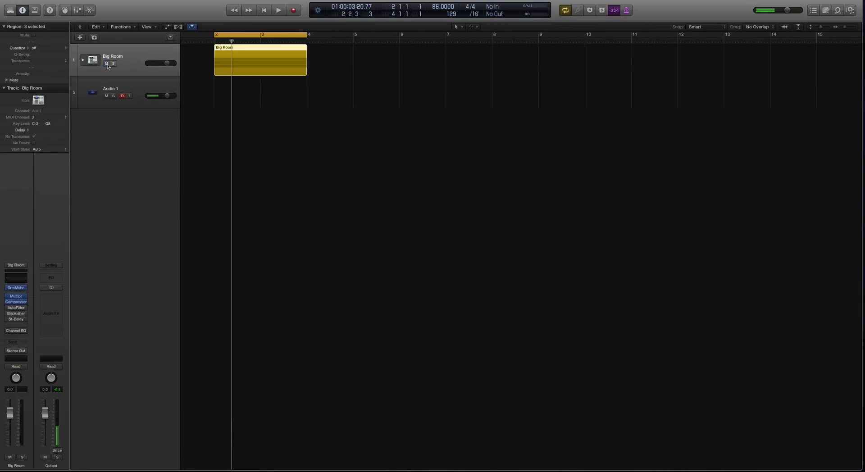
{"action": "left_click", "coordinate": [22, 284]}
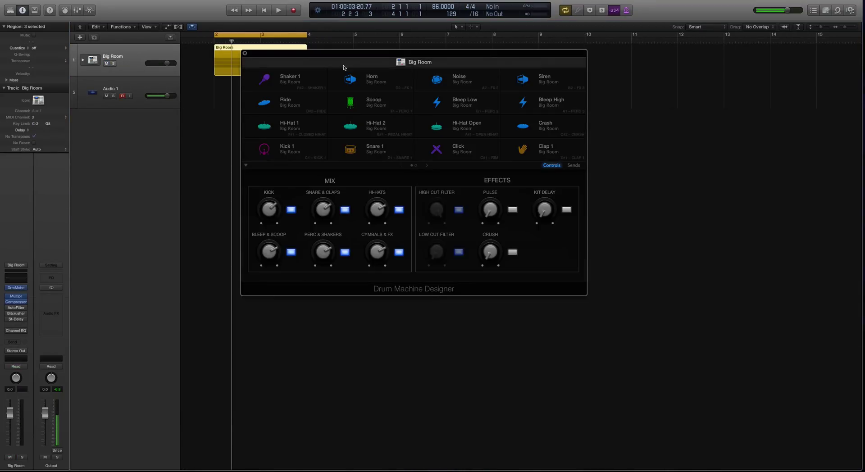
{"action": "left_click_drag", "start_coordinate": [339, 54], "coordinate": [345, 132]}
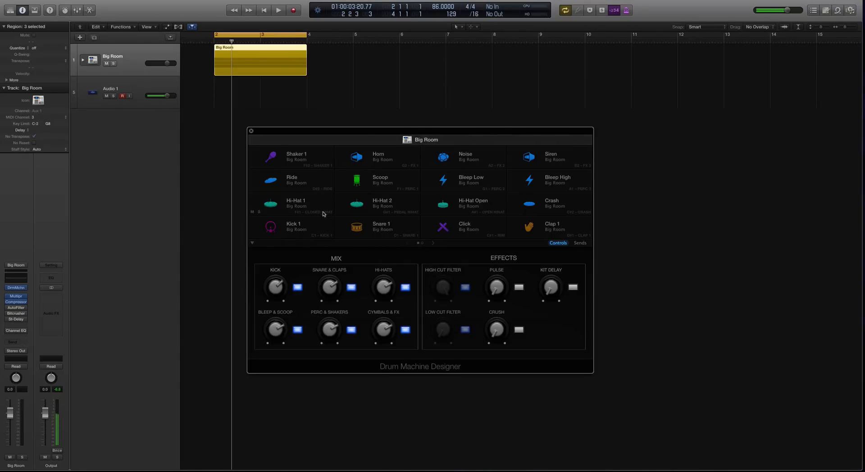
Step: Audition the Big Room kit's Kick 1, Snare 1, Click and Clap 1 pads and view each sound's own controls
{"action": "left_click", "coordinate": [309, 220]}
{"action": "left_click", "coordinate": [372, 230]}
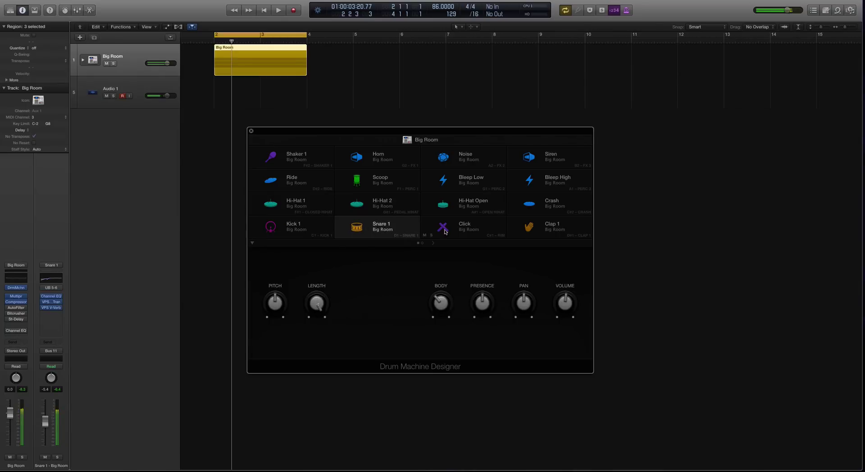
{"action": "left_click", "coordinate": [477, 230]}
{"action": "left_click", "coordinate": [386, 231]}
{"action": "left_click", "coordinate": [309, 230]}
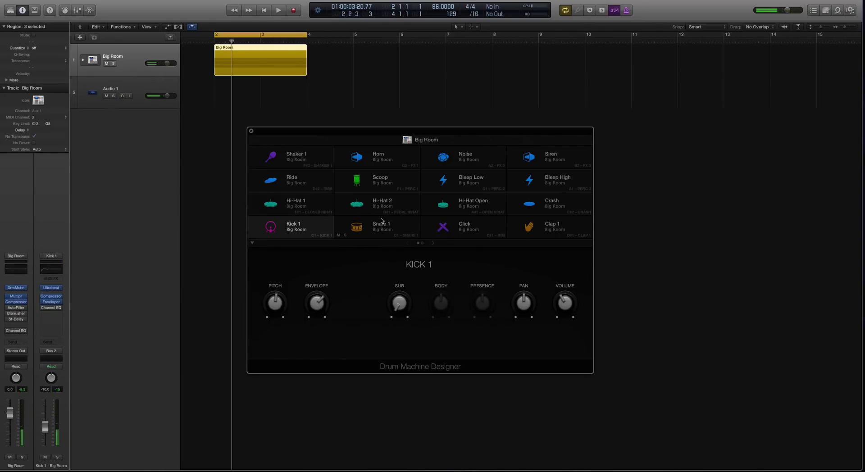
{"action": "left_click", "coordinate": [389, 231]}
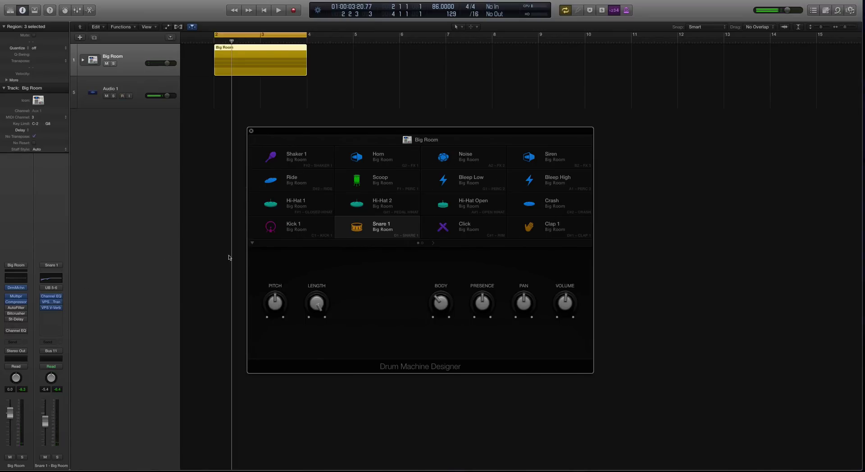
{"action": "left_click", "coordinate": [459, 235]}
{"action": "left_click", "coordinate": [541, 228]}
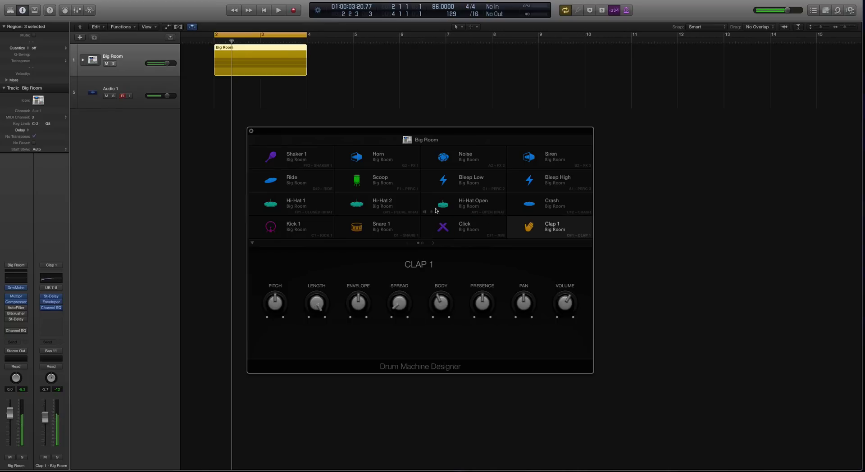
Step: Audition the Big Room kit's three hi-hat pads, the Crash and Snare 1
{"action": "left_click", "coordinate": [310, 205]}
{"action": "left_click", "coordinate": [385, 204]}
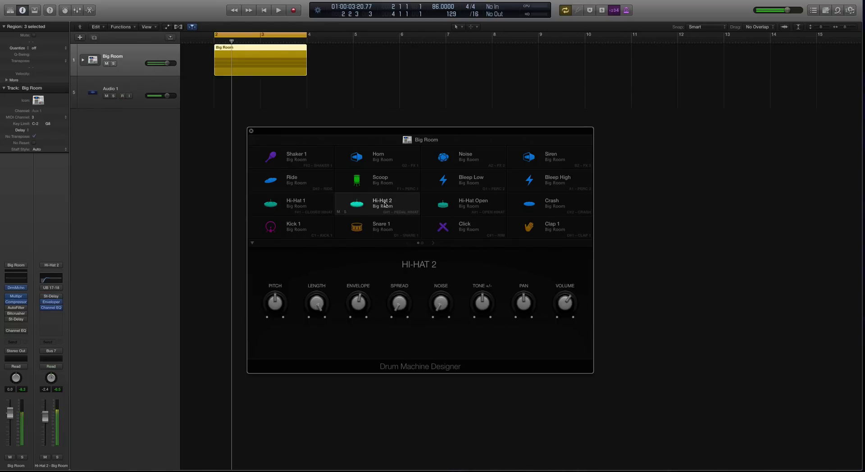
{"action": "left_click", "coordinate": [469, 206]}
{"action": "left_click", "coordinate": [553, 205]}
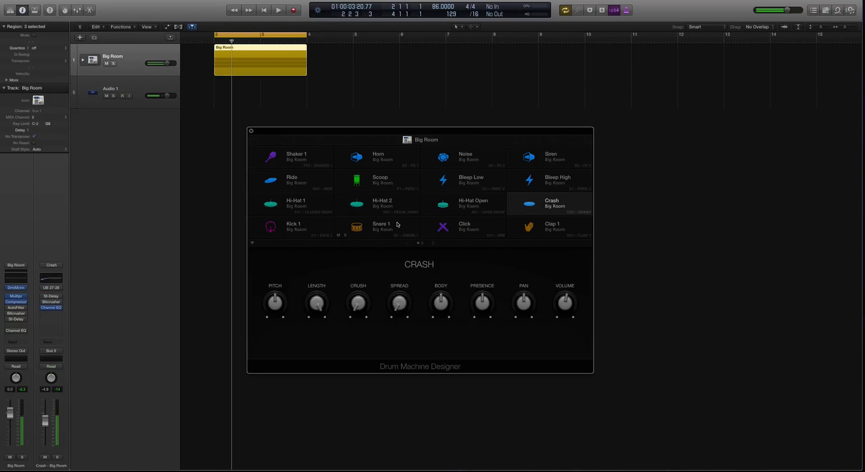
{"action": "left_click", "coordinate": [398, 232]}
Step: Open the Ultrabeat instrument behind the Kick 1 pad and arrange its window beside Drum Machine Designer
{"action": "left_click", "coordinate": [279, 232]}
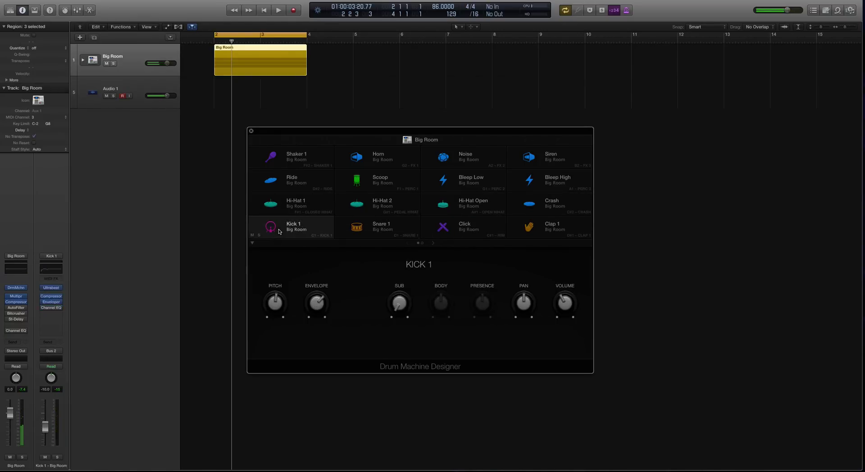
{"action": "left_click", "coordinate": [52, 289]}
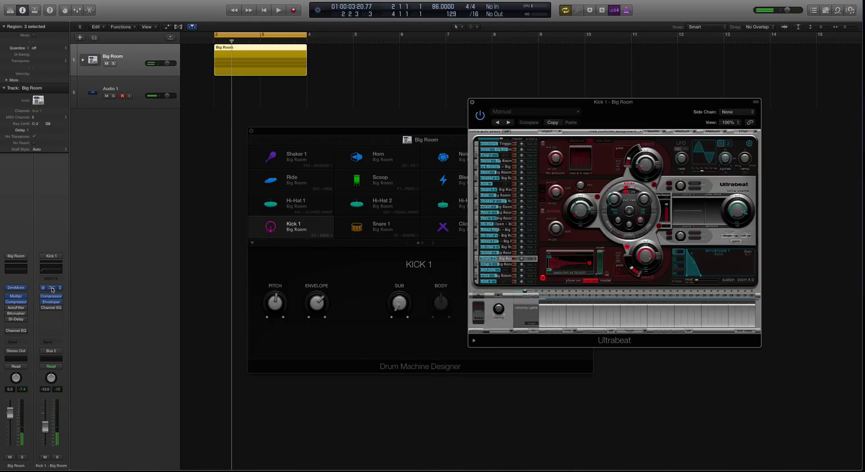
{"action": "left_click_drag", "start_coordinate": [485, 101], "coordinate": [559, 65]}
{"action": "left_click_drag", "start_coordinate": [494, 131], "coordinate": [459, 108]}
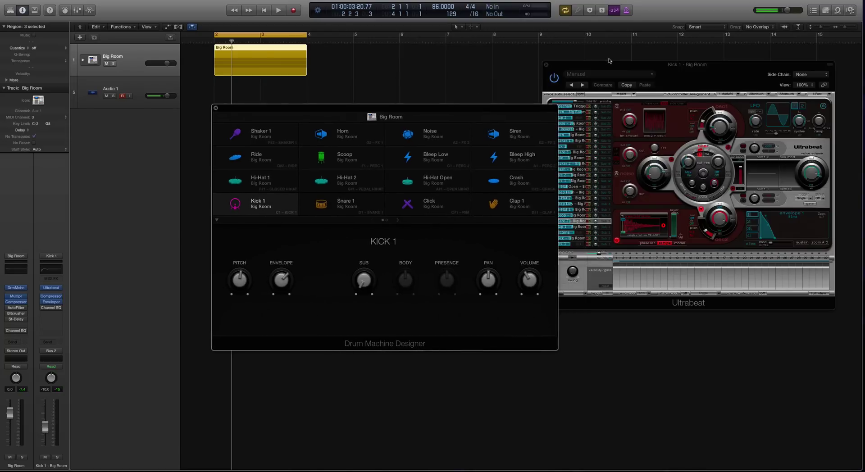
{"action": "left_click_drag", "start_coordinate": [609, 60], "coordinate": [148, 98]}
{"action": "left_click_drag", "start_coordinate": [408, 110], "coordinate": [596, 110]}
{"action": "left_click_drag", "start_coordinate": [358, 103], "coordinate": [379, 108]}
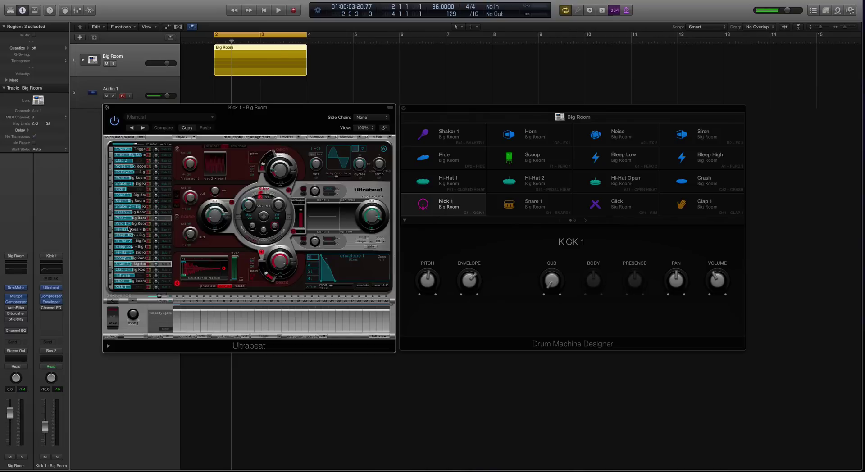
Step: Step through the Big Room drum voices in Ultrabeat and examine each voice's synthesizer settings
{"action": "mouse_move", "coordinate": [128, 224]}
{"action": "left_mouse_down"}
{"action": "mouse_move", "coordinate": [142, 223]}
{"action": "mouse_move", "coordinate": [133, 224]}
{"action": "left_mouse_up"}
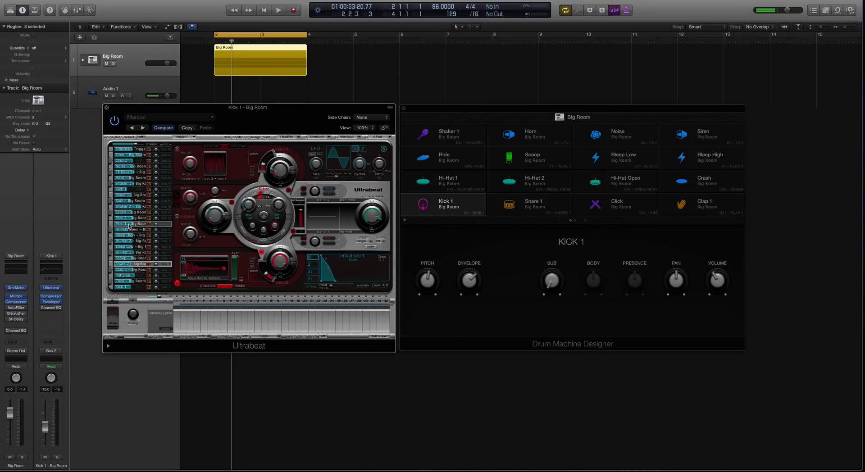
{"action": "left_click", "coordinate": [124, 287]}
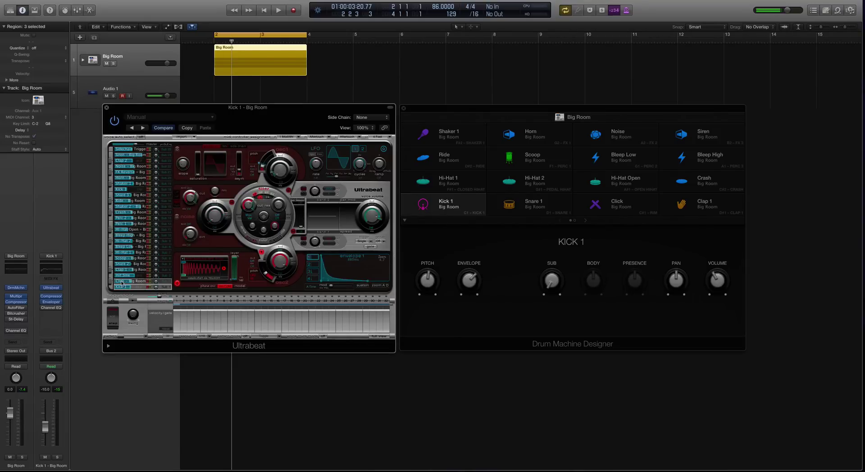
{"action": "left_click", "coordinate": [122, 275]}
{"action": "left_click", "coordinate": [122, 270]}
{"action": "left_click", "coordinate": [123, 264]}
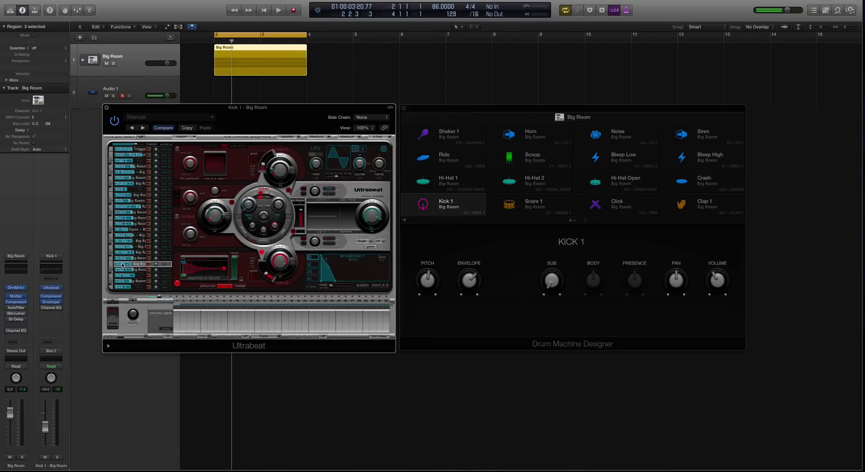
{"action": "left_click", "coordinate": [123, 260]}
{"action": "left_click", "coordinate": [122, 253]}
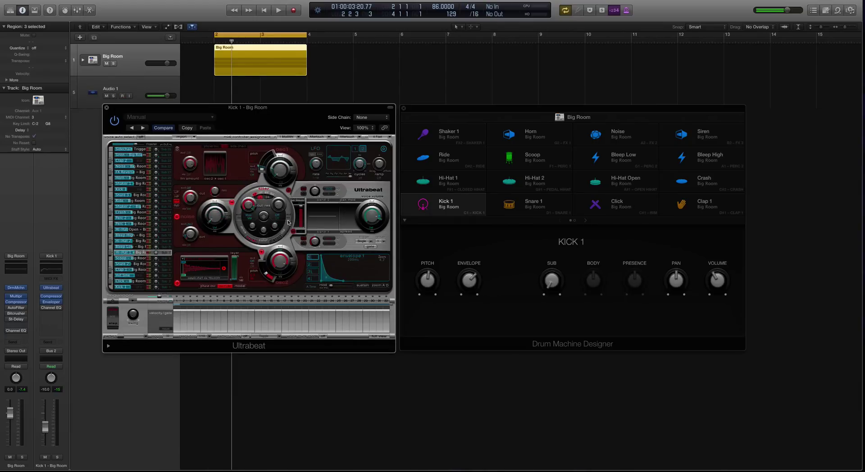
{"action": "left_click", "coordinate": [122, 246]}
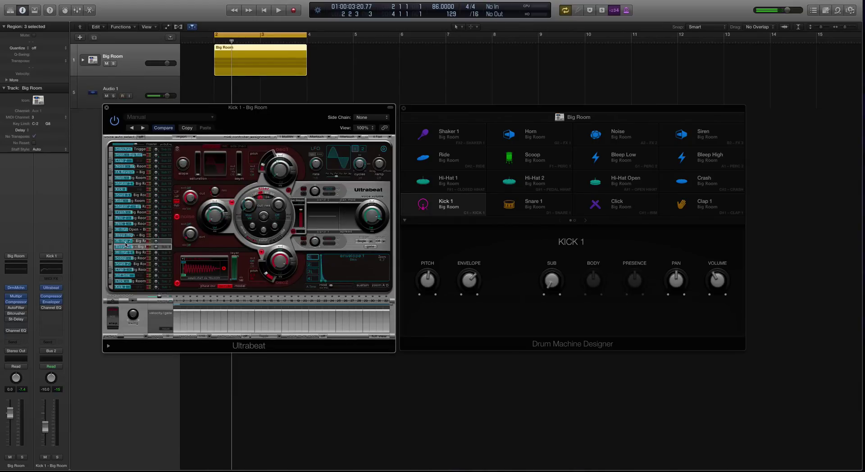
{"action": "left_click", "coordinate": [122, 241]}
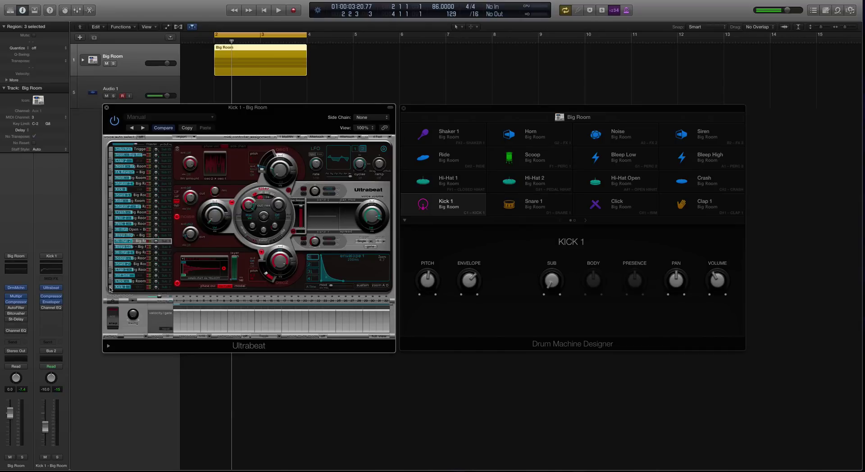
Step: Audition the lowest few drum voices in Ultrabeat to hear the individual Big Room sounds
{"action": "left_click", "coordinate": [110, 287]}
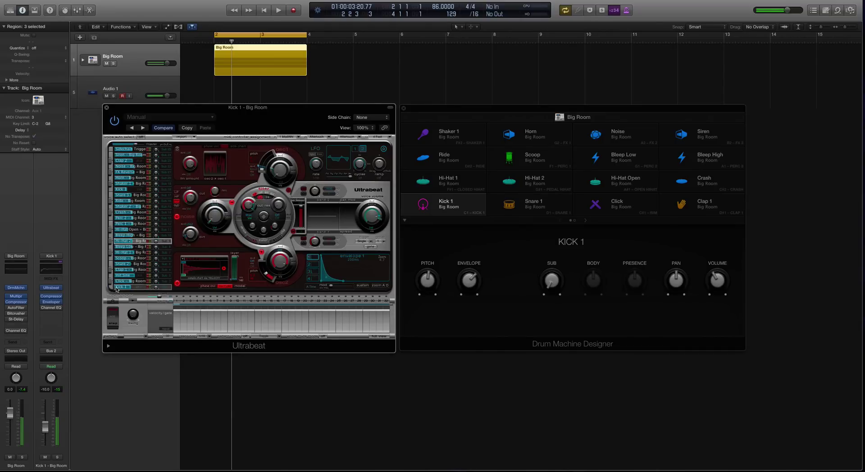
{"action": "left_click", "coordinate": [117, 287]}
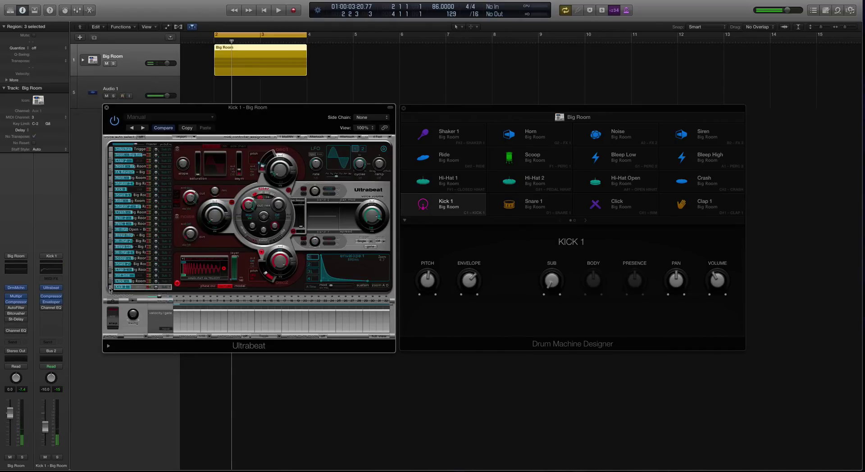
{"action": "left_click", "coordinate": [111, 288]}
{"action": "left_click", "coordinate": [113, 289]}
{"action": "left_click", "coordinate": [111, 277]}
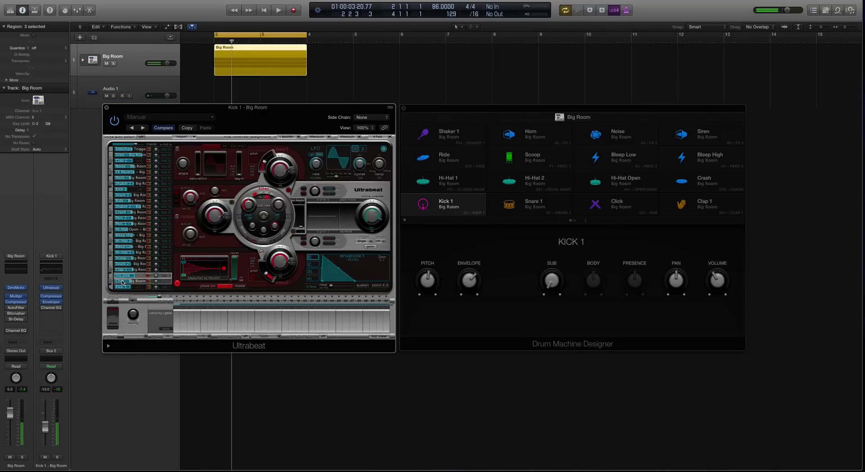
{"action": "left_click", "coordinate": [111, 276]}
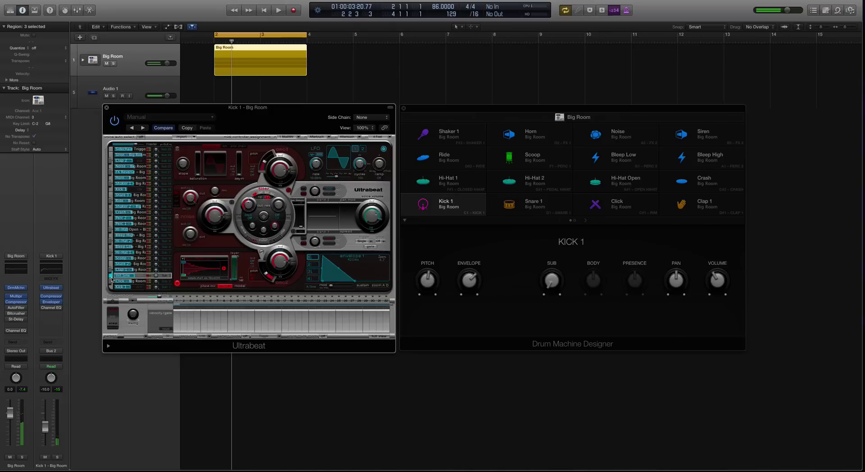
{"action": "left_click", "coordinate": [109, 270]}
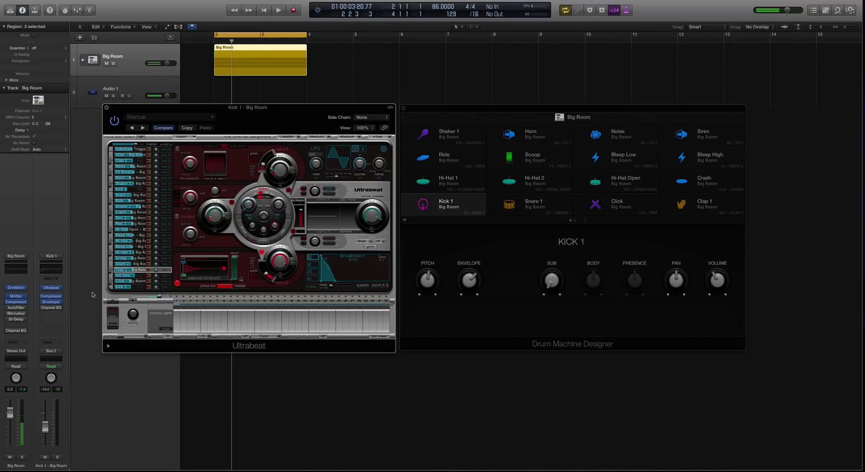
Step: Compare the Snare 1, Clap 1 and Kick 1 pads in Drum Machine Designer with the matching Ultrabeat sounds
{"action": "left_click", "coordinate": [510, 204]}
{"action": "left_click", "coordinate": [698, 204]}
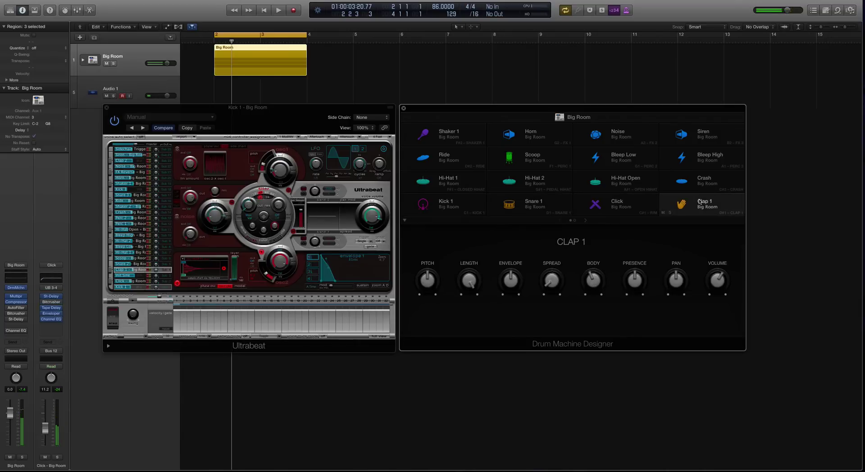
{"action": "left_click", "coordinate": [446, 203]}
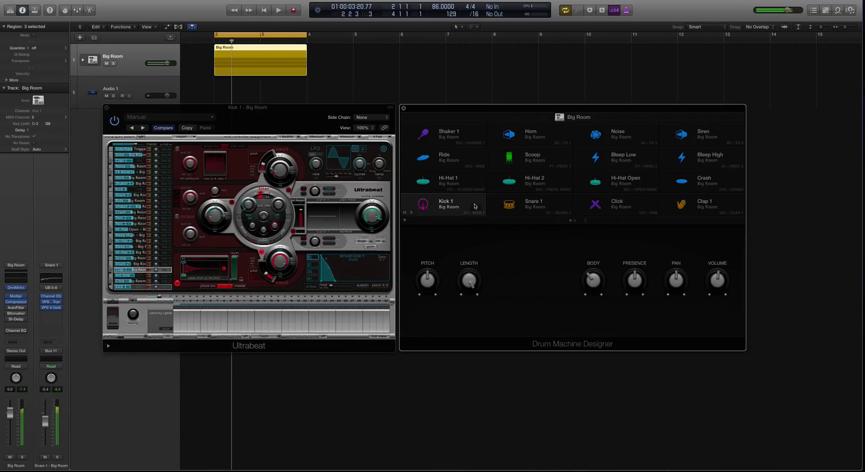
{"action": "left_click", "coordinate": [110, 282]}
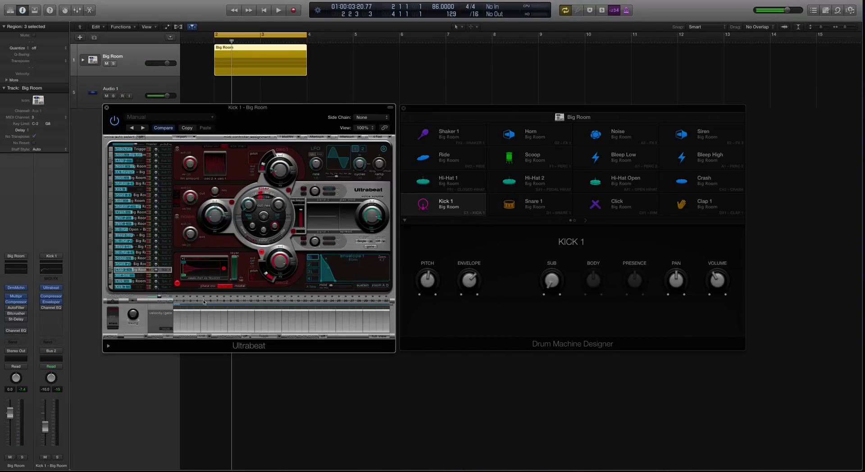
Step: Audition several more Big Room drum voices in Ultrabeat's voice list
{"action": "left_click", "coordinate": [125, 229]}
{"action": "left_click", "coordinate": [126, 220]}
{"action": "left_click", "coordinate": [126, 264]}
{"action": "left_click", "coordinate": [112, 264]}
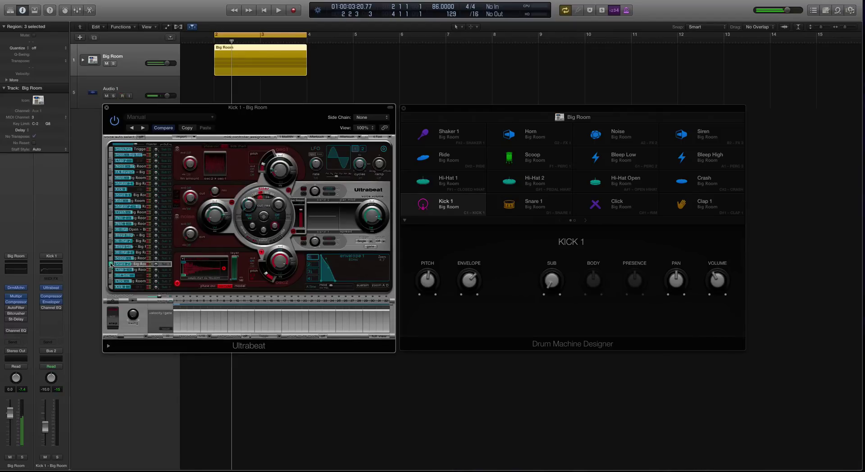
Step: View the Drum Samples folder beside Ultrabeat as a sample source, close Ultrabeat and move the project window back
{"action": "left_click_drag", "start_coordinate": [180, 3], "coordinate": [328, 201]}
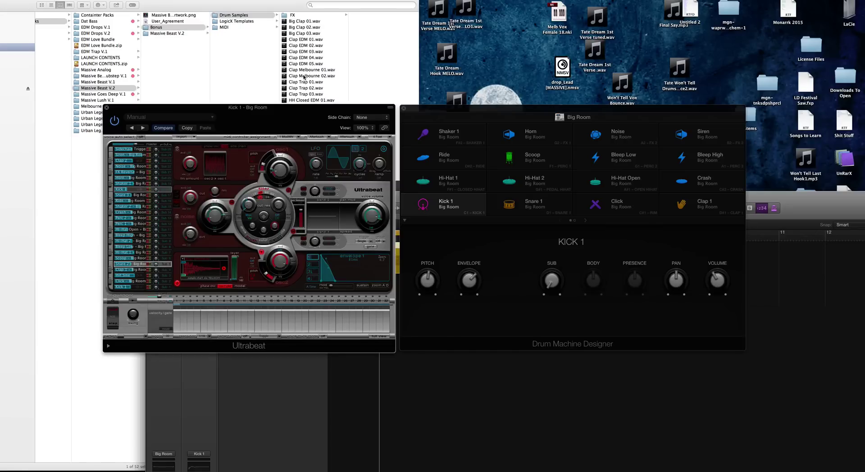
{"action": "left_click_drag", "start_coordinate": [305, 77], "coordinate": [207, 270]}
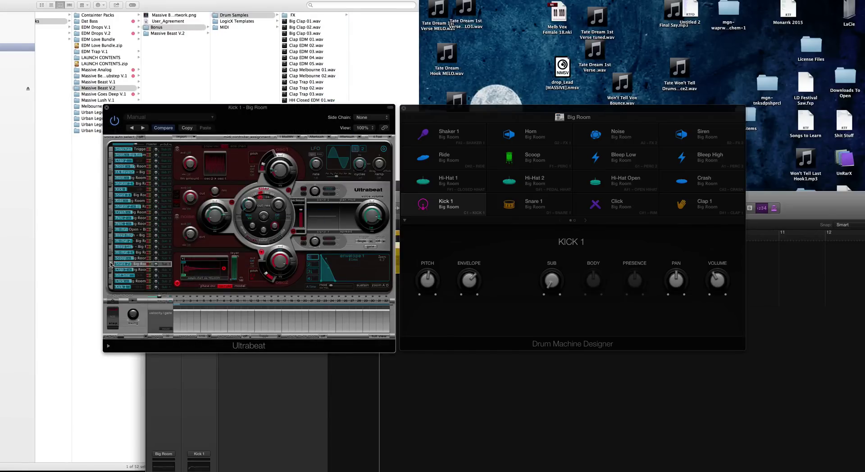
{"action": "left_click_drag", "start_coordinate": [132, 265], "coordinate": [140, 265]}
{"action": "left_click", "coordinate": [106, 107]}
{"action": "double_click", "coordinate": [309, 211]}
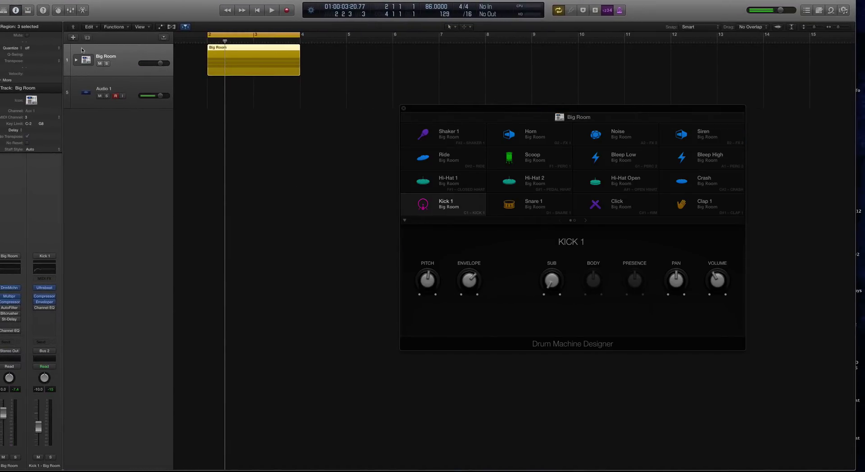
Step: Revisit the Kick 1 pad's Ultrabeat instrument from Drum Machine Designer and close both plug-in windows
{"action": "left_click", "coordinate": [9, 287]}
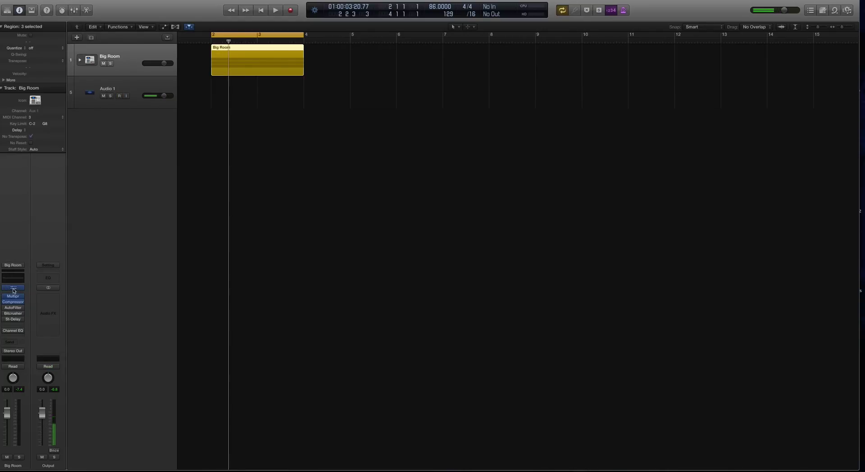
{"action": "left_click", "coordinate": [13, 289]}
{"action": "left_click", "coordinate": [447, 201]}
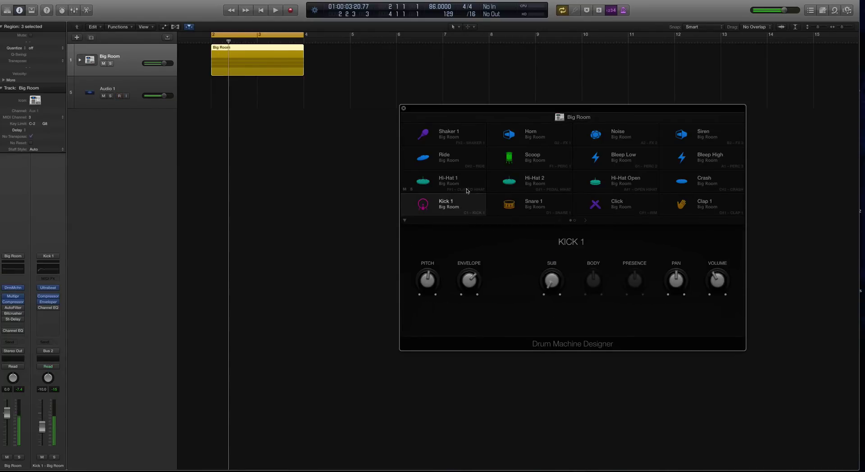
{"action": "left_click", "coordinate": [50, 288]}
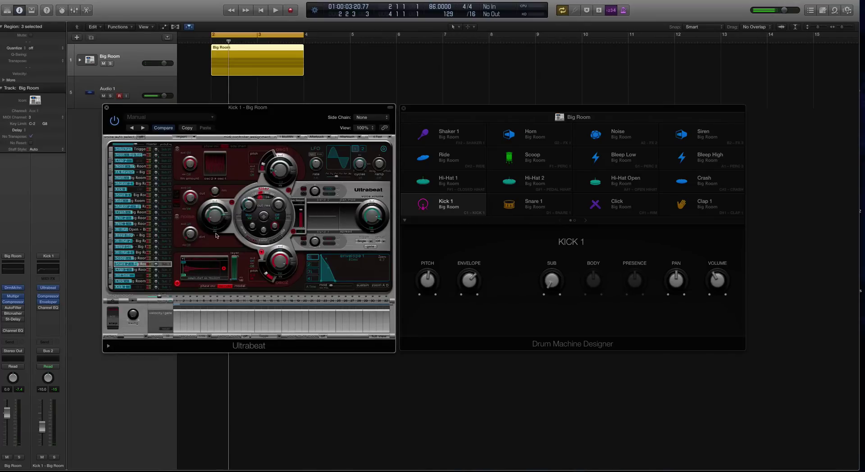
{"action": "left_click", "coordinate": [107, 108]}
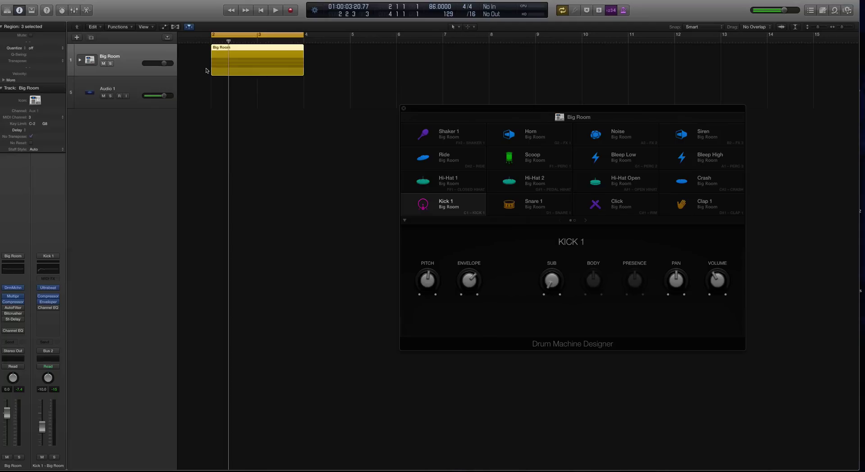
{"action": "left_click", "coordinate": [402, 109]}
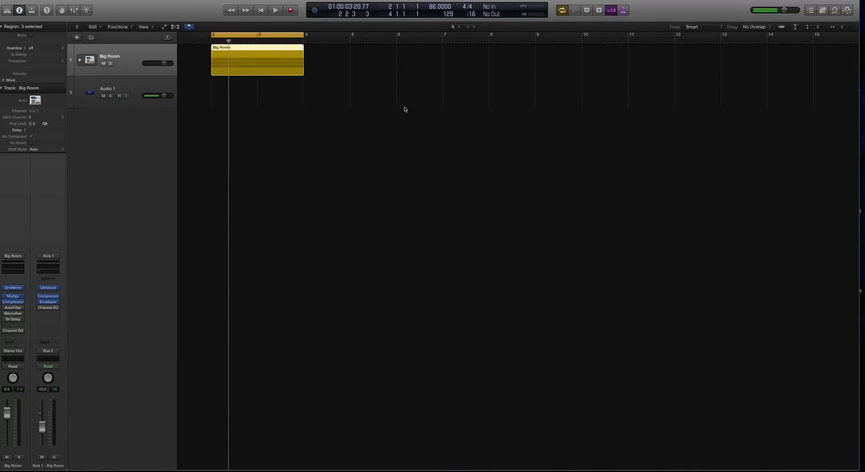
Step: Enlarge the tracks view, reopen Drum Machine Designer and view the Create Track option for the Kick 1 pad
{"action": "key", "text": "super+Down"}
{"action": "key", "text": "super+Down"}
{"action": "key", "text": "super+Down"}
{"action": "key", "text": "super+Down"}
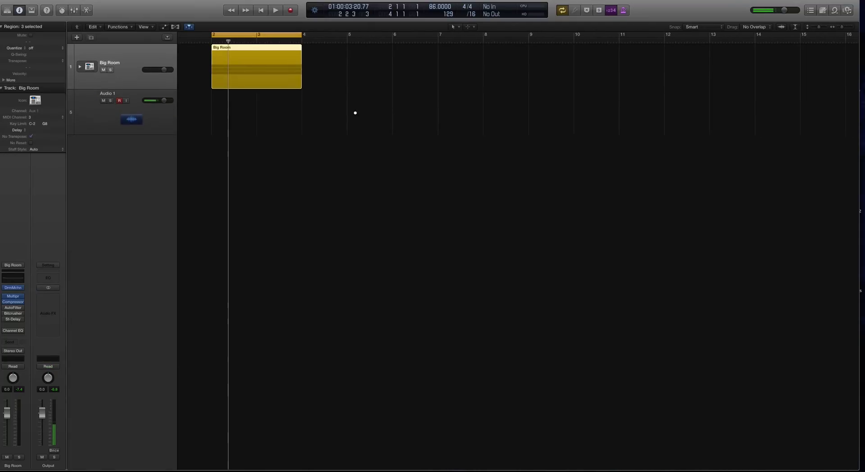
{"action": "key", "text": "super+Right"}
{"action": "key", "text": "super+Right"}
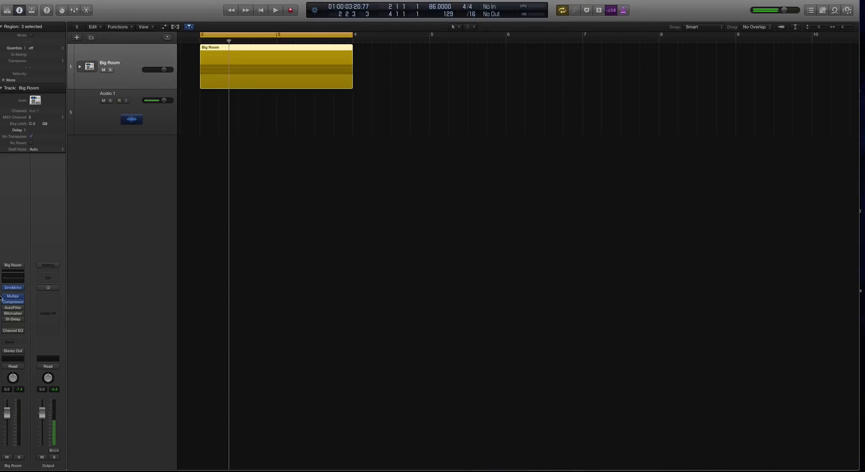
{"action": "left_click", "coordinate": [13, 288]}
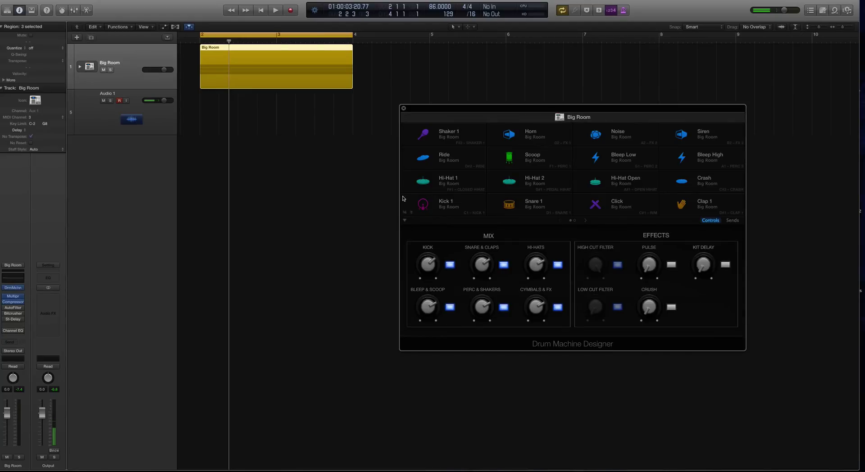
{"action": "left_click", "coordinate": [453, 203]}
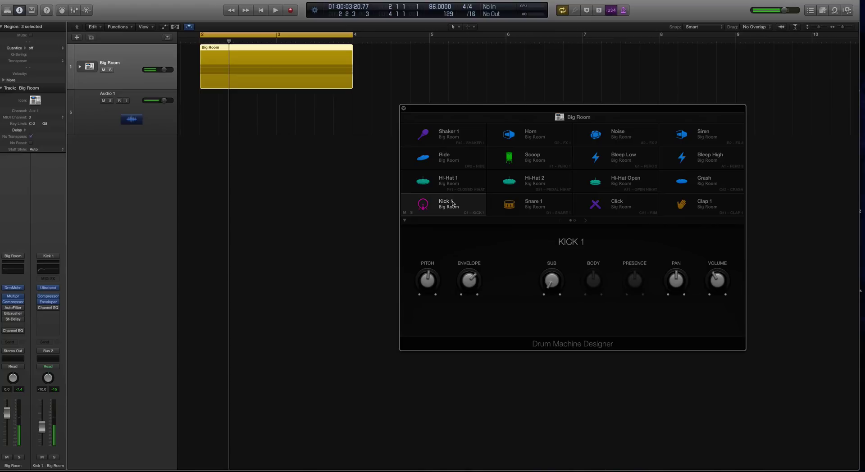
{"action": "right_click", "coordinate": [453, 204]}
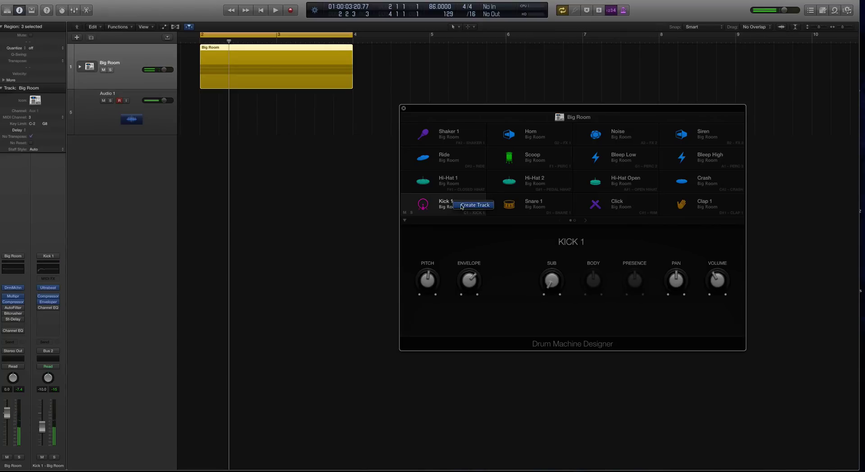
Step: Expand the Big Room track stack, mute the Snare 1 and Hi-Hat 1 regions, and play the kick alone
{"action": "left_click", "coordinate": [79, 70]}
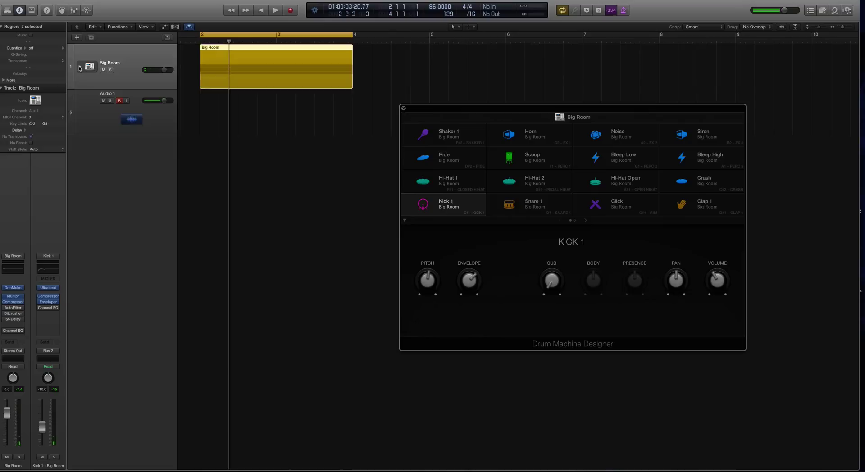
{"action": "left_click", "coordinate": [80, 67]}
{"action": "left_click", "coordinate": [113, 116]}
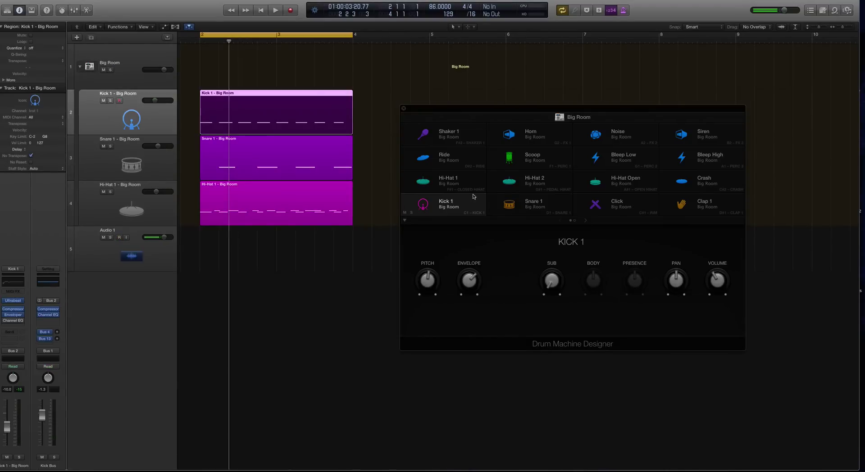
{"action": "left_click_drag", "start_coordinate": [187, 160], "coordinate": [253, 194]}
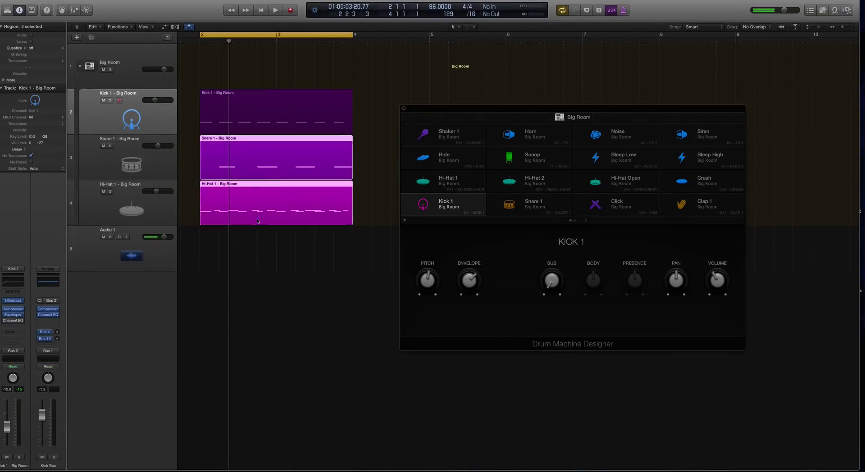
{"action": "key", "text": "ctrl+m"}
{"action": "key", "text": "space"}
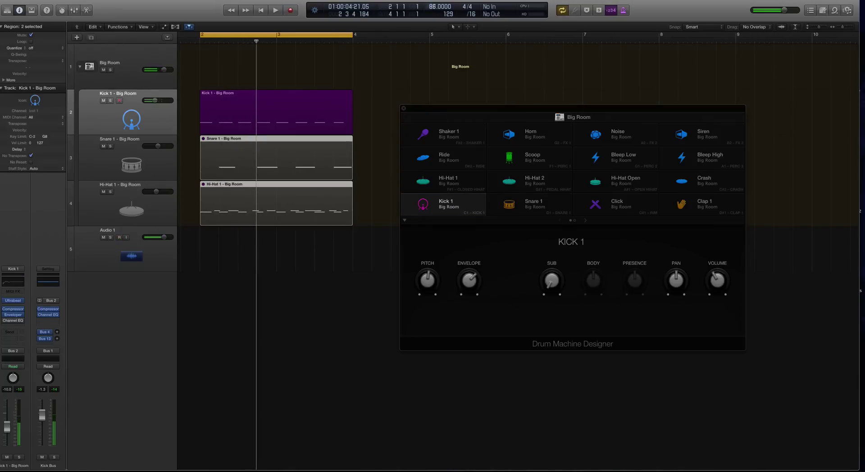
Step: Set the project tempo to 126 BPM and play the Kick 1 region at the new tempo
{"action": "double_click", "coordinate": [434, 7]}
{"action": "type", "text": "12"}
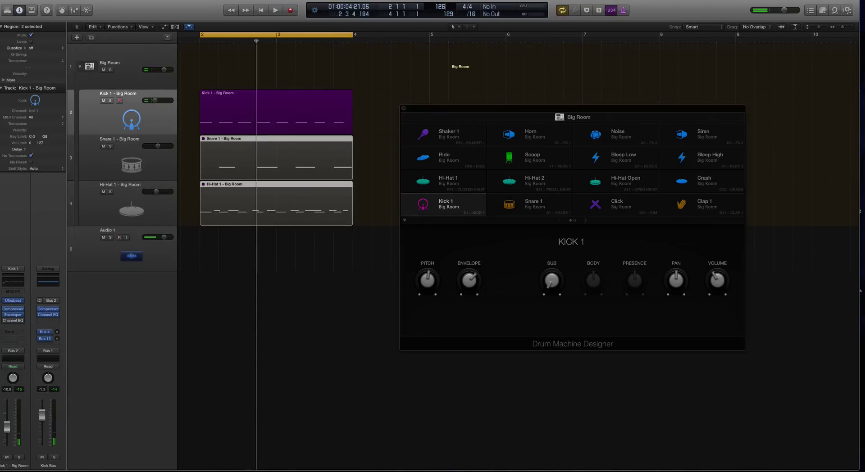
{"action": "type", "text": "6"}
{"action": "key", "text": "Return"}
{"action": "key", "text": "space"}
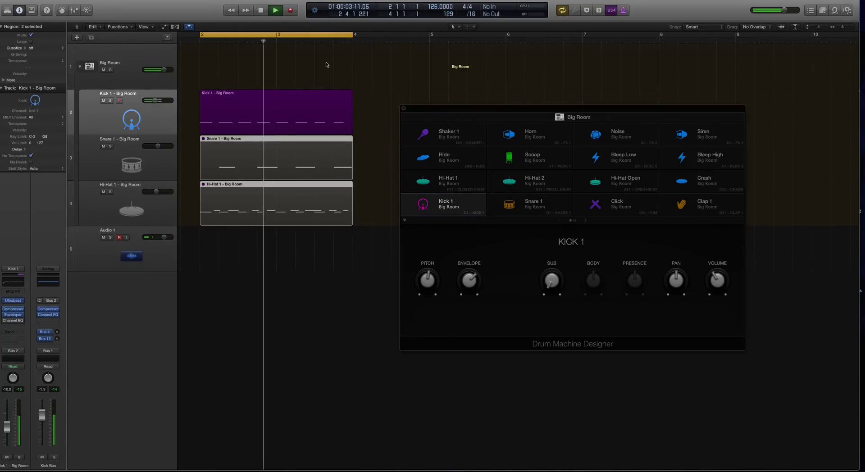
{"action": "left_click", "coordinate": [267, 131]}
{"action": "key", "text": "space"}
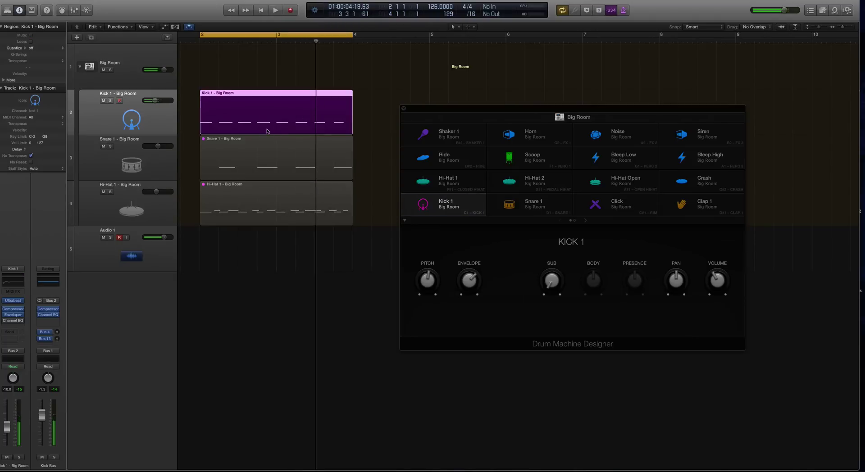
Step: Open the Kick 1 region in the Piano Roll and select all notes in the Kick 1 row
{"action": "key", "text": "p"}
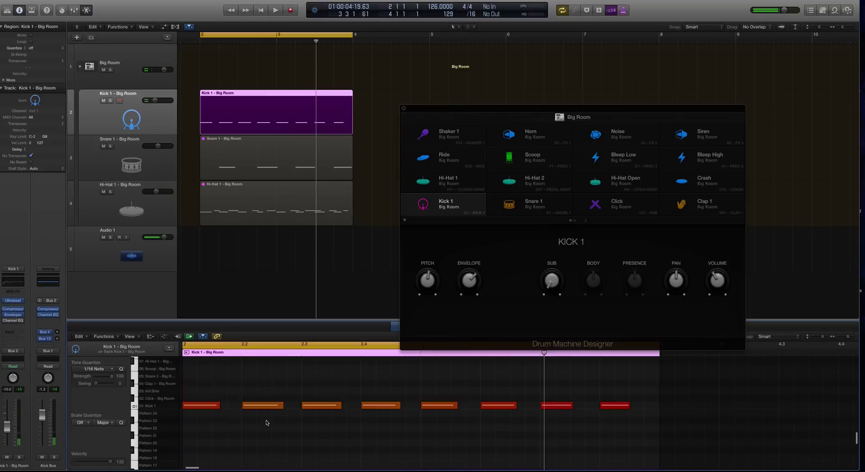
{"action": "scroll", "coordinate": [265, 422], "scroll_direction": "down", "scroll_amount": 5}
{"action": "scroll", "coordinate": [270, 425], "scroll_direction": "up", "scroll_amount": 5}
{"action": "scroll", "coordinate": [291, 416], "scroll_direction": "down", "scroll_amount": 5}
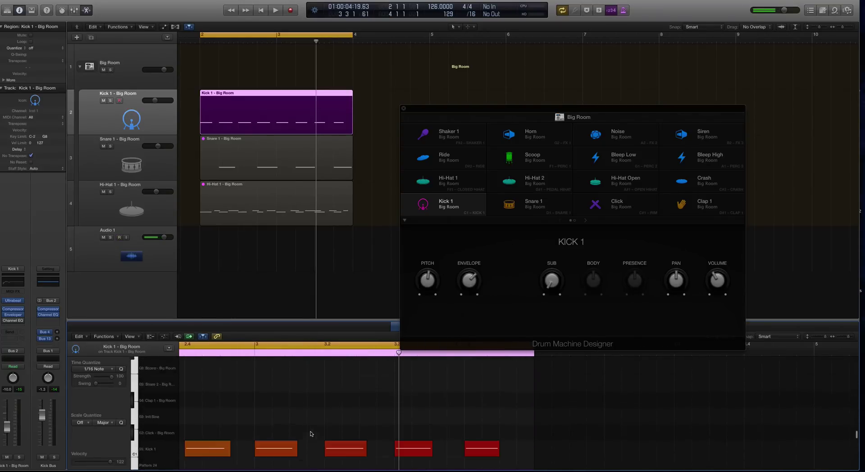
{"action": "scroll", "coordinate": [311, 434], "scroll_direction": "down", "scroll_amount": 1}
{"action": "scroll", "coordinate": [309, 435], "scroll_direction": "up", "scroll_amount": 2}
{"action": "left_click", "coordinate": [157, 455]}
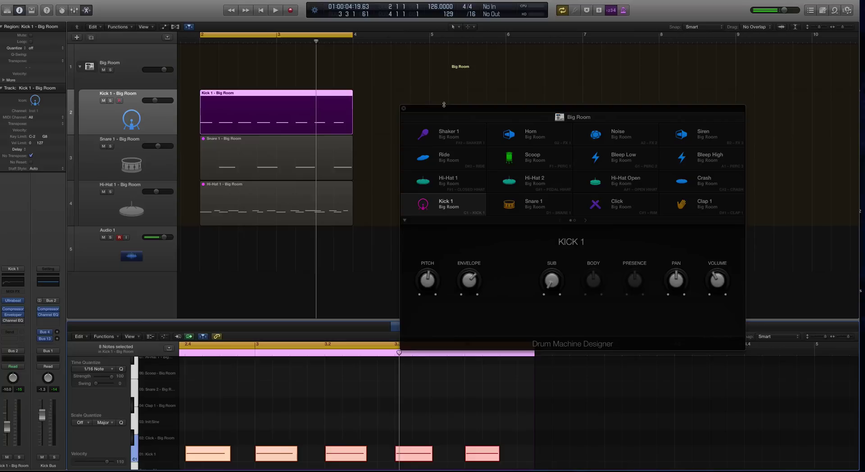
Step: Move Drum Machine Designer clear of the Piano Roll and examine the named drum rows around Kick 1
{"action": "left_click_drag", "start_coordinate": [445, 108], "coordinate": [474, 45]}
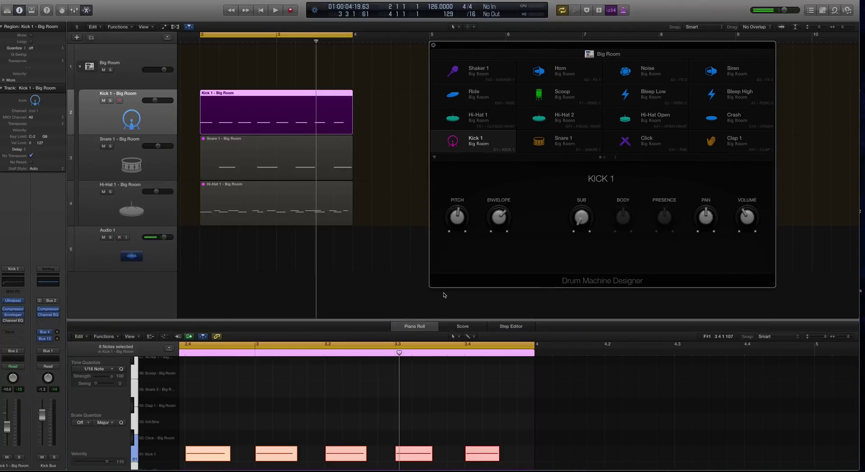
{"action": "scroll", "coordinate": [349, 283], "scroll_direction": "up", "scroll_amount": 3}
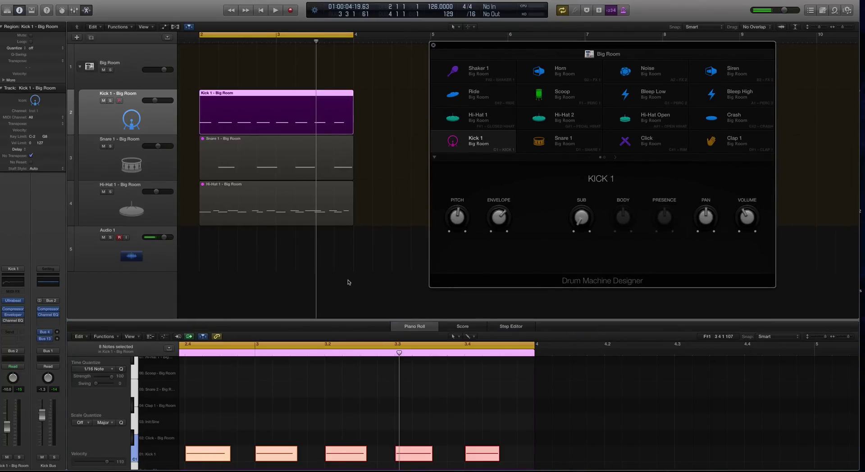
{"action": "scroll", "coordinate": [337, 433], "scroll_direction": "left", "scroll_amount": 10}
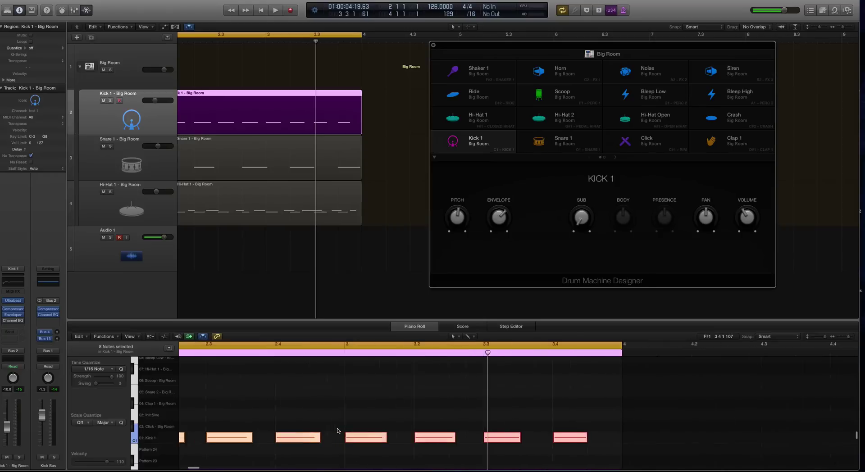
{"action": "scroll", "coordinate": [337, 431], "scroll_direction": "right", "scroll_amount": 5}
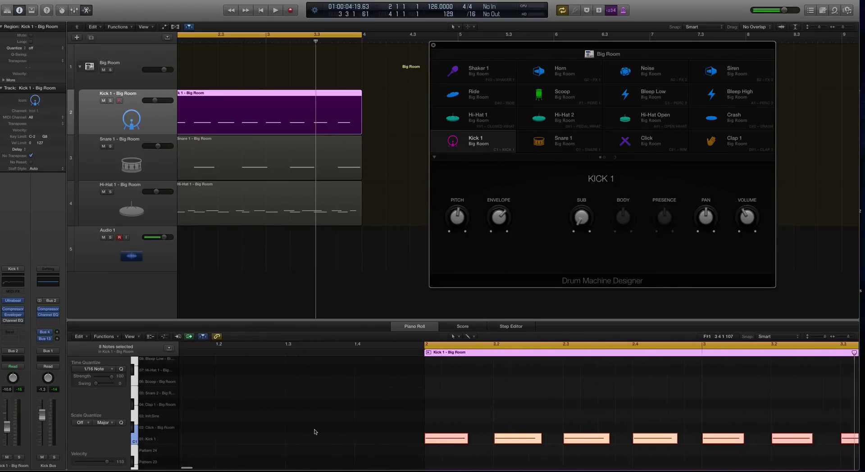
{"action": "left_click", "coordinate": [160, 430]}
{"action": "left_click", "coordinate": [159, 418]}
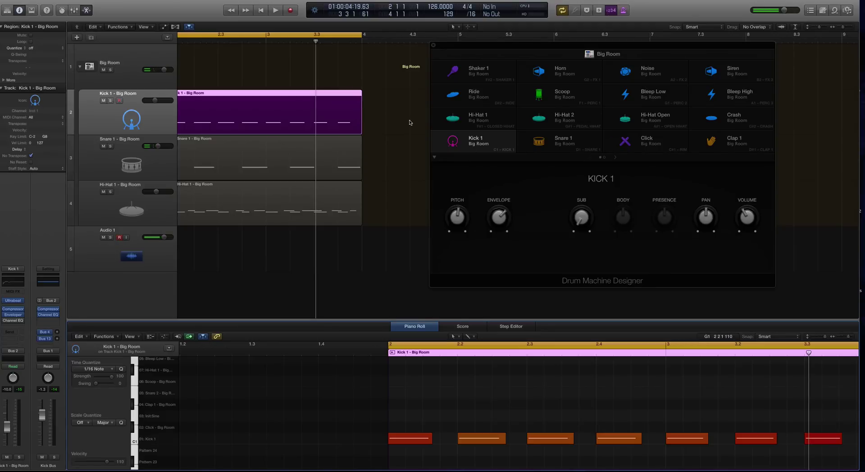
Step: Select the Snare 1 pad, place the Snare 1 region at bar 2 and select its track
{"action": "left_click", "coordinate": [562, 144]}
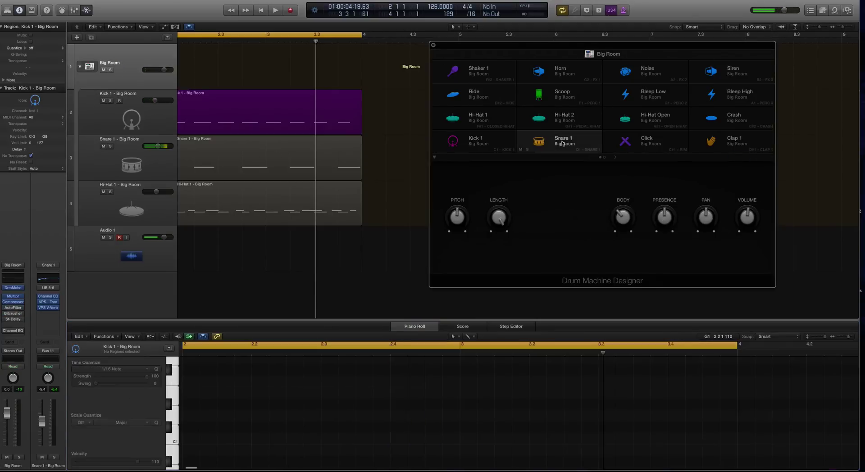
{"action": "left_click", "coordinate": [234, 172]}
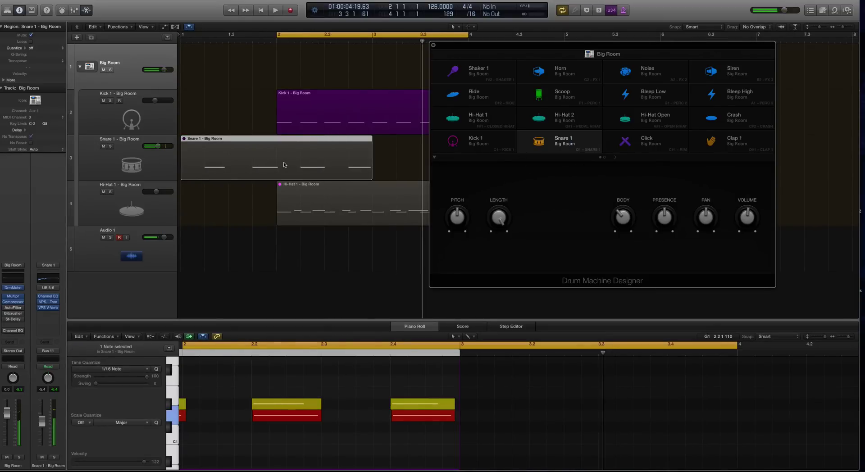
{"action": "left_click_drag", "start_coordinate": [262, 164], "coordinate": [330, 166]}
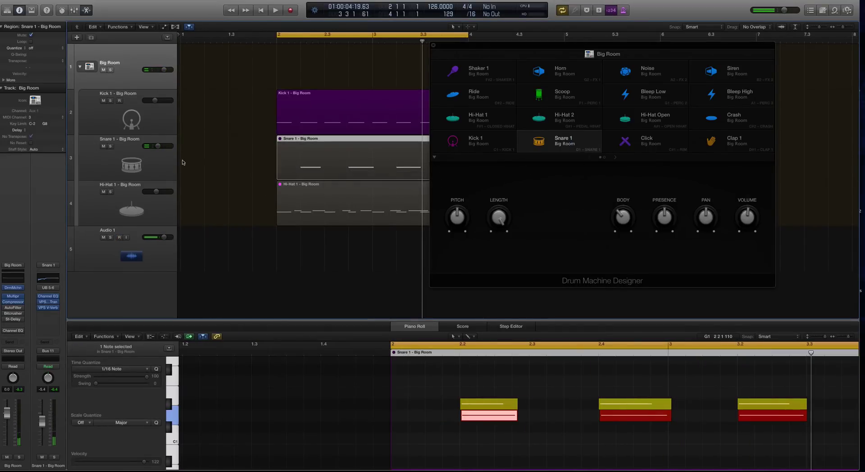
{"action": "left_click", "coordinate": [165, 162]}
Step: Unmute the Snare 1 region during playback to hear the kick and snare together, and enlarge the tracks
{"action": "key", "text": "space"}
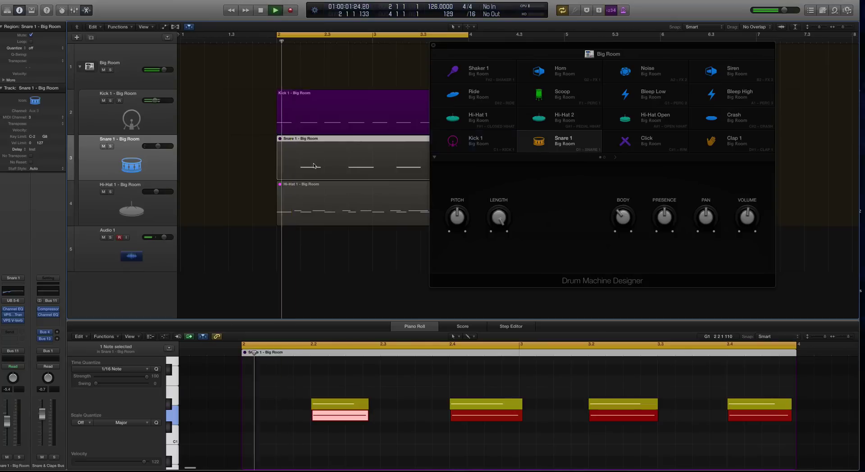
{"action": "left_click", "coordinate": [314, 166]}
{"action": "key", "text": "space"}
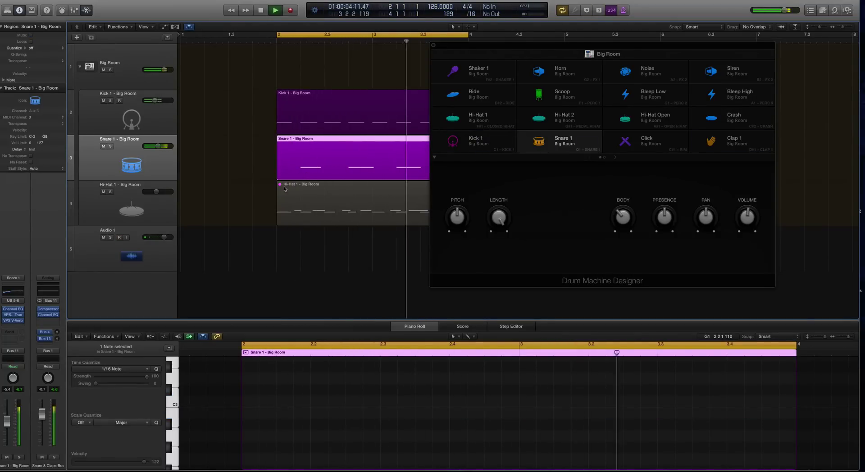
{"action": "key", "text": "space"}
{"action": "scroll", "coordinate": [236, 182], "scroll_direction": "up", "scroll_amount": 3}
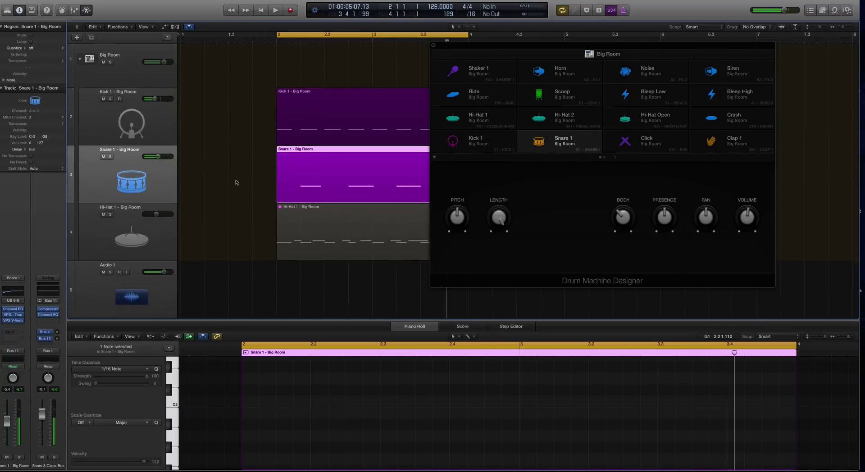
Step: Play the kick and snare together, move Drum Machine Designer clear of the regions and select the Snare 1 region
{"action": "left_click_drag", "start_coordinate": [494, 45], "coordinate": [297, 44]}
{"action": "key", "text": "space"}
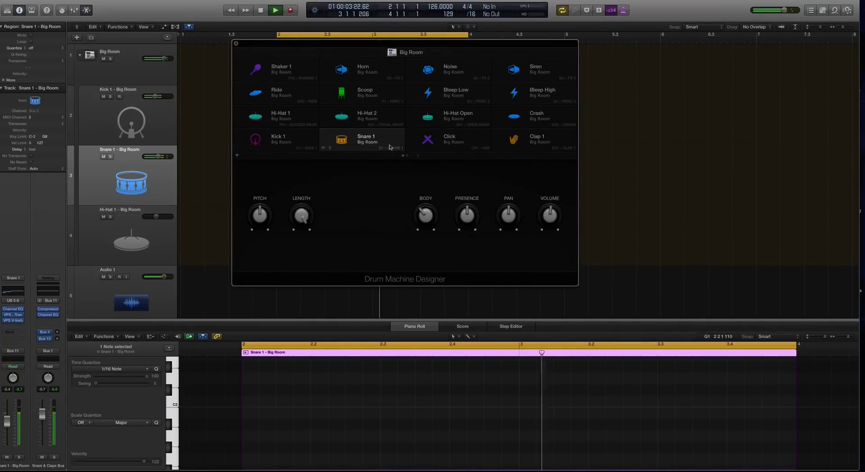
{"action": "key", "text": "space"}
{"action": "left_click_drag", "start_coordinate": [264, 45], "coordinate": [604, 66]}
{"action": "left_click", "coordinate": [259, 187]}
{"action": "left_click", "coordinate": [318, 196]}
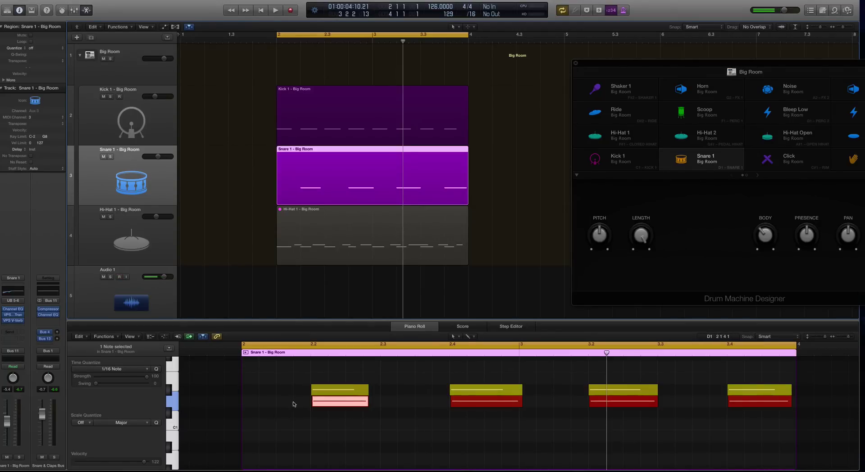
Step: Examine the two rows of notes in the Snare 1 region in the Piano Roll and select the first upper note
{"action": "scroll", "coordinate": [294, 404], "scroll_direction": "up", "scroll_amount": 3}
{"action": "scroll", "coordinate": [293, 404], "scroll_direction": "right", "scroll_amount": 5}
{"action": "scroll", "coordinate": [294, 404], "scroll_direction": "up", "scroll_amount": 4}
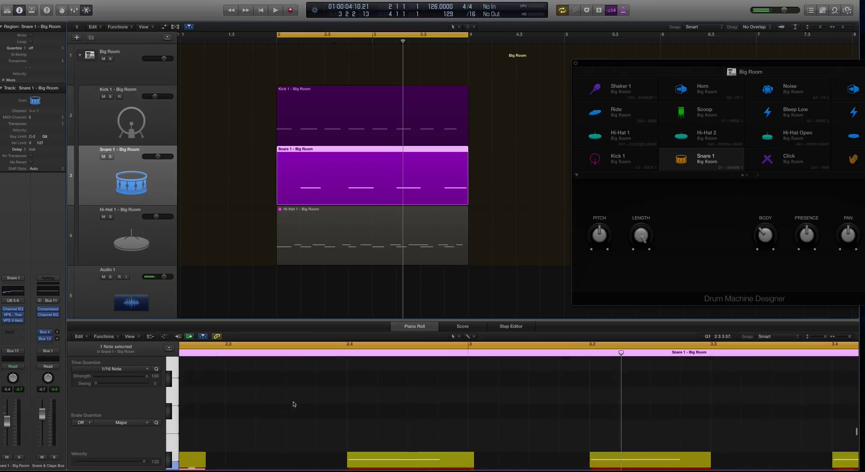
{"action": "scroll", "coordinate": [293, 404], "scroll_direction": "down", "scroll_amount": 5}
{"action": "scroll", "coordinate": [293, 404], "scroll_direction": "up", "scroll_amount": 5}
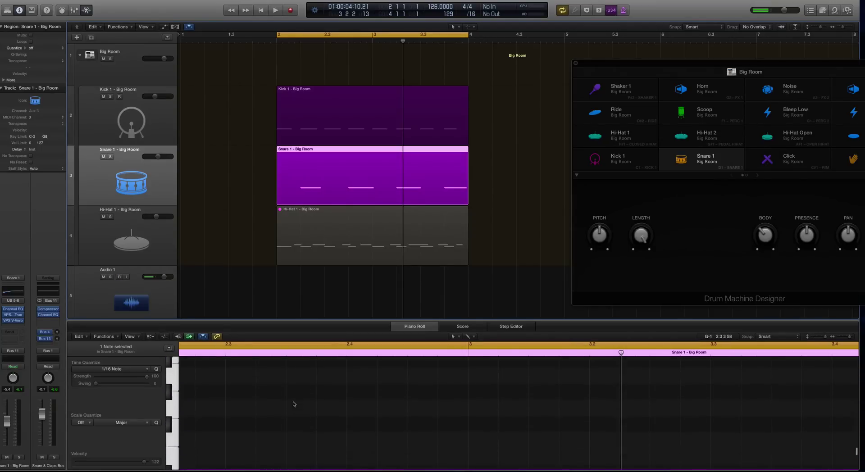
{"action": "scroll", "coordinate": [294, 405], "scroll_direction": "up", "scroll_amount": 5}
{"action": "scroll", "coordinate": [293, 404], "scroll_direction": "down", "scroll_amount": 5}
{"action": "scroll", "coordinate": [293, 404], "scroll_direction": "left", "scroll_amount": 5}
{"action": "scroll", "coordinate": [293, 404], "scroll_direction": "up", "scroll_amount": 4}
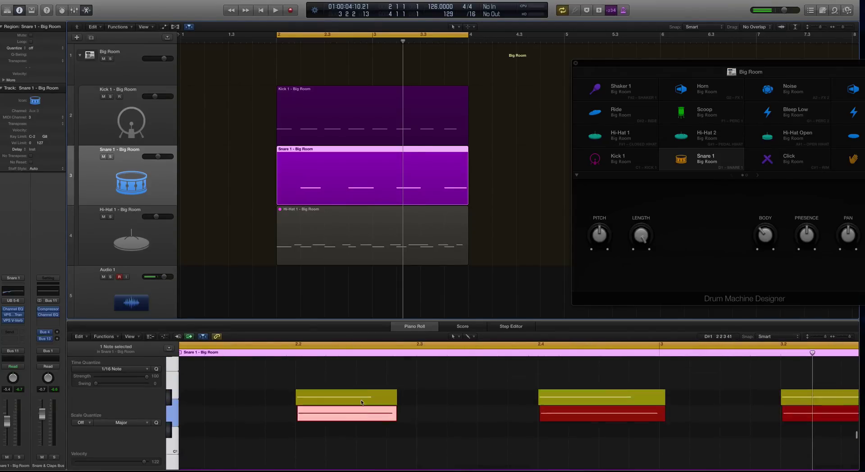
{"action": "left_click", "coordinate": [361, 400]}
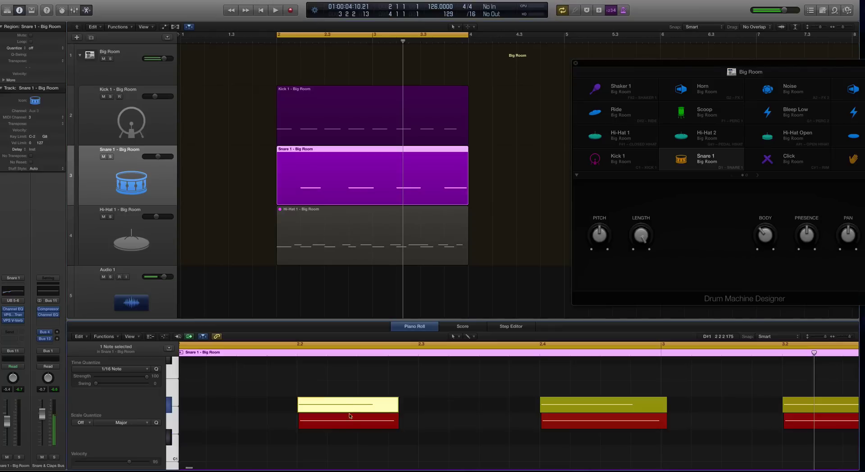
Step: Open the Kick 1, Hi-Hat 1 and Snare 1 regions one after another in the Piano Roll to compare their notes
{"action": "left_click", "coordinate": [321, 135]}
{"action": "scroll", "coordinate": [311, 405], "scroll_direction": "down", "scroll_amount": 4}
{"action": "scroll", "coordinate": [311, 405], "scroll_direction": "left", "scroll_amount": 4}
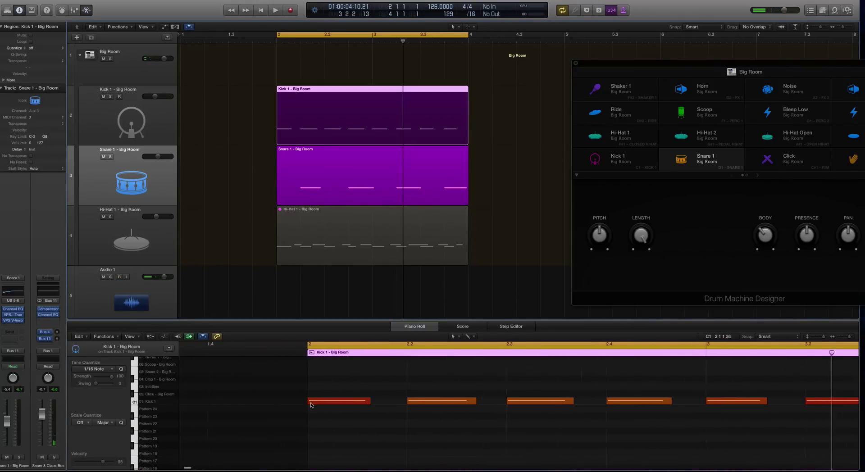
{"action": "scroll", "coordinate": [311, 404], "scroll_direction": "up", "scroll_amount": 2}
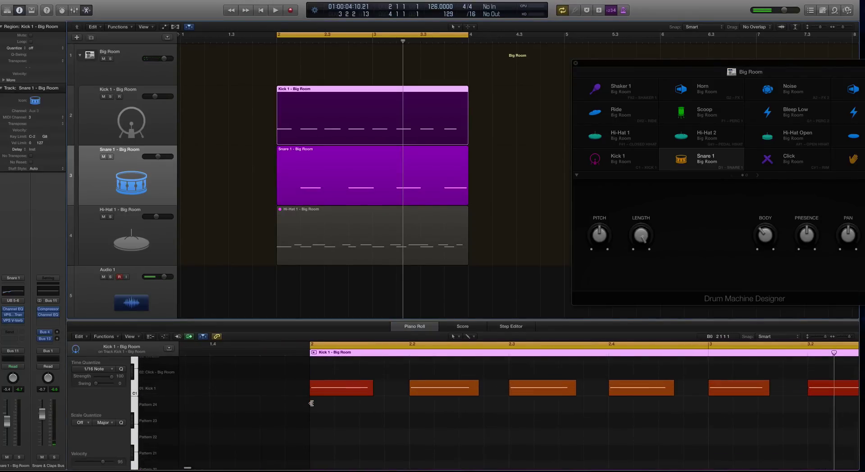
{"action": "left_click", "coordinate": [367, 245]}
{"action": "scroll", "coordinate": [317, 416], "scroll_direction": "down", "scroll_amount": 3}
{"action": "scroll", "coordinate": [317, 416], "scroll_direction": "down", "scroll_amount": 3}
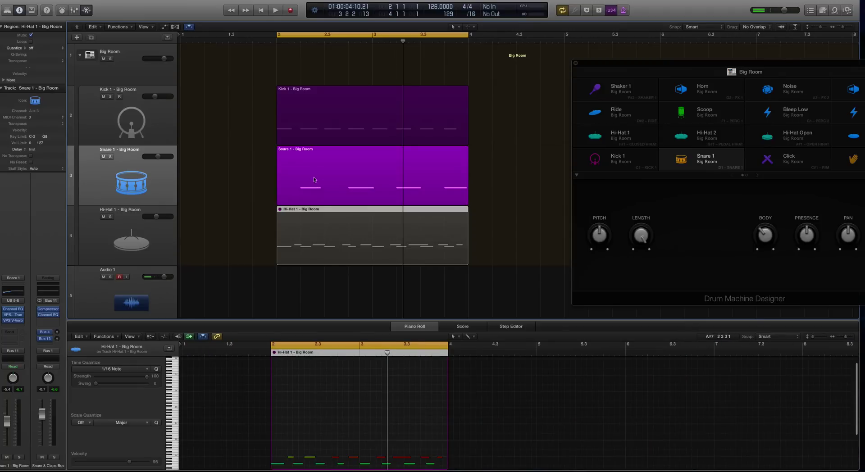
{"action": "left_click", "coordinate": [276, 182]}
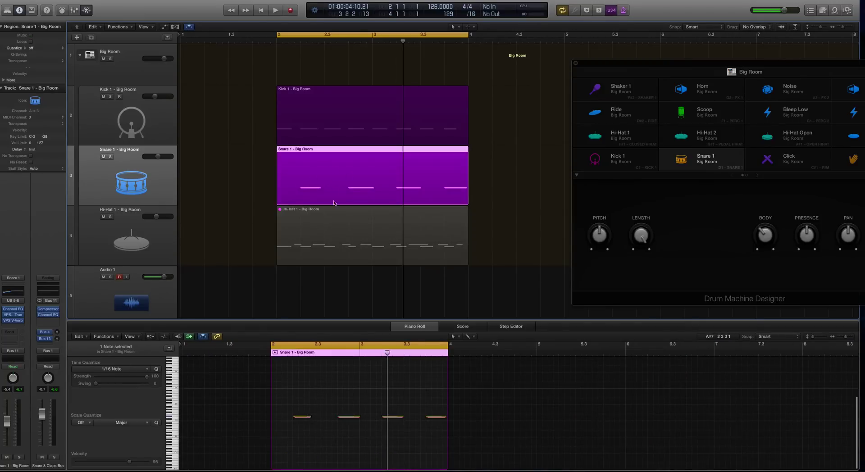
{"action": "scroll", "coordinate": [338, 410], "scroll_direction": "up", "scroll_amount": 2}
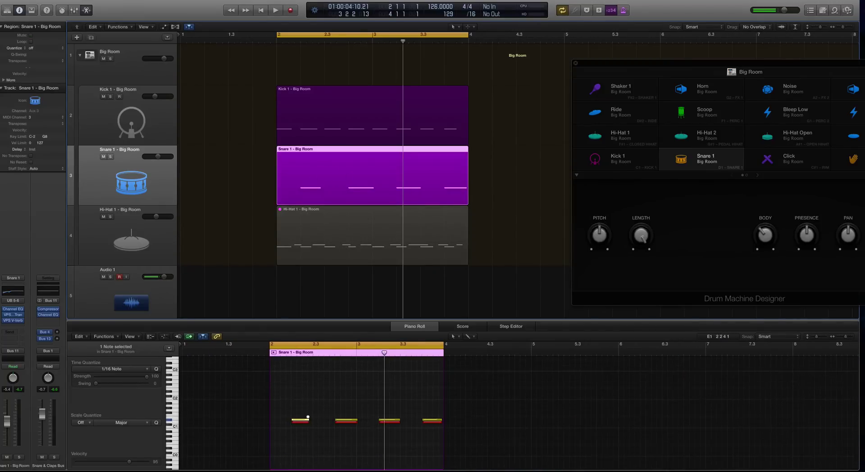
Step: Select the Kick 1 and Hi-Hat 1 regions together and examine their combined notes in the Piano Roll during playback
{"action": "left_click", "coordinate": [342, 108]}
{"action": "left_click", "coordinate": [373, 231], "text": "shift"}
{"action": "scroll", "coordinate": [374, 419], "scroll_direction": "up", "scroll_amount": 3}
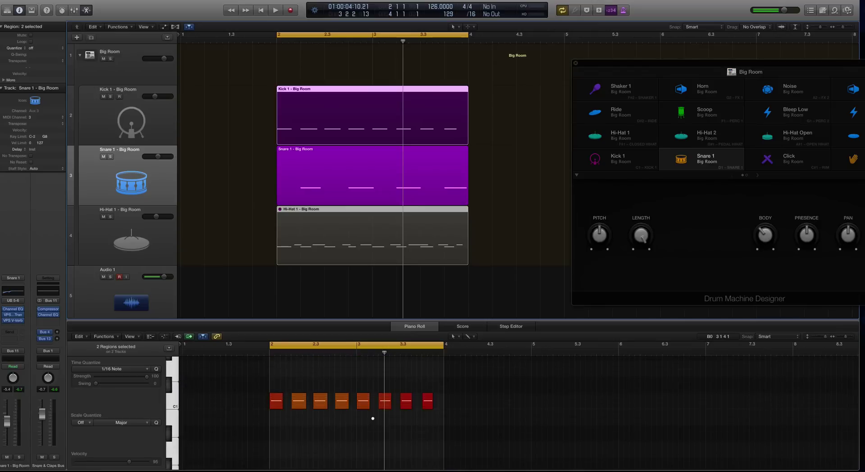
{"action": "scroll", "coordinate": [373, 419], "scroll_direction": "down", "scroll_amount": 6}
{"action": "scroll", "coordinate": [373, 419], "scroll_direction": "up", "scroll_amount": 3}
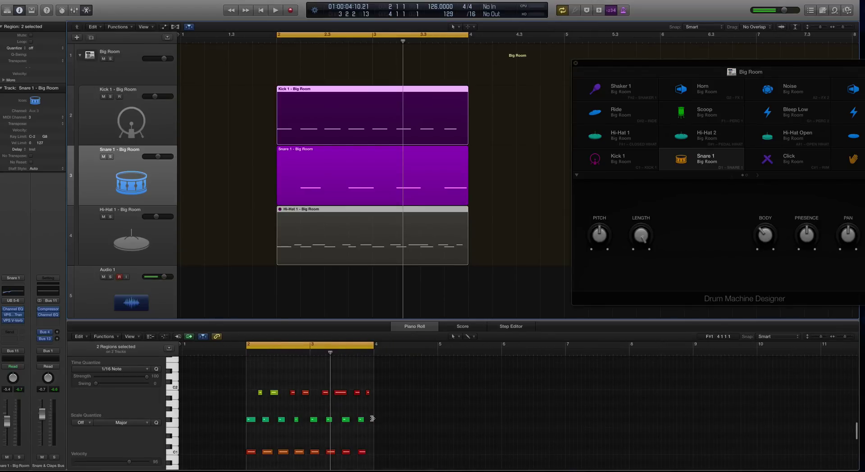
{"action": "key", "text": "space"}
{"action": "scroll", "coordinate": [349, 418], "scroll_direction": "up", "scroll_amount": 5}
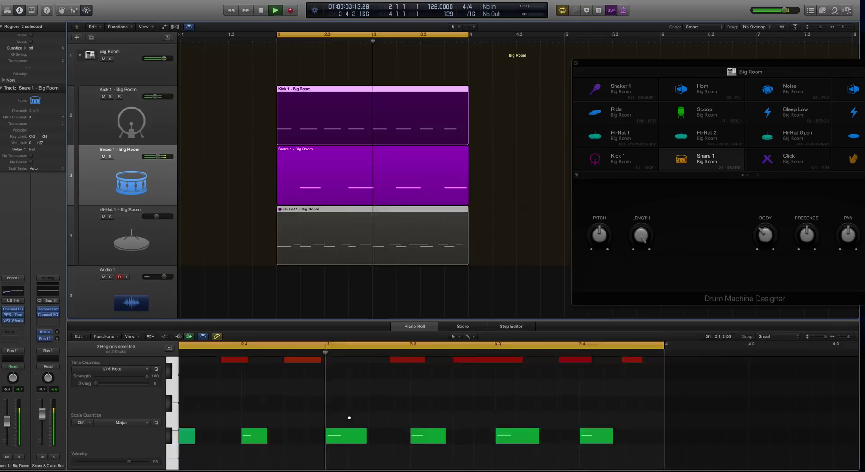
{"action": "scroll", "coordinate": [349, 417], "scroll_direction": "down", "scroll_amount": 5}
{"action": "key", "text": "space"}
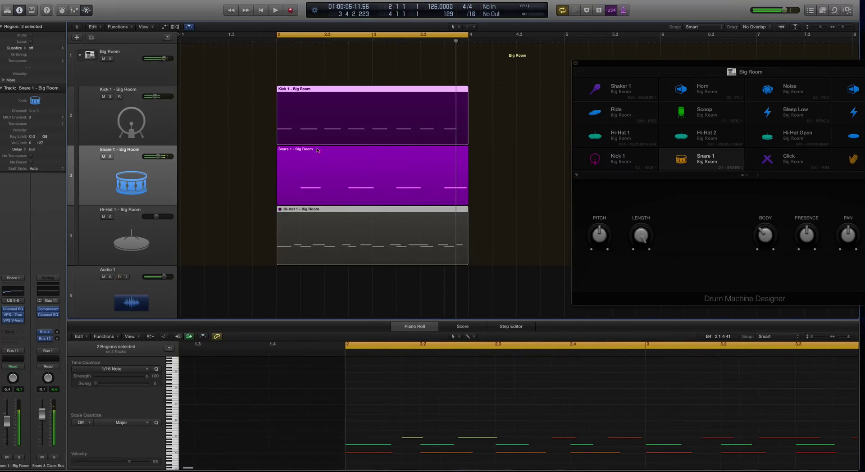
Step: Open only the Kick 1 region in the Piano Roll, enlarge the tracks and select every note in the Kick 1 row
{"action": "left_click", "coordinate": [317, 150]}
{"action": "left_click", "coordinate": [313, 119]}
{"action": "scroll", "coordinate": [320, 151], "scroll_direction": "up", "scroll_amount": 3}
{"action": "scroll", "coordinate": [273, 455], "scroll_direction": "up", "scroll_amount": 2}
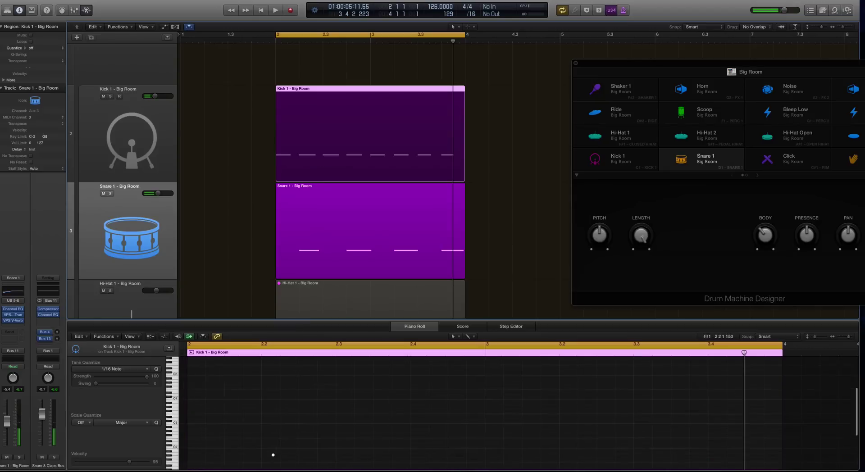
{"action": "scroll", "coordinate": [273, 453], "scroll_direction": "up", "scroll_amount": 5}
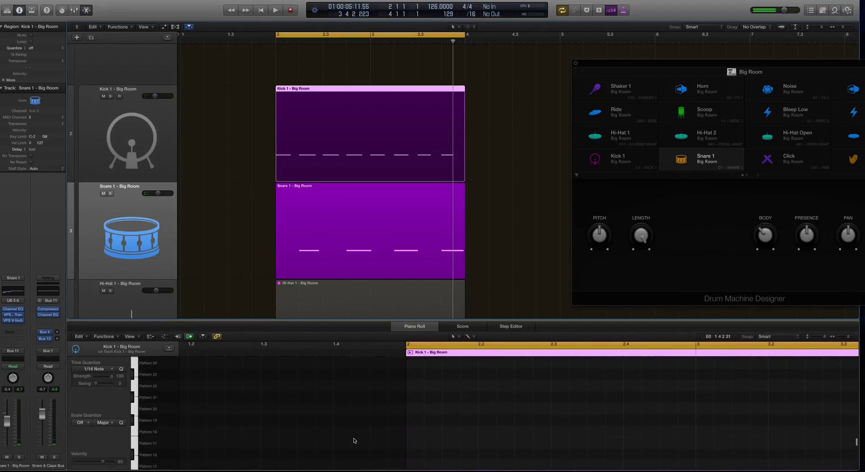
{"action": "scroll", "coordinate": [361, 440], "scroll_direction": "up", "scroll_amount": 5}
{"action": "scroll", "coordinate": [358, 440], "scroll_direction": "up", "scroll_amount": 3}
{"action": "scroll", "coordinate": [157, 437], "scroll_direction": "up", "scroll_amount": 5}
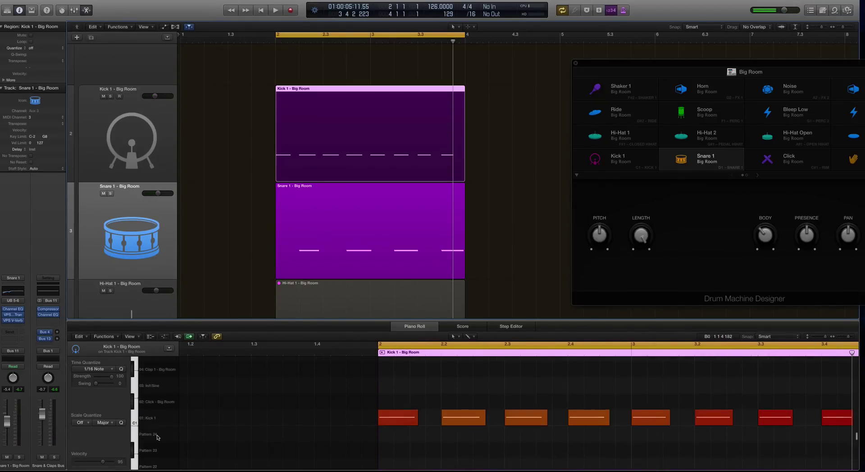
{"action": "left_click", "coordinate": [159, 417]}
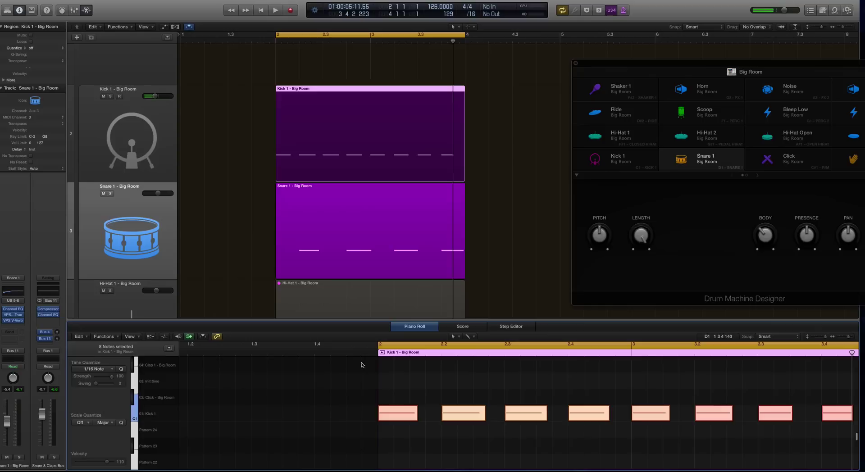
Step: Open the Snare 1 region in the Piano Roll and examine its paired notes across the two bars
{"action": "left_click", "coordinate": [353, 210]}
{"action": "scroll", "coordinate": [424, 397], "scroll_direction": "up", "scroll_amount": 5}
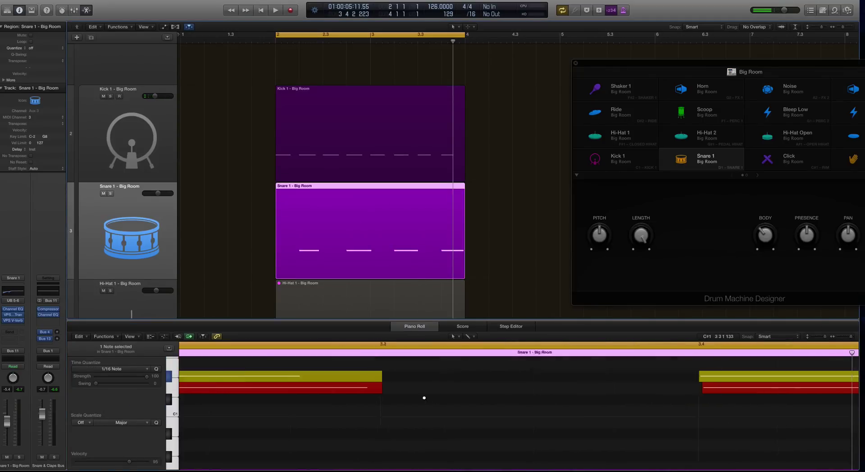
{"action": "scroll", "coordinate": [424, 398], "scroll_direction": "down", "scroll_amount": 10}
{"action": "scroll", "coordinate": [423, 398], "scroll_direction": "up", "scroll_amount": 5}
{"action": "scroll", "coordinate": [294, 395], "scroll_direction": "up", "scroll_amount": 3}
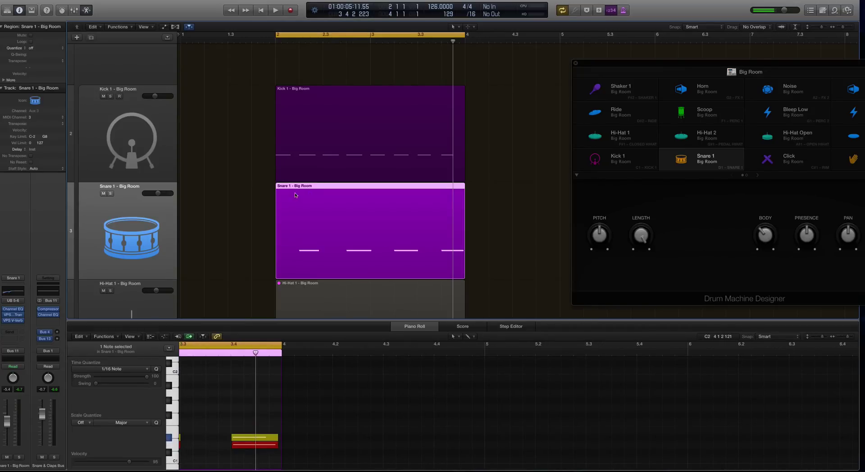
{"action": "left_click", "coordinate": [251, 222]}
{"action": "left_click", "coordinate": [330, 251]}
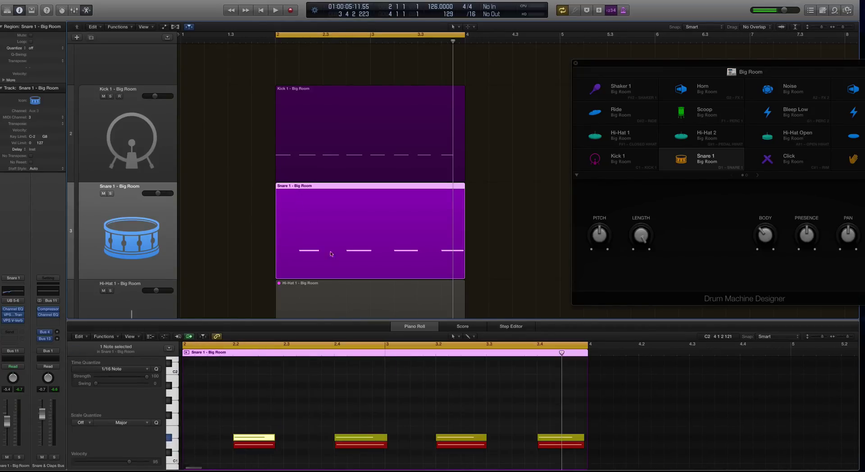
Step: Copy all notes of the Snare 1 region and paste them into the Kick 1 region
{"action": "left_click", "coordinate": [284, 404]}
{"action": "key", "text": "super+a"}
{"action": "scroll", "coordinate": [284, 407], "scroll_direction": "up", "scroll_amount": 1}
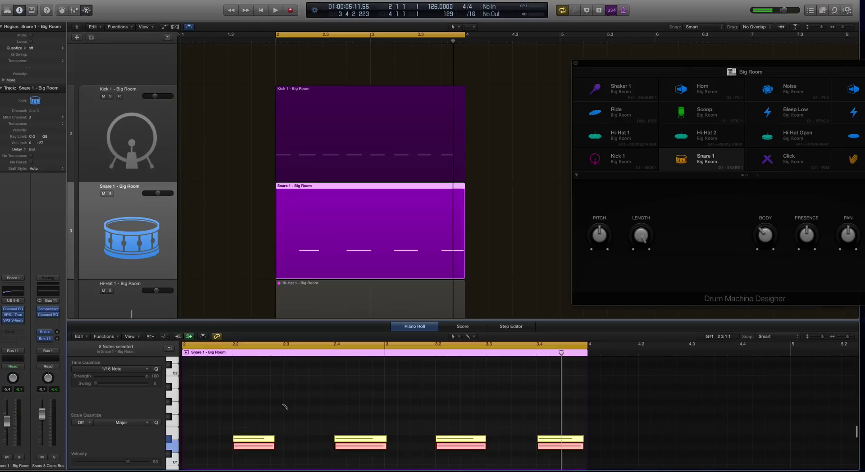
{"action": "scroll", "coordinate": [291, 201], "scroll_direction": "down", "scroll_amount": 1}
{"action": "key", "text": "ctrl+m"}
{"action": "left_click", "coordinate": [325, 89]}
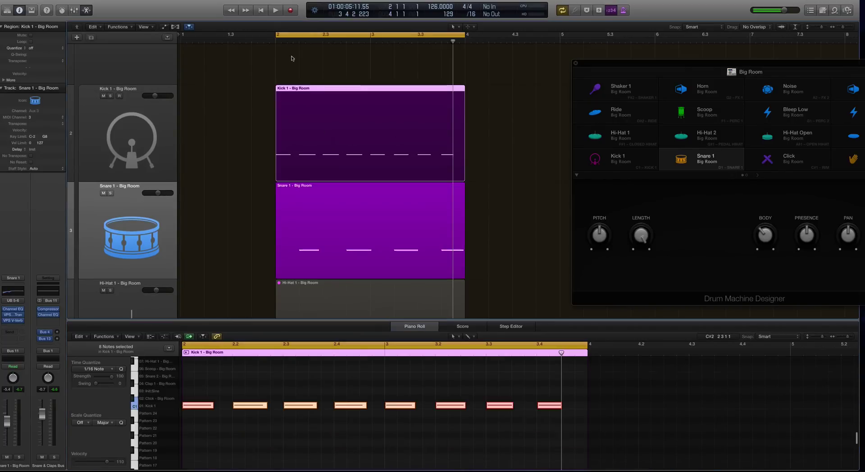
{"action": "key", "text": "Return"}
{"action": "key", "text": "super+v"}
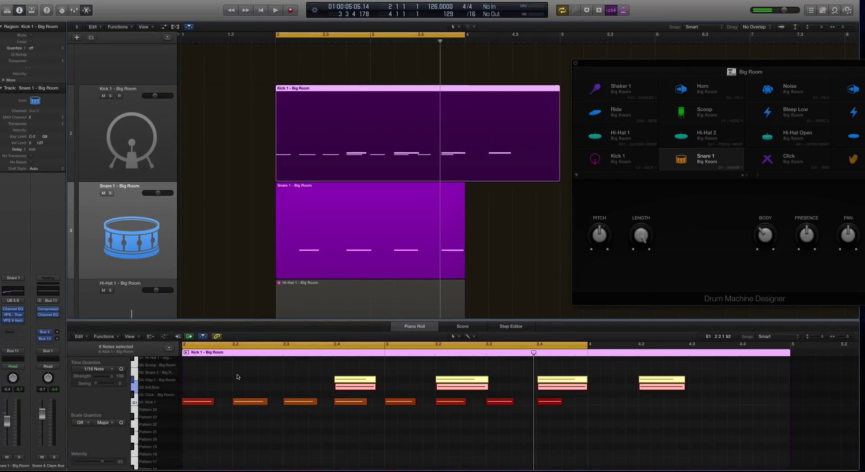
Step: Select the pasted notes in the Clap 1 row of the Kick 1 region and undo the paste
{"action": "scroll", "coordinate": [291, 399], "scroll_direction": "up", "scroll_amount": 3}
{"action": "scroll", "coordinate": [291, 399], "scroll_direction": "up", "scroll_amount": 3}
{"action": "scroll", "coordinate": [291, 399], "scroll_direction": "left", "scroll_amount": 2}
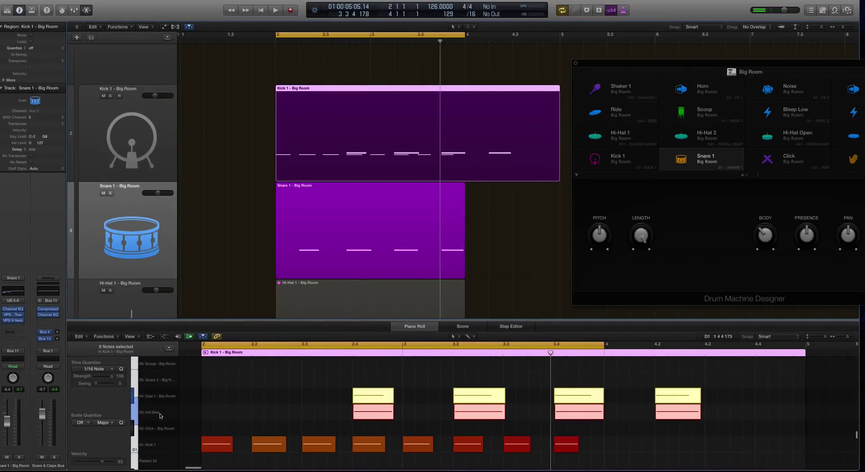
{"action": "left_click", "coordinate": [165, 398]}
{"action": "scroll", "coordinate": [295, 408], "scroll_direction": "left", "scroll_amount": 5}
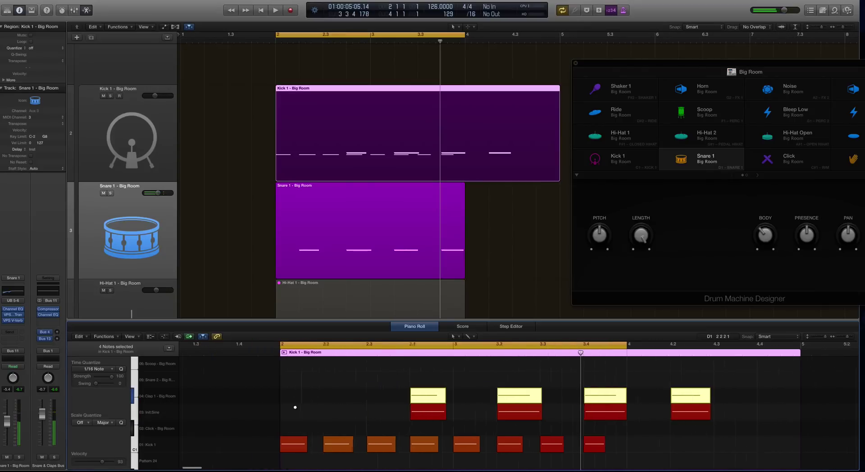
{"action": "scroll", "coordinate": [307, 411], "scroll_direction": "down", "scroll_amount": 5}
{"action": "key", "text": "super+z"}
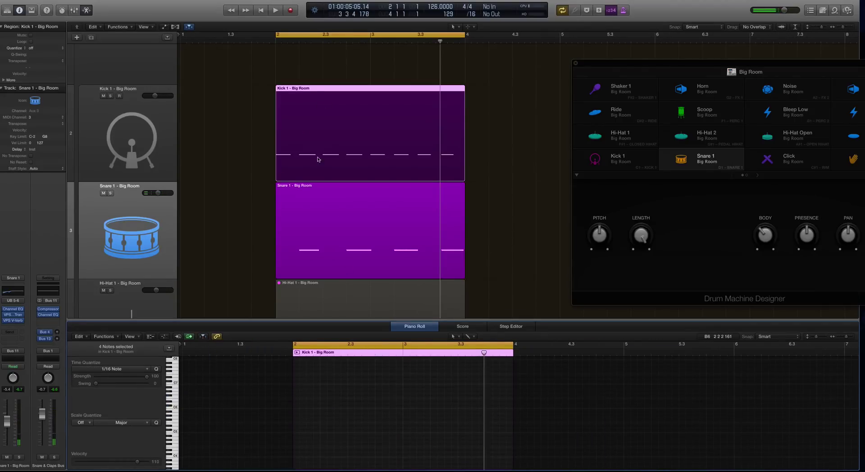
Step: Select the Snare 1 region, mute it and unmute it again
{"action": "left_click", "coordinate": [392, 205]}
{"action": "scroll", "coordinate": [333, 252], "scroll_direction": "down", "scroll_amount": 3}
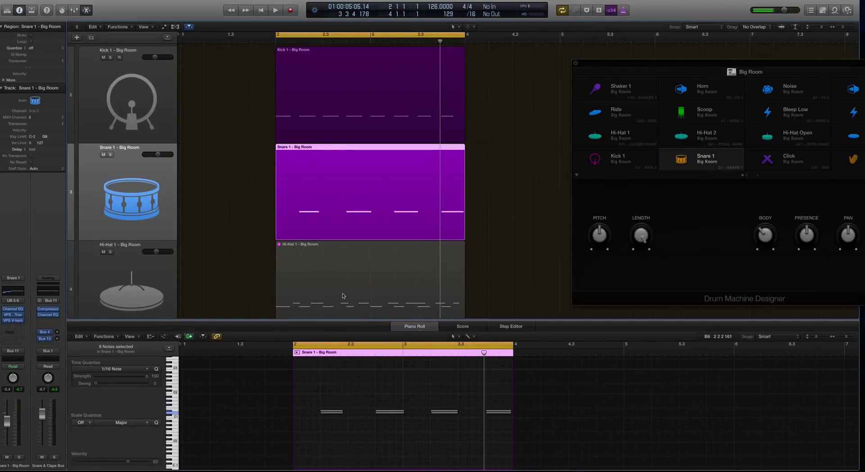
{"action": "key", "text": "m"}
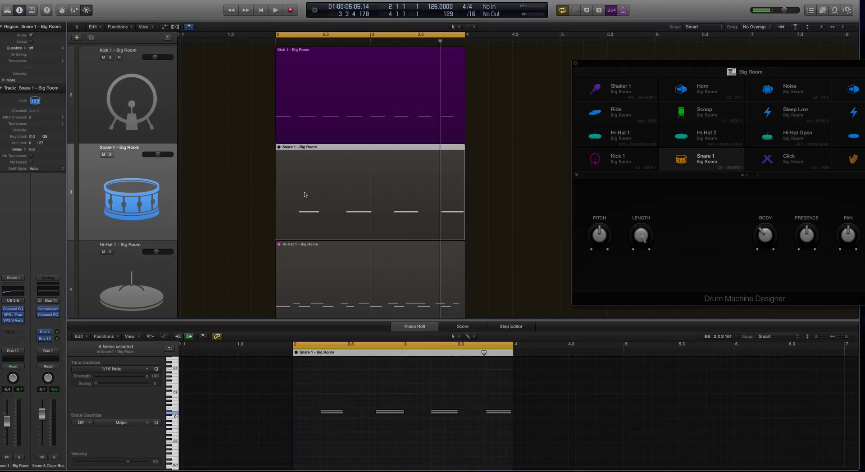
{"action": "key", "text": "m"}
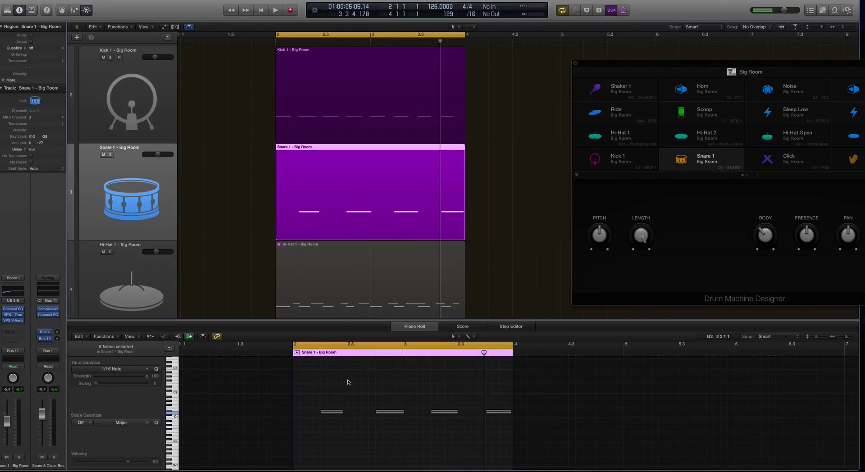
{"action": "left_click", "coordinate": [351, 389]}
{"action": "key", "text": "m"}
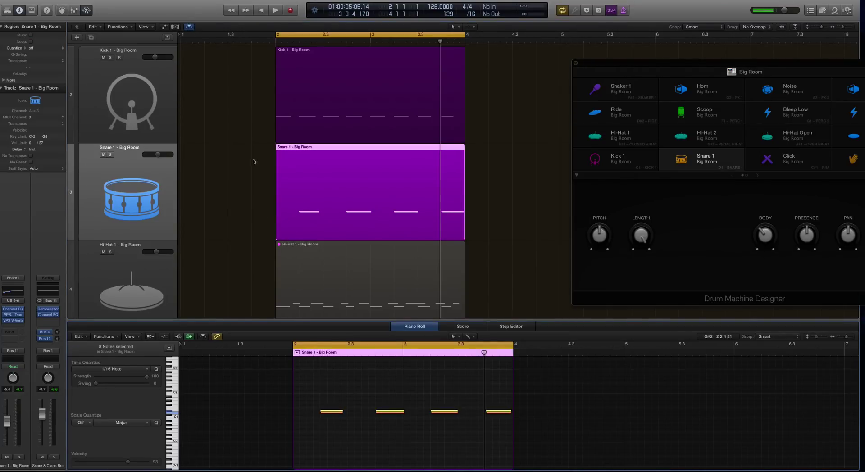
Step: Select the Hi-Hat 1 track, unmute its region, play it in solo, switch solo off and shrink the tracks
{"action": "left_click", "coordinate": [168, 273]}
{"action": "left_click", "coordinate": [138, 266]}
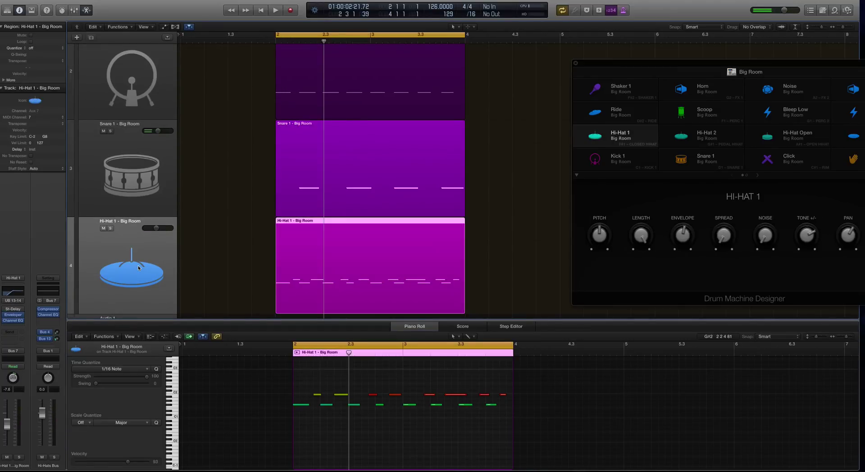
{"action": "left_click", "coordinate": [305, 279]}
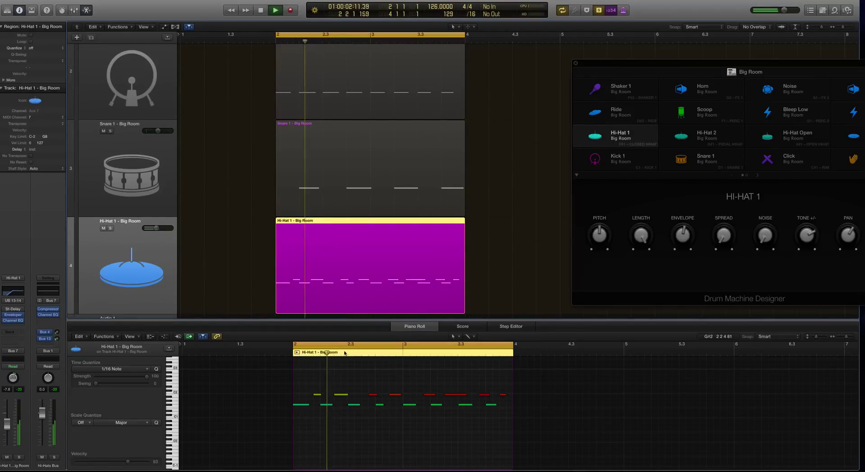
{"action": "key", "text": "ctrl+s"}
{"action": "scroll", "coordinate": [374, 241], "scroll_direction": "down", "scroll_amount": 5, "text": "alt"}
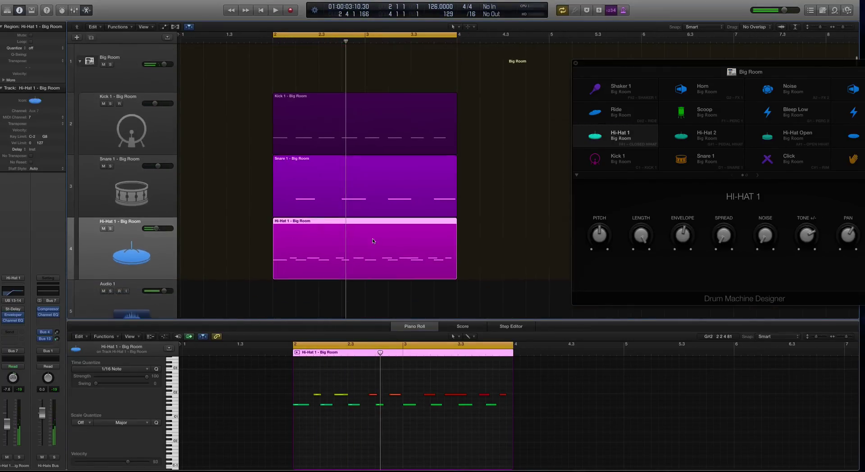
Step: Play the three drum regions together, stop playback, and select the Kick 1, Snare 1 and Hi-Hat 1 tracks in turn
{"action": "key", "text": "space"}
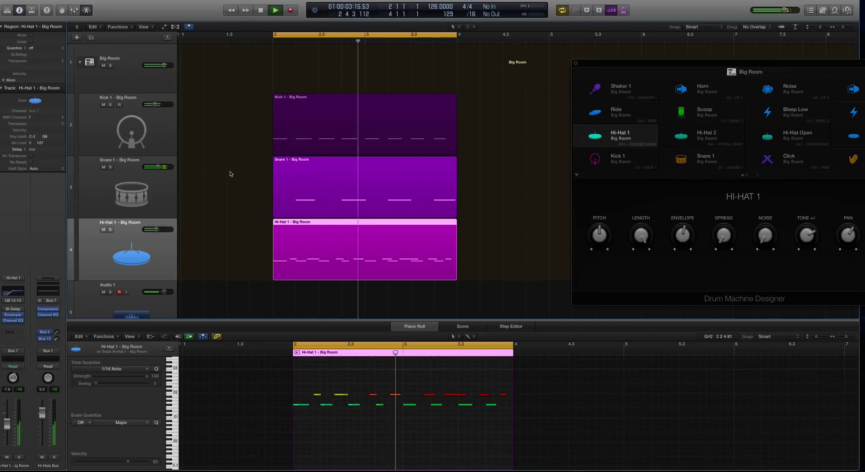
{"action": "key", "text": "space"}
{"action": "left_click", "coordinate": [152, 130]}
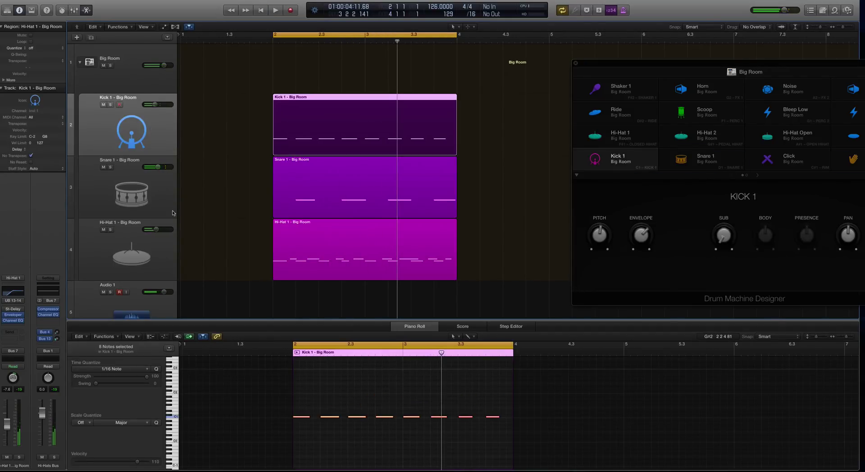
{"action": "left_click", "coordinate": [162, 208]}
{"action": "left_click", "coordinate": [156, 260]}
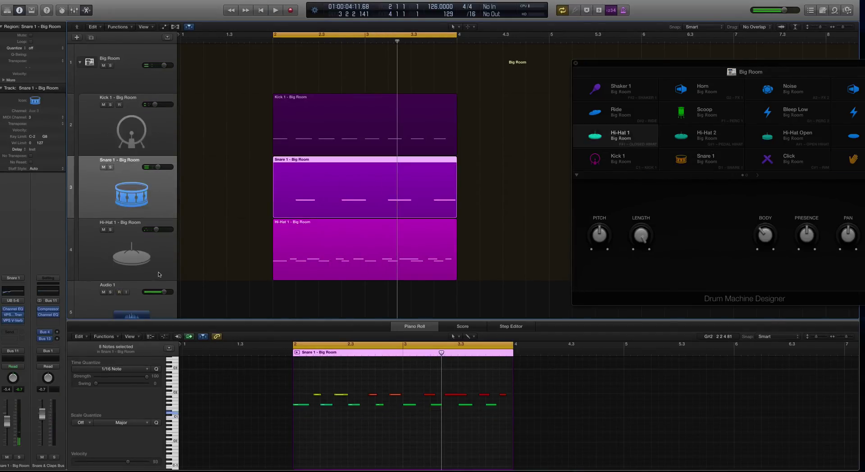
{"action": "left_click", "coordinate": [153, 135]}
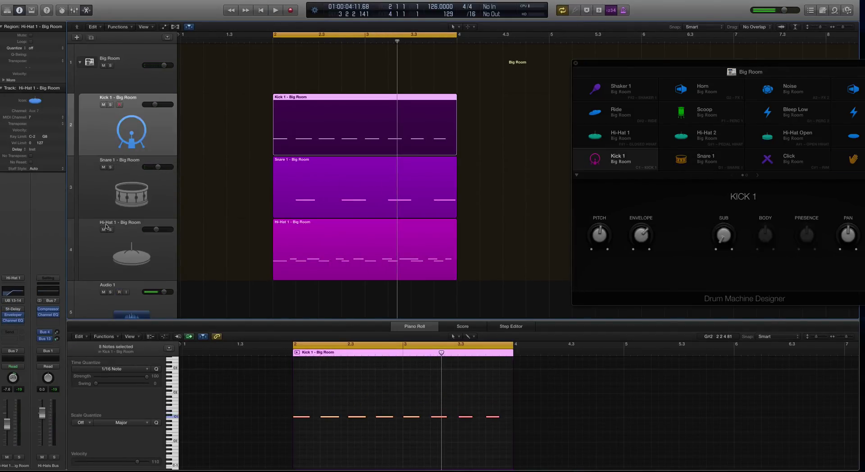
Step: Inspect the Channel EQ on the Snare 1 track, close it and select the Hi-Hat 1 track
{"action": "left_click", "coordinate": [158, 202]}
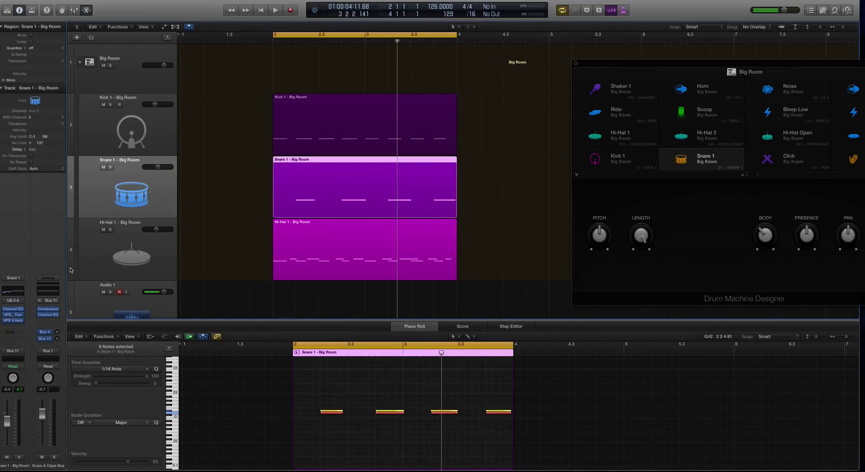
{"action": "left_click", "coordinate": [13, 309]}
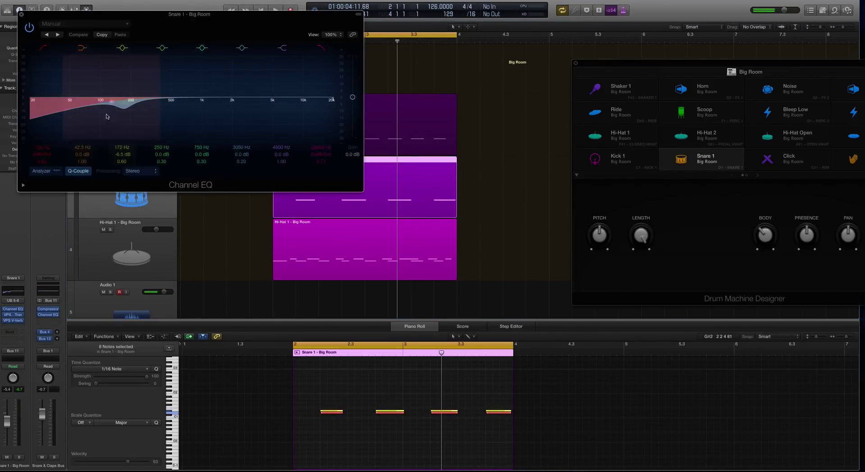
{"action": "left_click", "coordinate": [22, 15]}
{"action": "key", "text": "Down"}
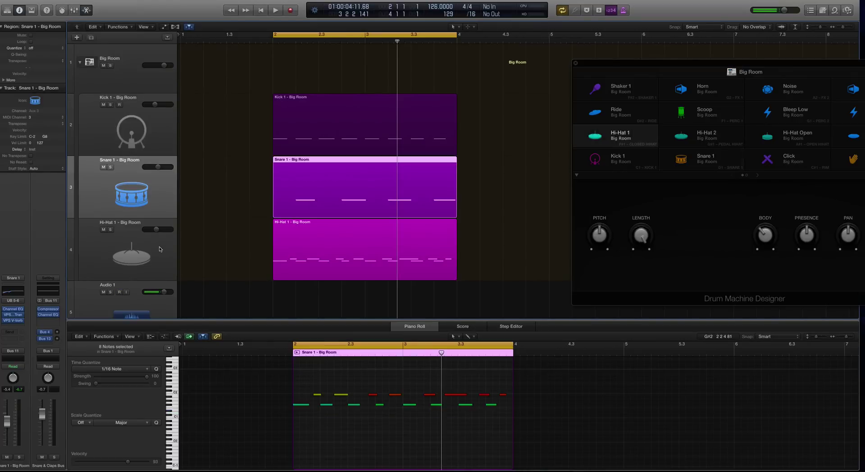
Step: Open the VPS V-Verb plug-in on the Snare 1 track and play the snare in solo
{"action": "left_click", "coordinate": [136, 209]}
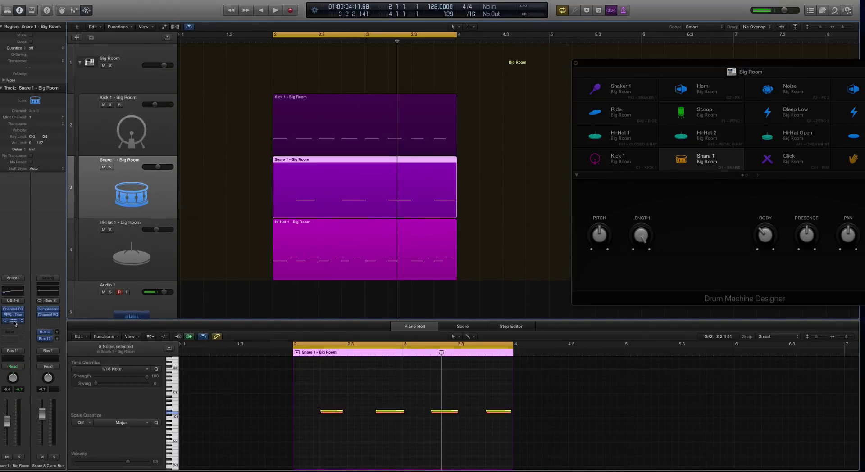
{"action": "left_click", "coordinate": [14, 317]}
{"action": "left_click", "coordinate": [14, 322]}
{"action": "left_click", "coordinate": [13, 321]}
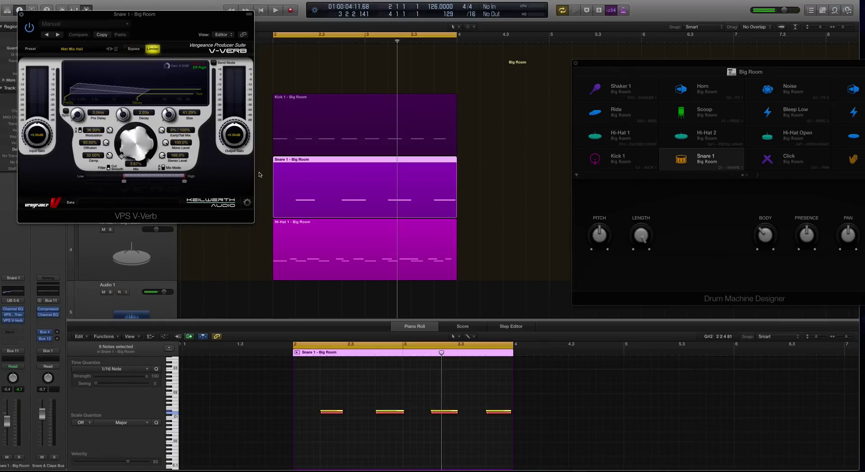
{"action": "key", "text": "s"}
{"action": "key", "text": "space"}
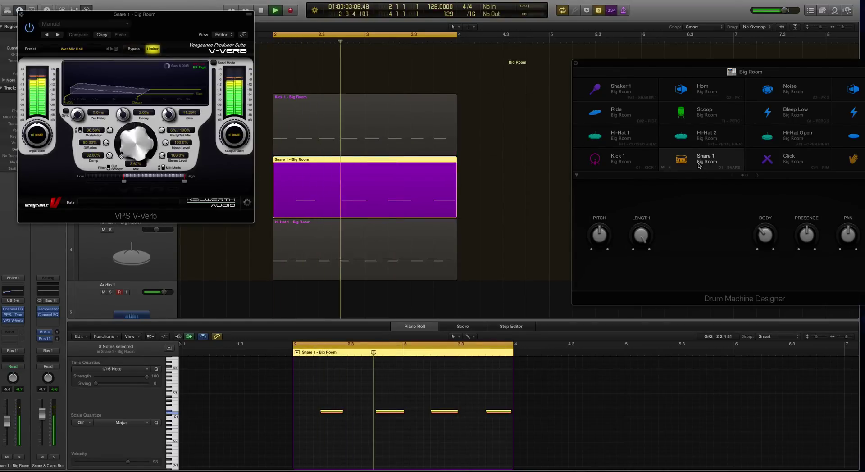
{"action": "key", "text": "space"}
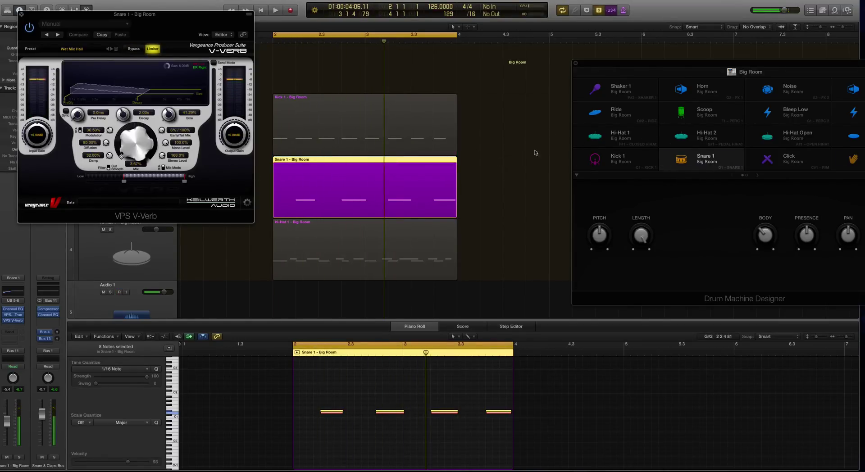
Step: Play all drum regions with solo off, stop playback and close the VPS V-Verb window
{"action": "key", "text": "space"}
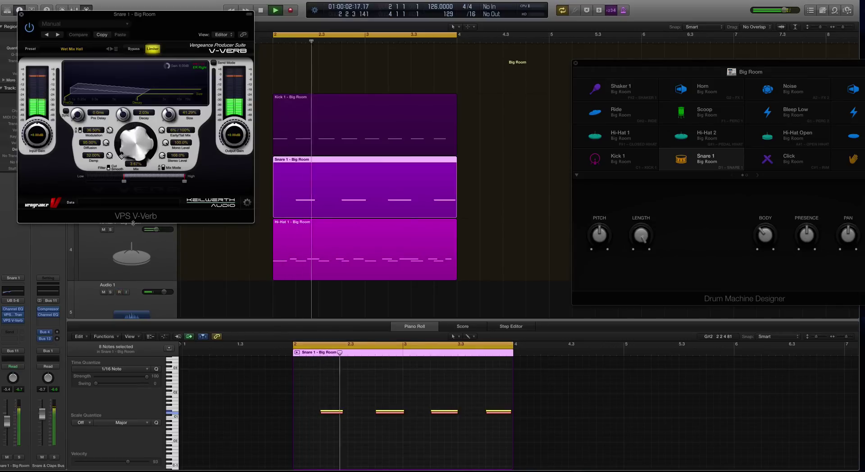
{"action": "key", "text": "space"}
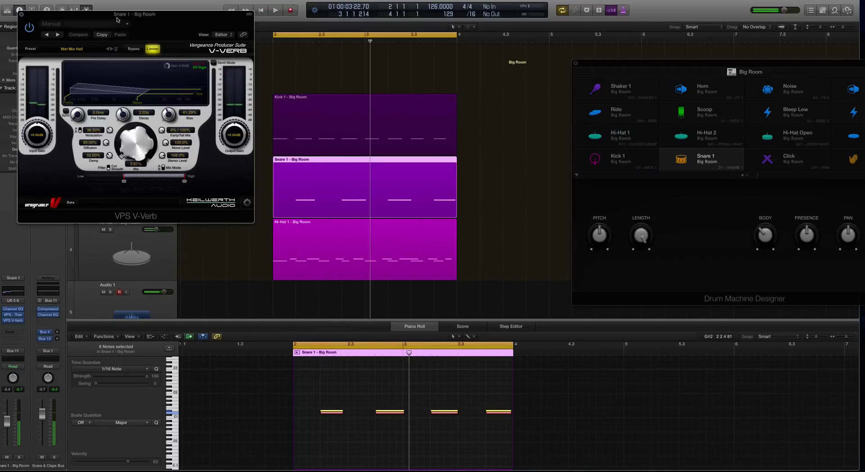
{"action": "left_click", "coordinate": [20, 14]}
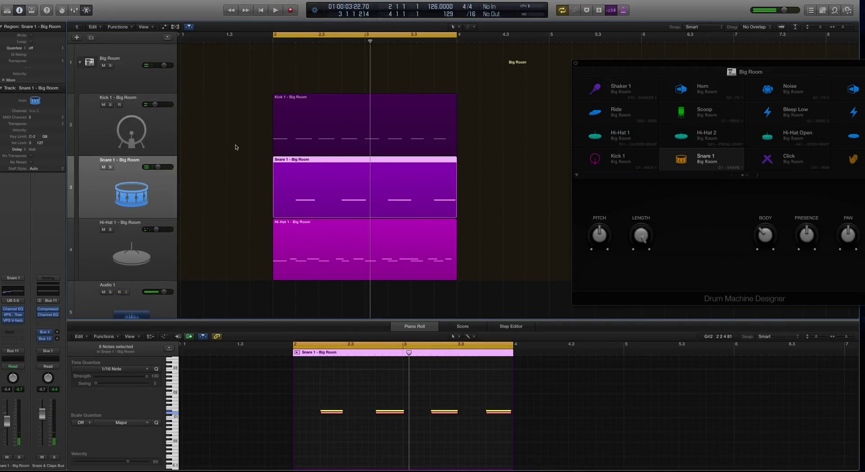
Step: Reduce the height of all tracks and briefly play the full drum pattern
{"action": "scroll", "coordinate": [237, 147], "scroll_direction": "down", "scroll_amount": 5}
{"action": "key", "text": "space"}
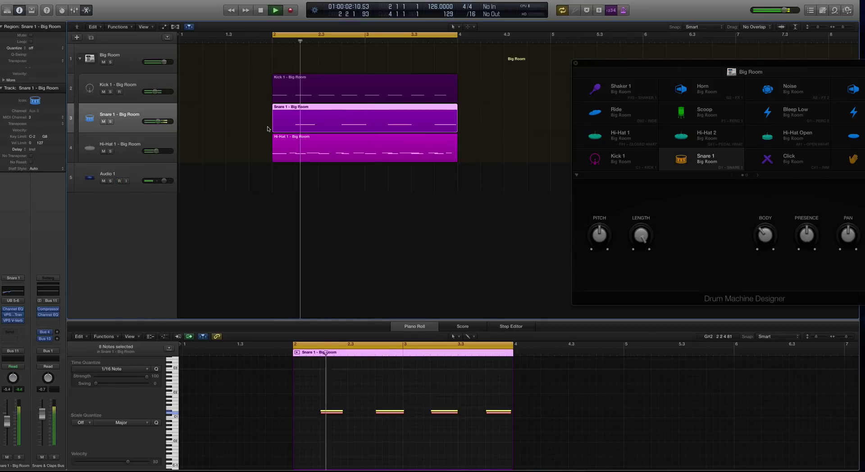
{"action": "key", "text": "space"}
Step: Review the Kick 1, Hi-Hat 1 and Snare 1 tracks one after another, ending on Kick 1
{"action": "left_click", "coordinate": [132, 79]}
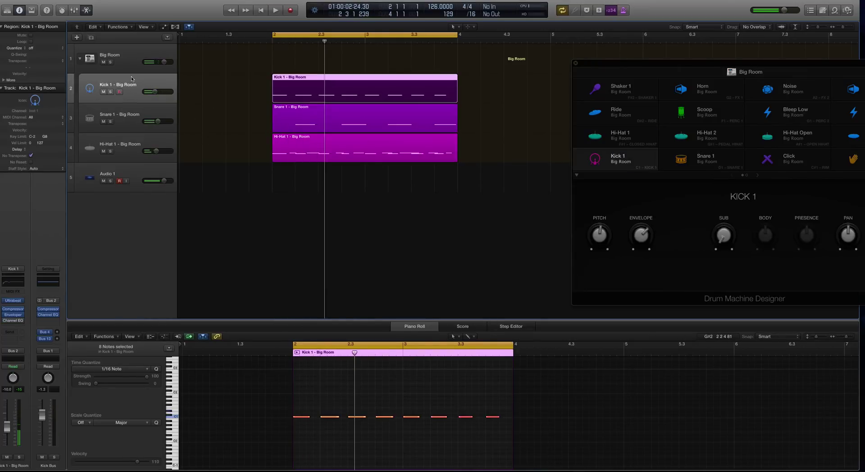
{"action": "left_click", "coordinate": [124, 151]}
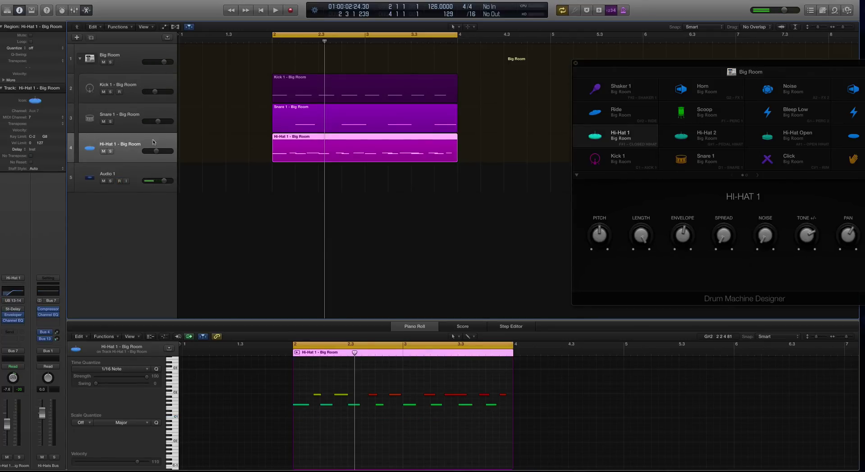
{"action": "left_click", "coordinate": [132, 118]}
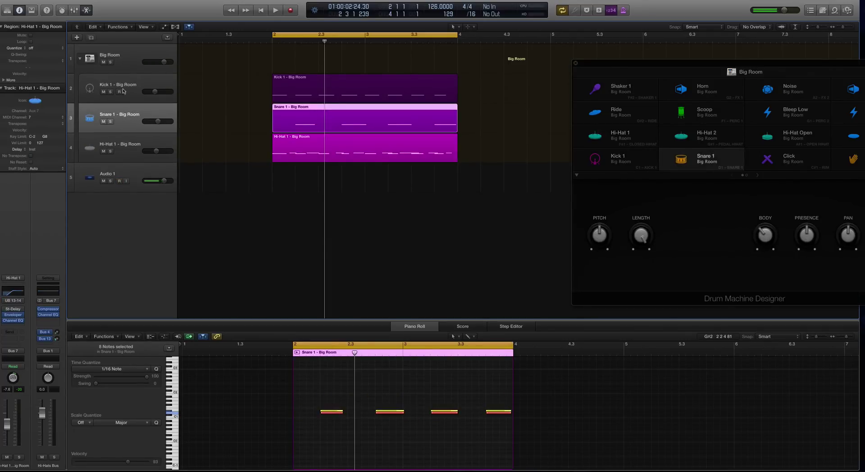
{"action": "left_click", "coordinate": [131, 76]}
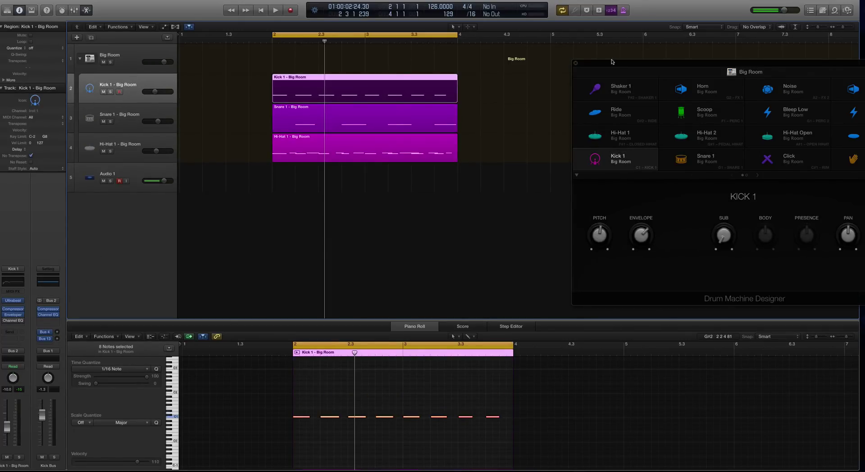
Step: Close the Drum Machine Designer window and collapse the Big Room track stack
{"action": "left_click_drag", "start_coordinate": [614, 65], "coordinate": [267, 77]}
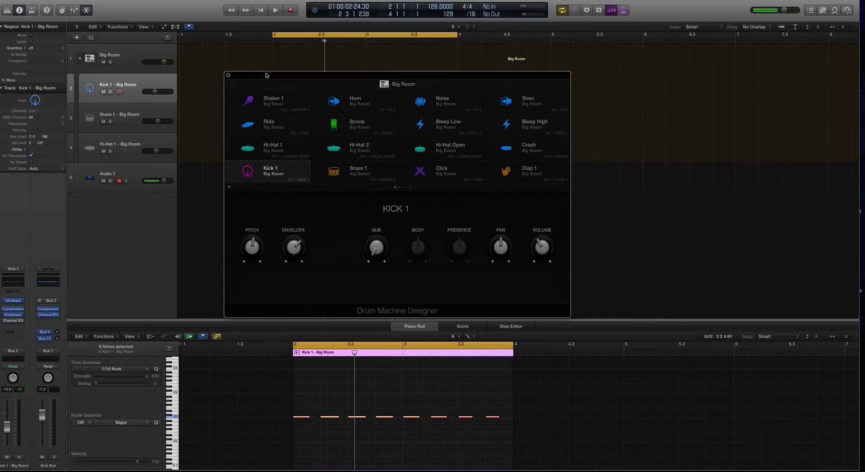
{"action": "left_click", "coordinate": [229, 76]}
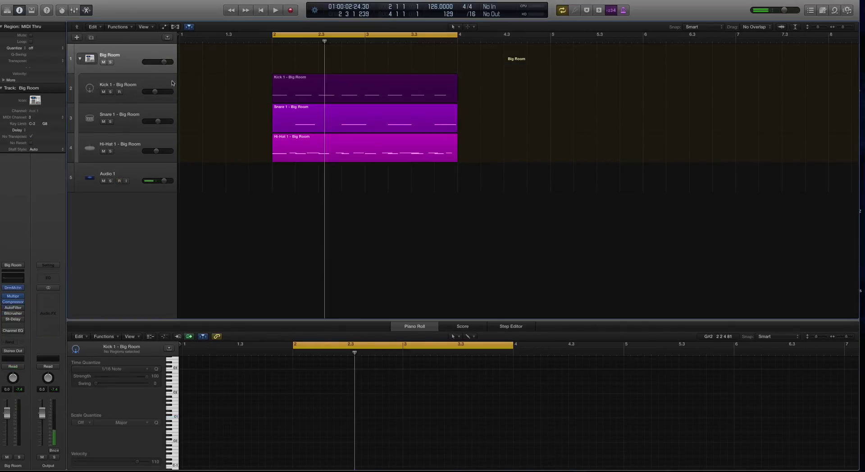
{"action": "left_click", "coordinate": [80, 59]}
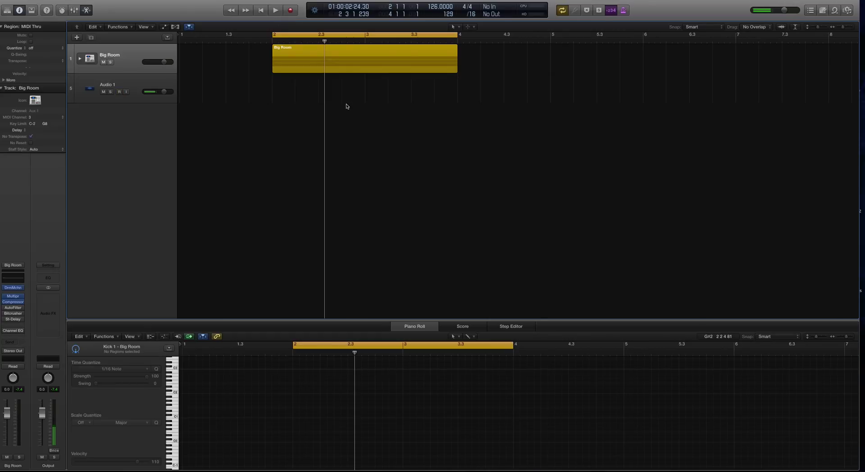
{"action": "key", "text": "super+Left"}
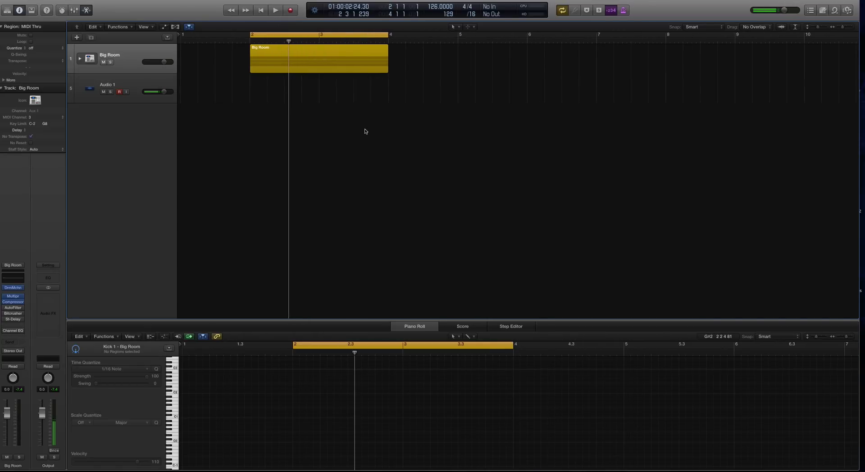